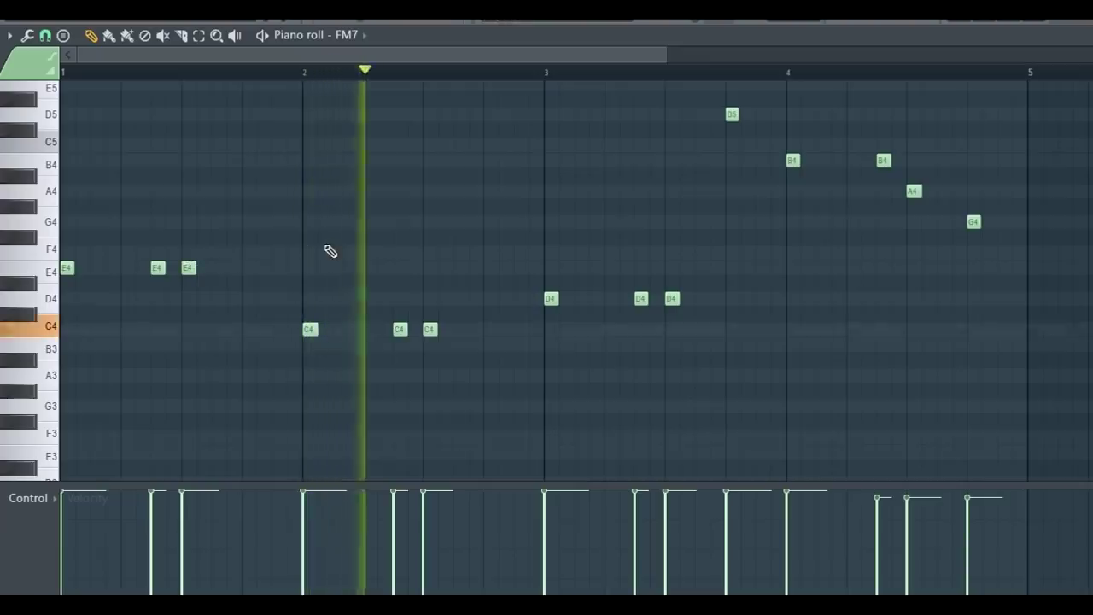
Lengthen the longer E4, C4, D4, D5, B4 and A4 notes of the FM7 bass line, keeping the short pickup notes
left_click_drag(203, 272, 208, 270)
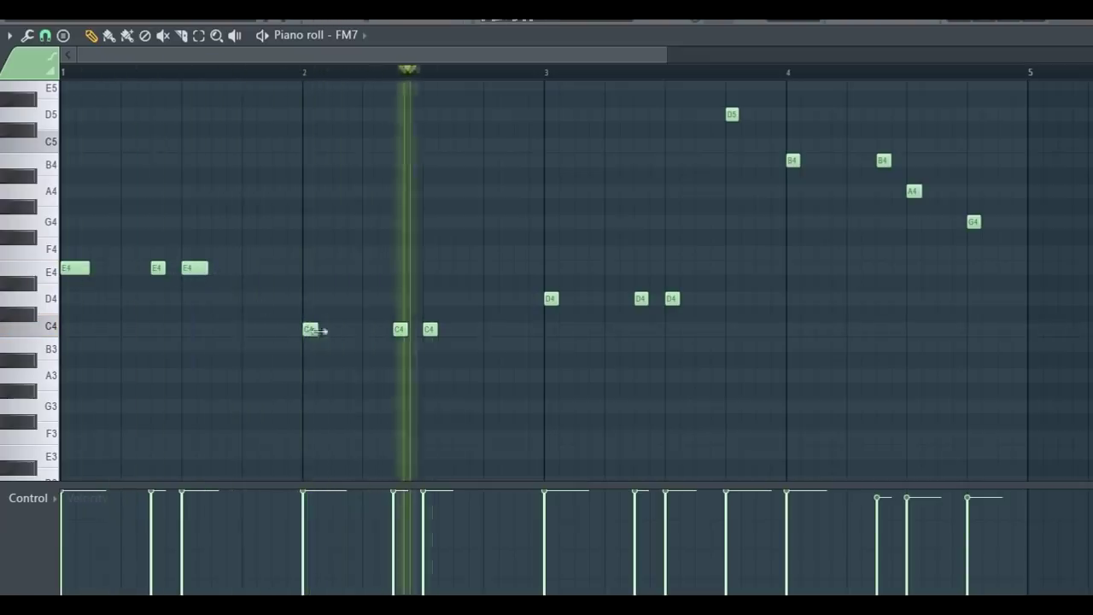
left_click_drag(318, 330, 335, 329)
left_click_drag(436, 330, 452, 330)
left_click_drag(559, 300, 586, 299)
left_click_drag(335, 330, 346, 330)
left_click_drag(738, 114, 754, 114)
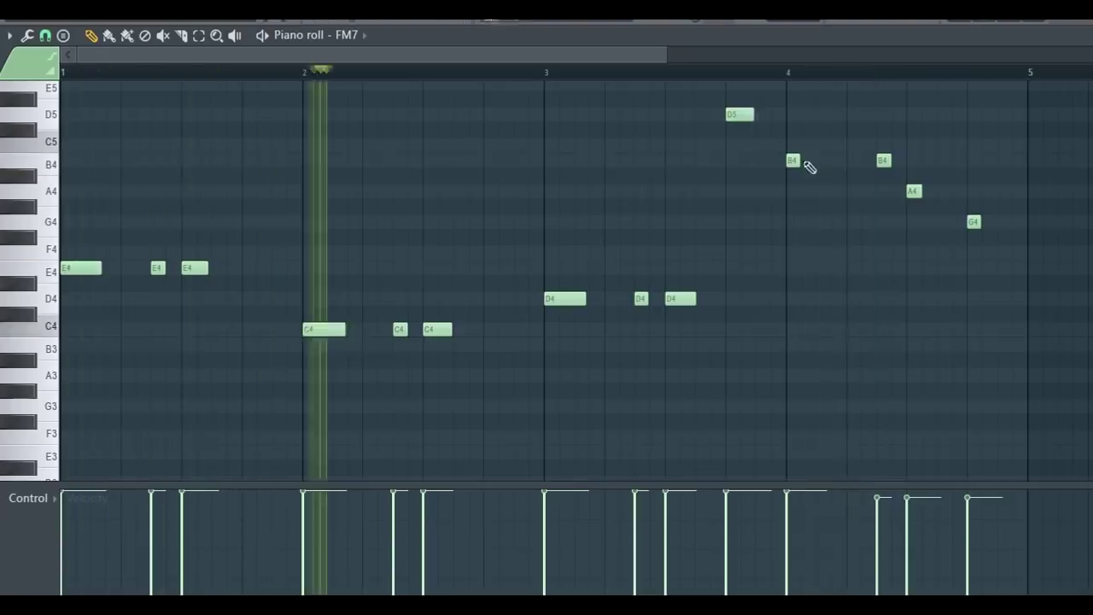
left_click_drag(799, 161, 820, 161)
left_click_drag(890, 161, 931, 191)
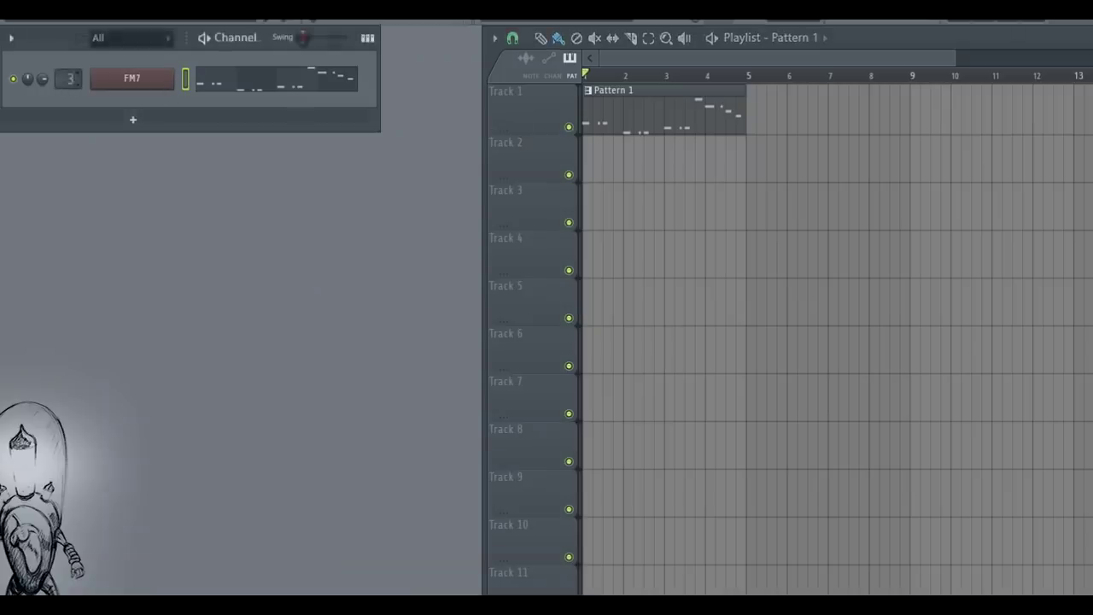
Load Fruity parametric EQ 2 into the first effect slot of mixer insert 5
key("F9")
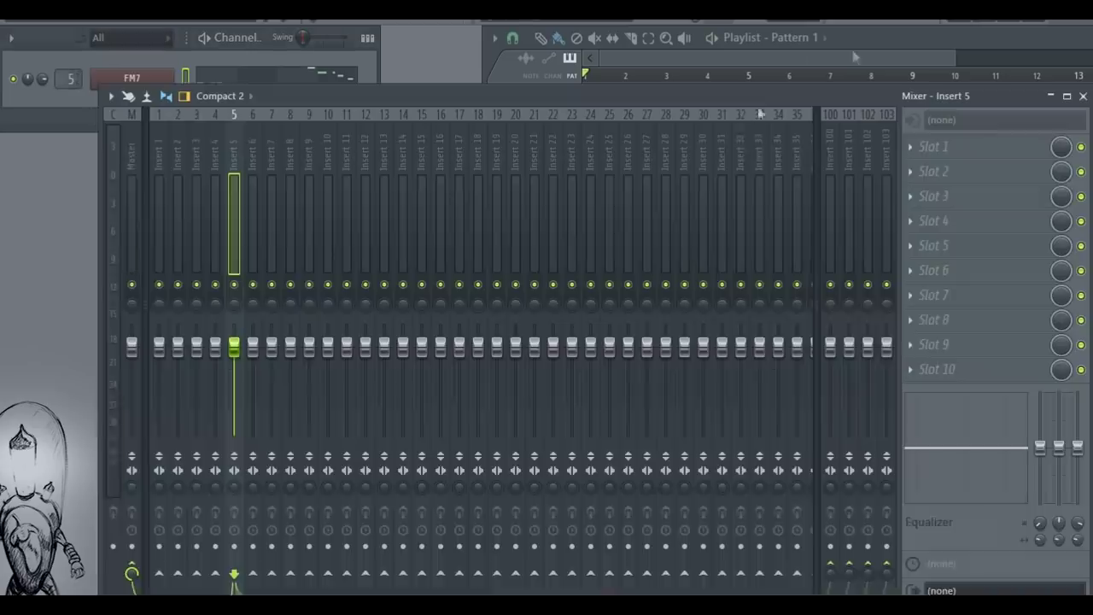
left_click(916, 147)
left_click(958, 319)
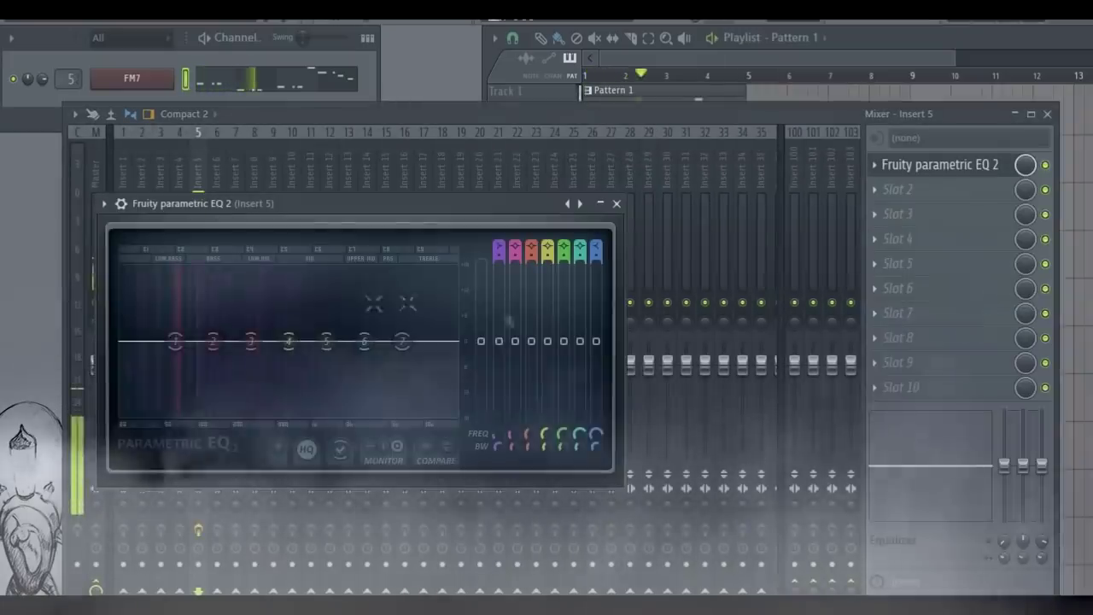
Shape the bass EQ with a low cut on band 1 and boosts on bands 2 and 5
right_click(150, 377)
mouse_move(174, 444)
left_click(233, 455)
left_click_drag(151, 379, 146, 416)
left_click_drag(213, 341, 205, 312)
left_click_drag(327, 340, 322, 283)
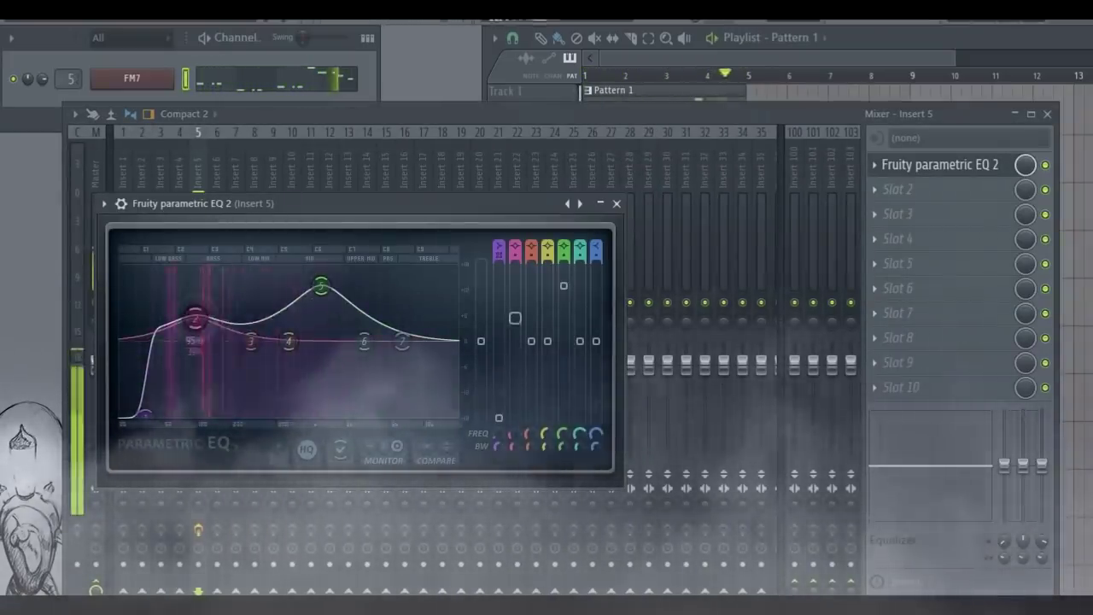
left_click(617, 204)
left_click(1047, 114)
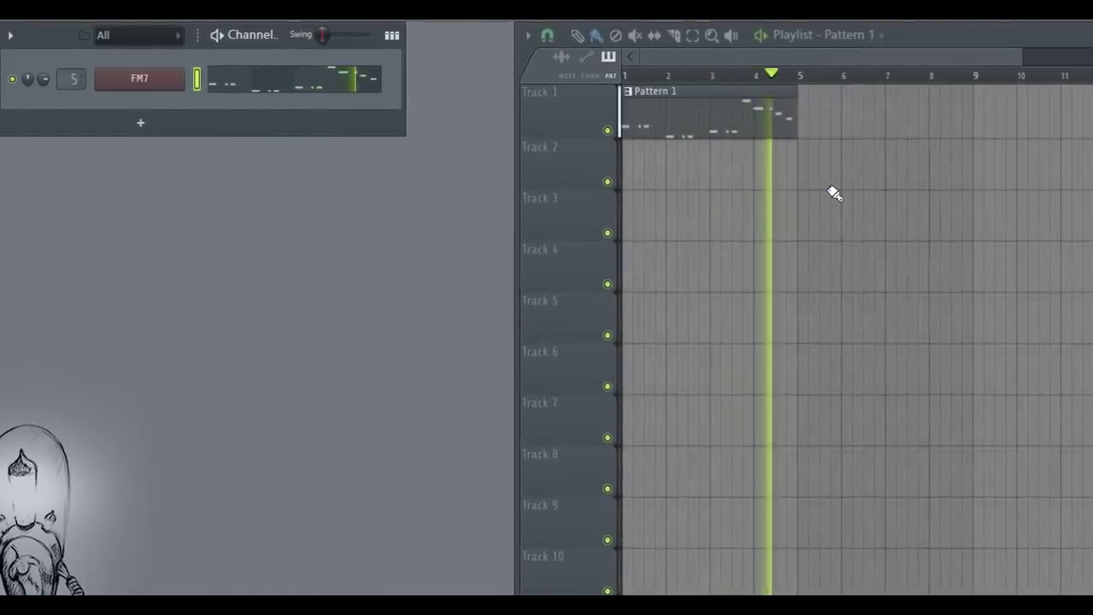
Rename Pattern 1 as Bass
left_click(799, 33)
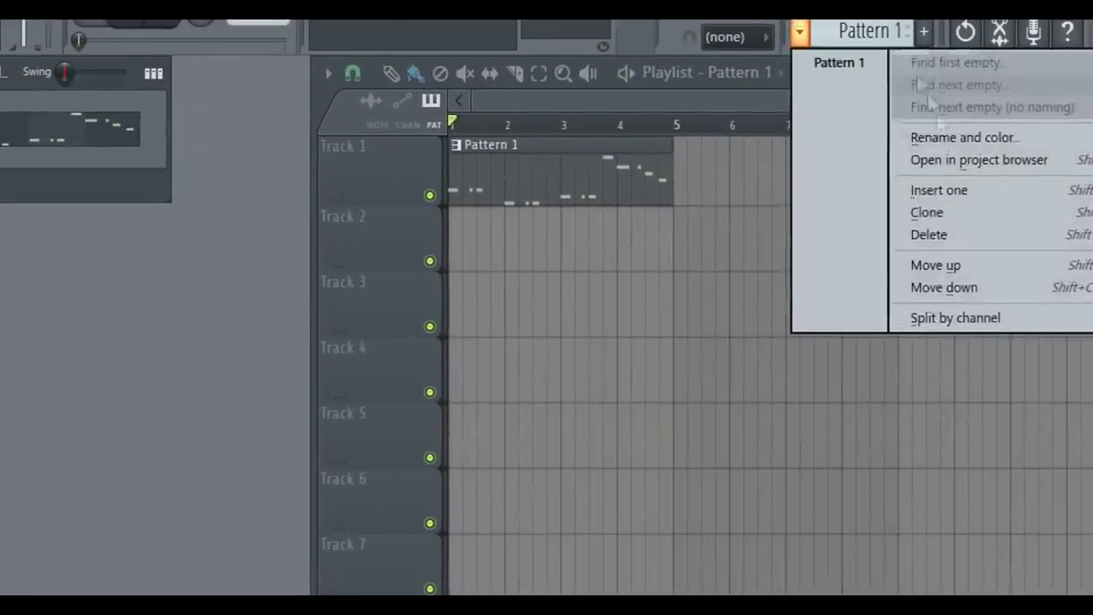
left_click(939, 137)
type("Ba")
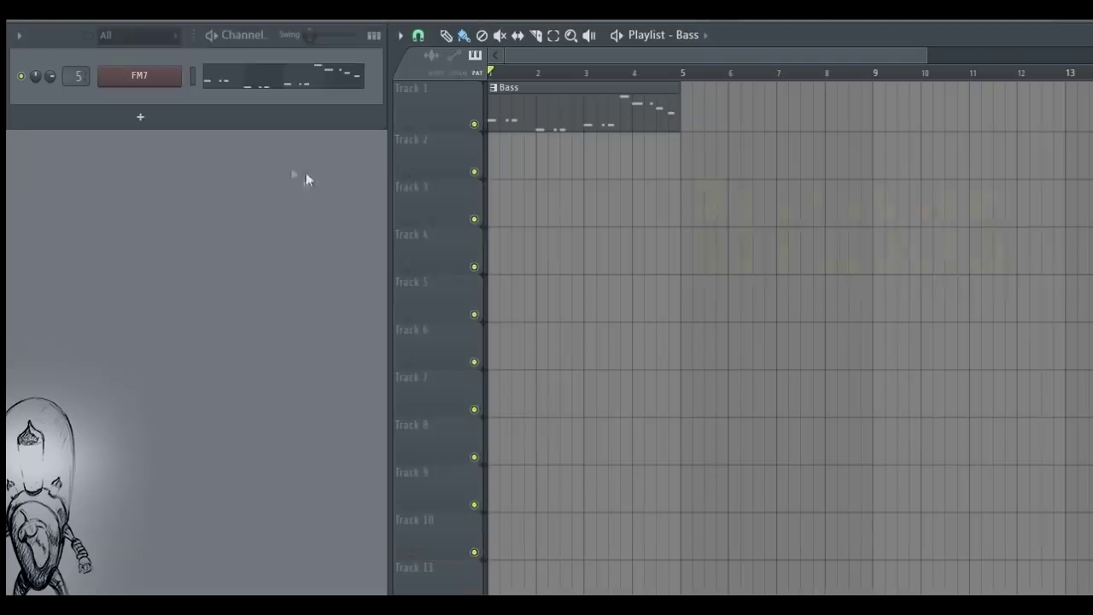
Add a Sampler channel and load Bassdrum-03.wav from the Bassdrums folder into it
left_click(139, 114)
left_click(282, 361)
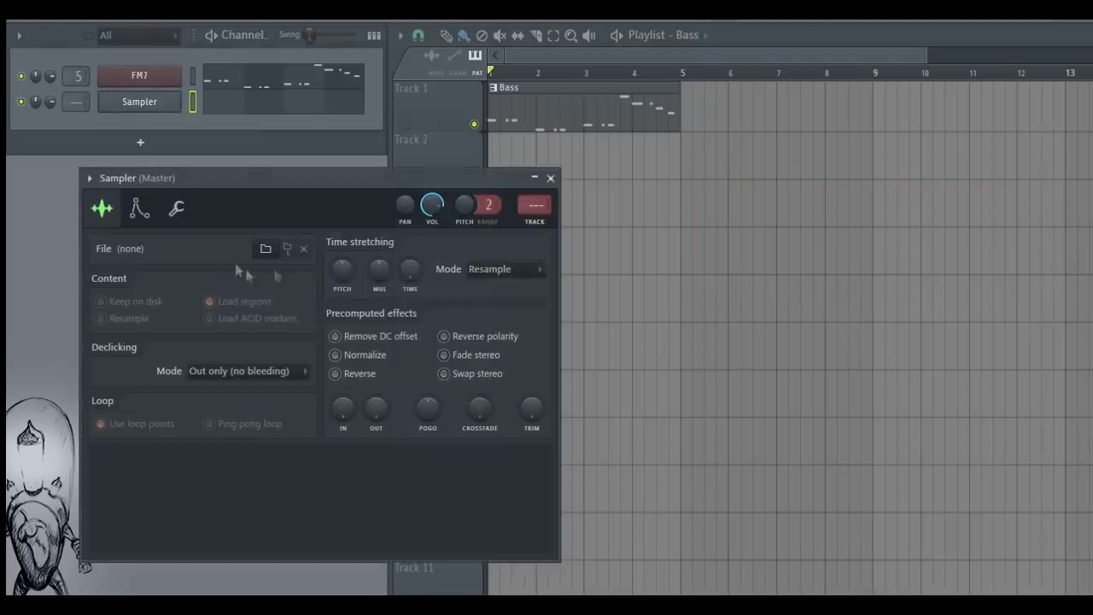
left_click(265, 248)
left_click(439, 159)
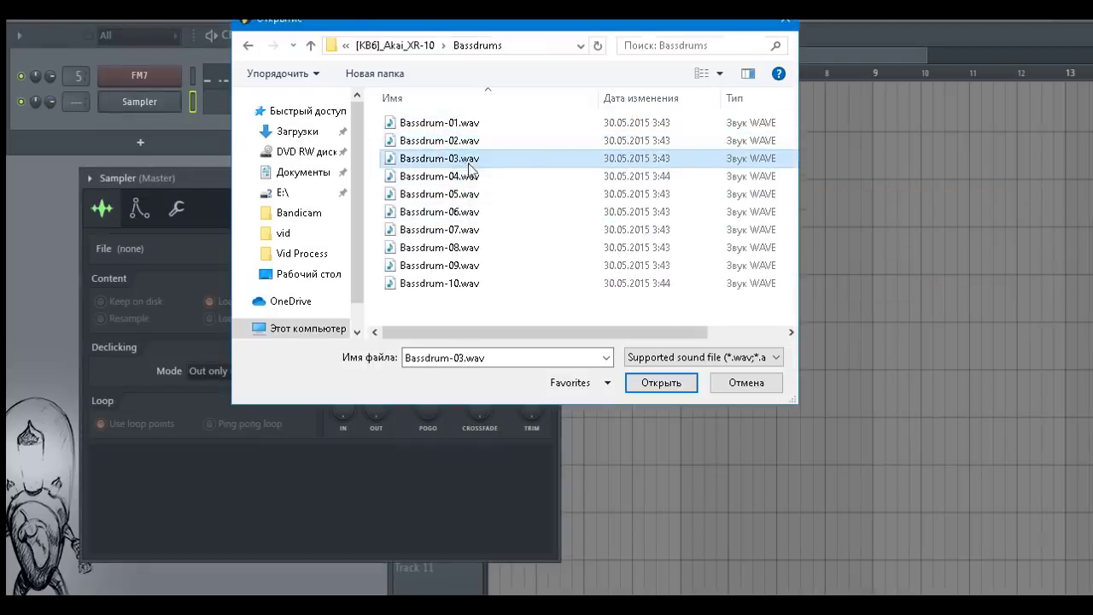
double_click(469, 162)
left_click(551, 177)
Create a second pattern with Bassdrum-03 on every beat for four bars, place it on Track 2 and play it
key("F4")
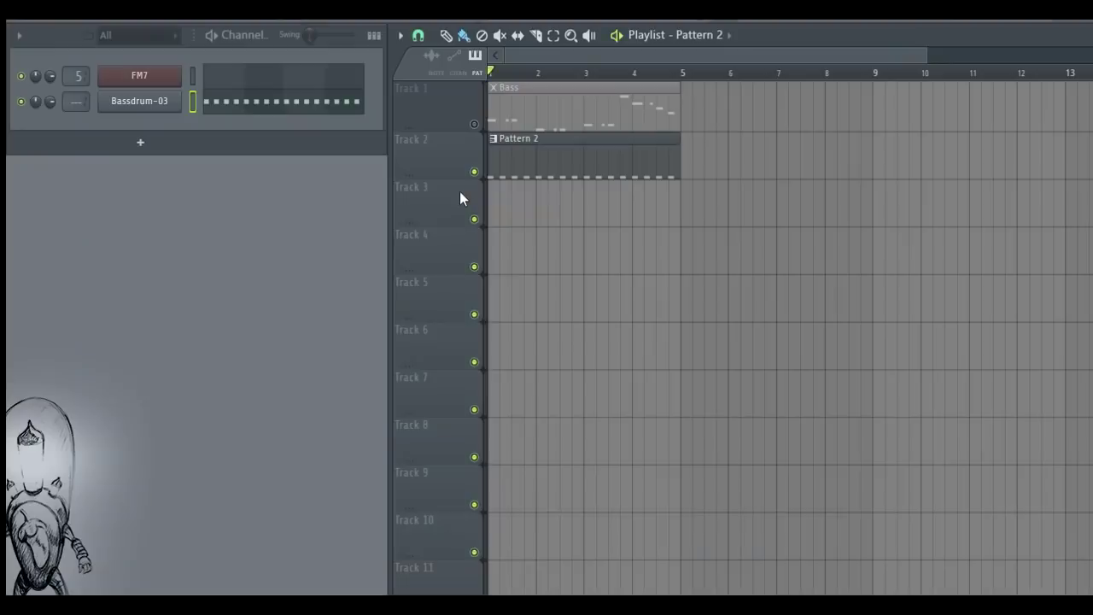
key("space")
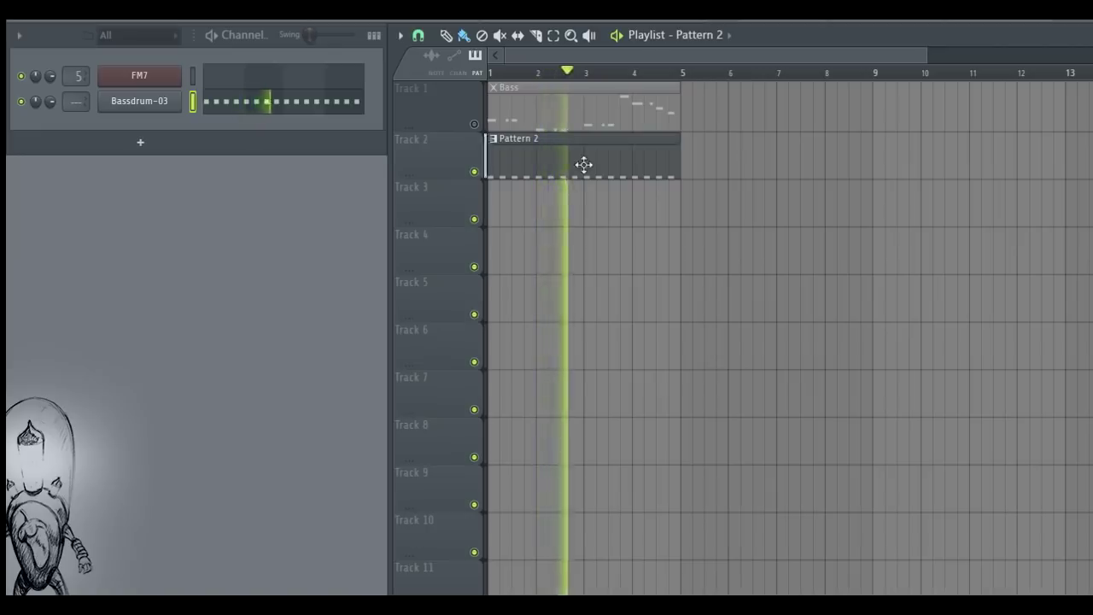
key("space")
Add another Sampler channel and load Snaredrum-08.wav from the Snaredrums folder into it
left_click(140, 143)
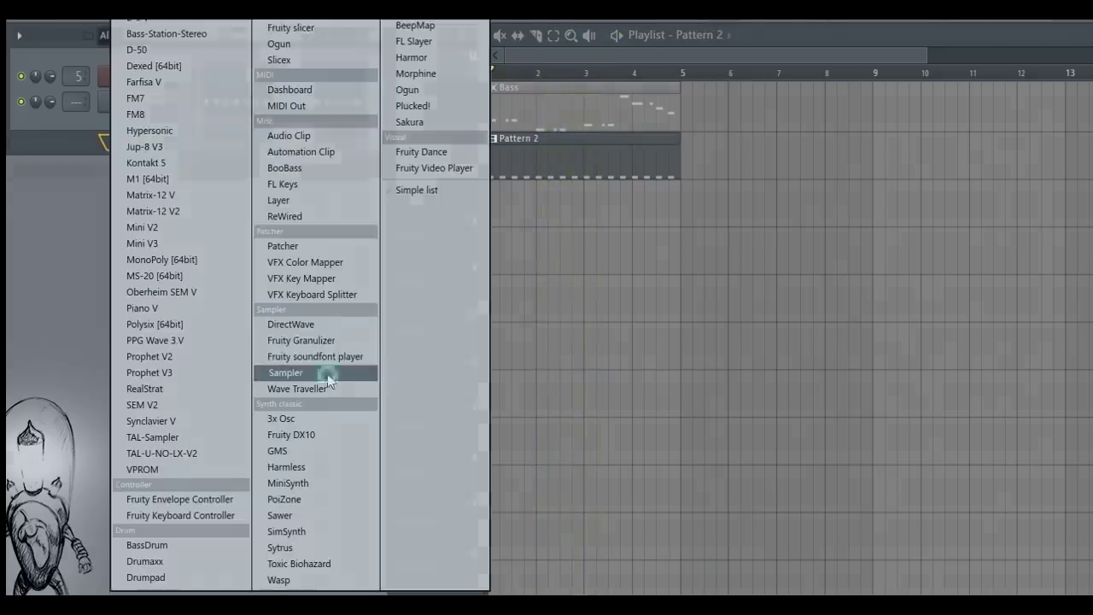
left_click(325, 373)
left_click(165, 128)
left_click(288, 271)
double_click(427, 191)
left_click(464, 266)
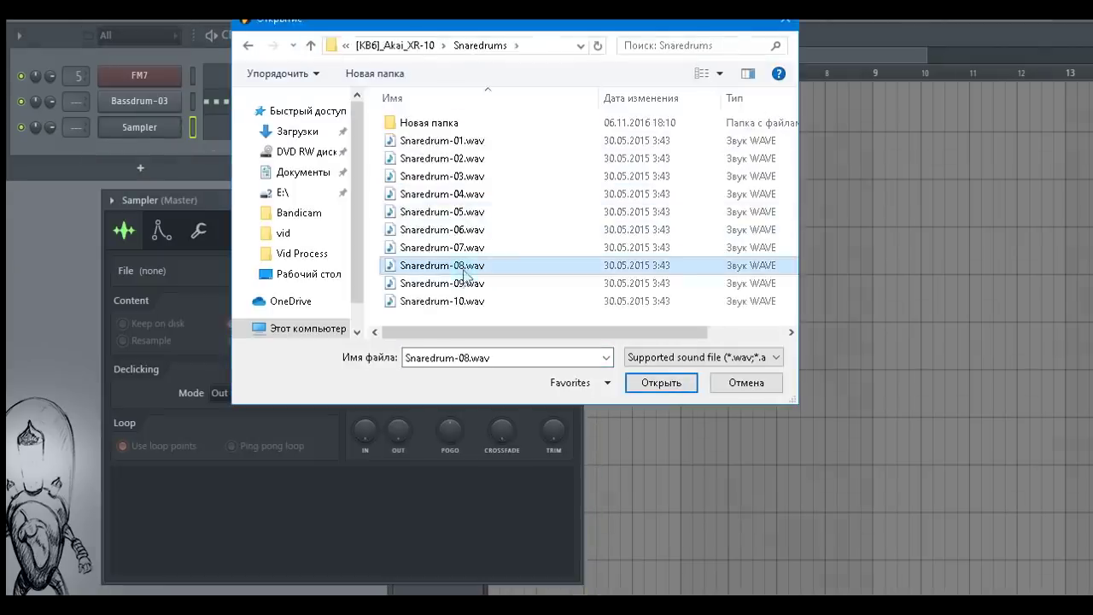
left_click(660, 386)
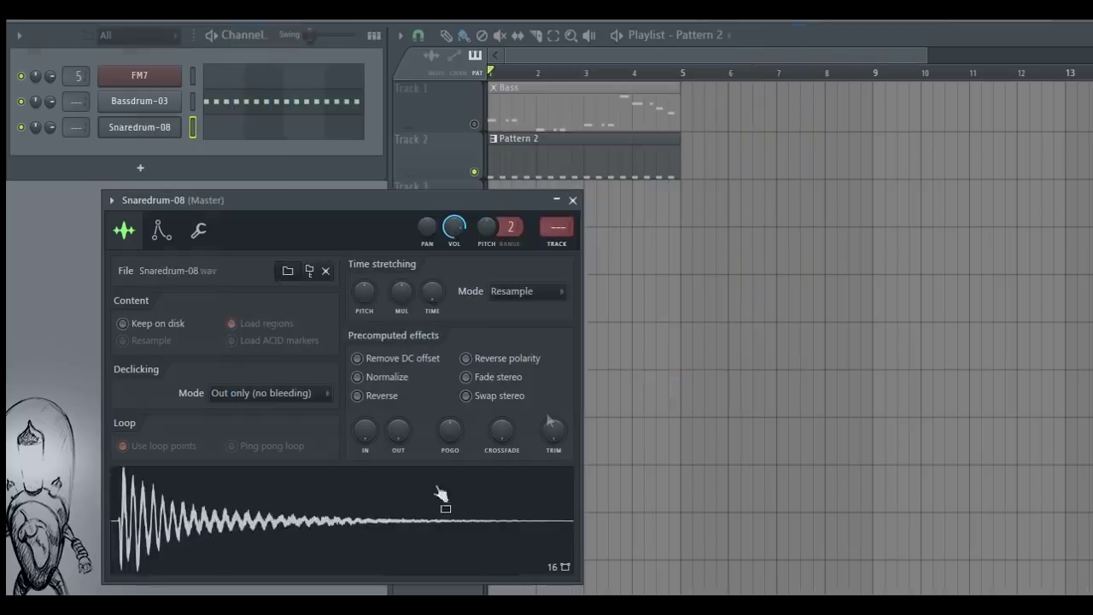
Place Snaredrum-08 notes at C5 on beats 2 and 4 and duplicate them across four bars
left_click(313, 130)
left_click(284, 245)
left_click(313, 243)
key("ctrl+a")
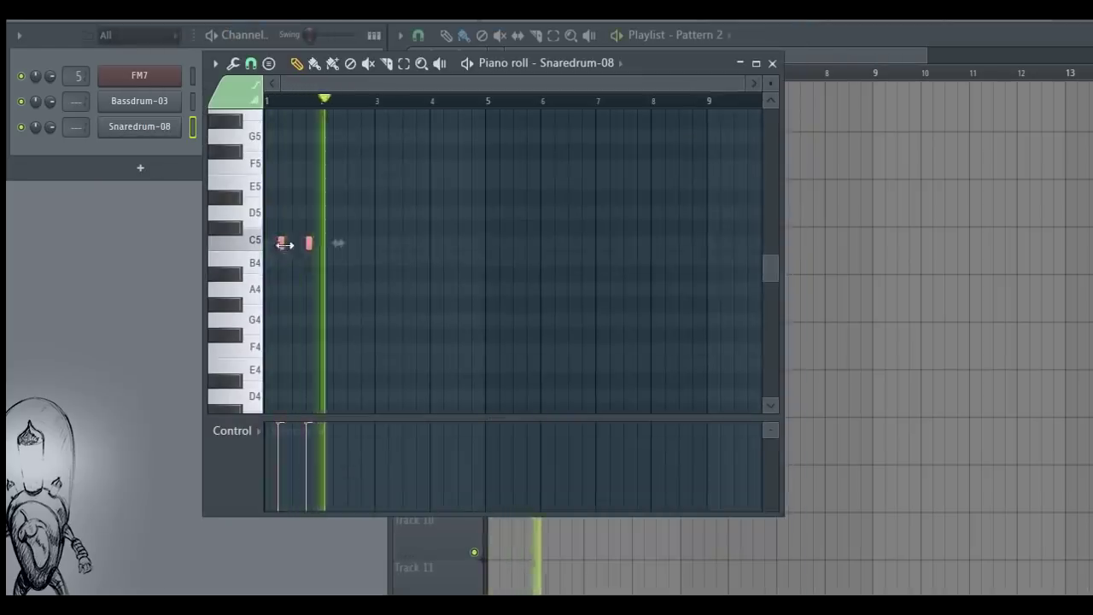
left_click_drag(288, 243, 393, 242, "shift")
key("ctrl+a")
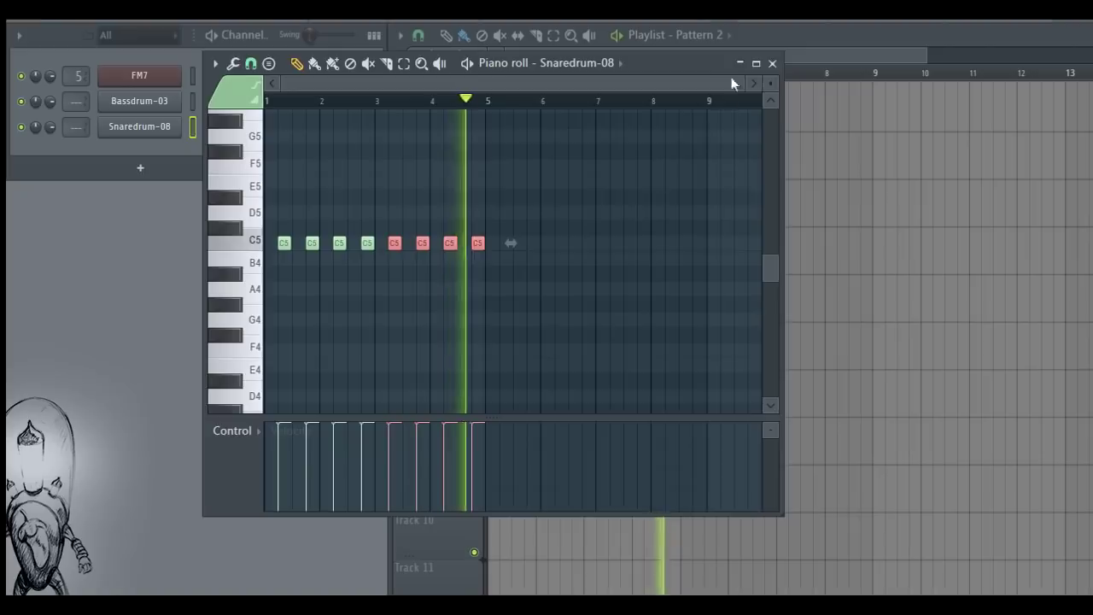
left_click(772, 65)
Add a third Sampler channel and load Cabasa.wav from the Percussion folder into it
left_click(140, 169)
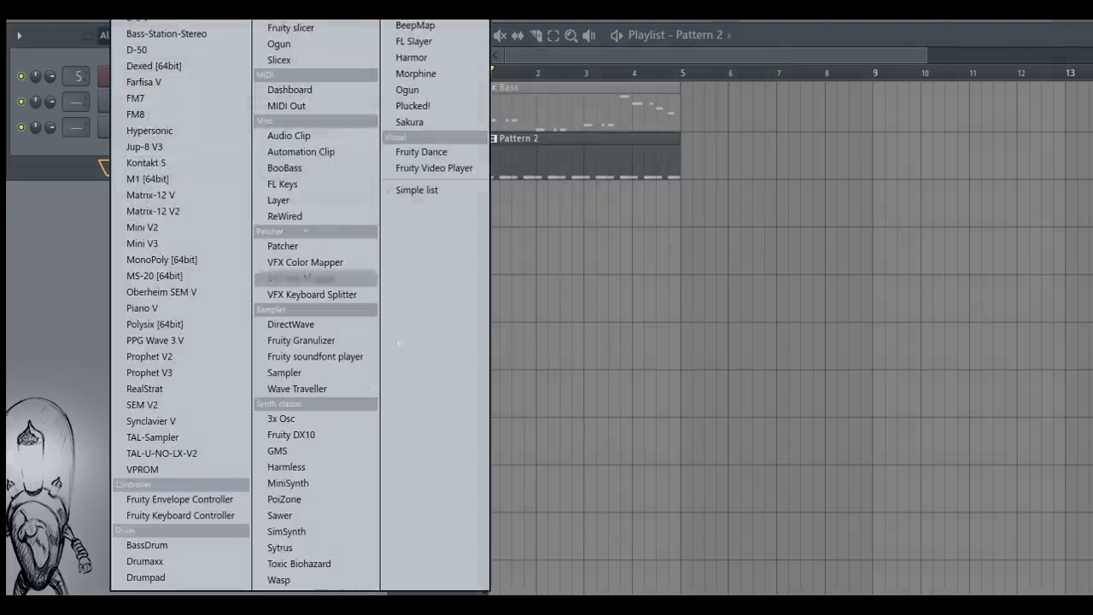
left_click(294, 373)
left_click(164, 154)
left_click(311, 293)
left_click(311, 46)
double_click(432, 176)
left_click(439, 142)
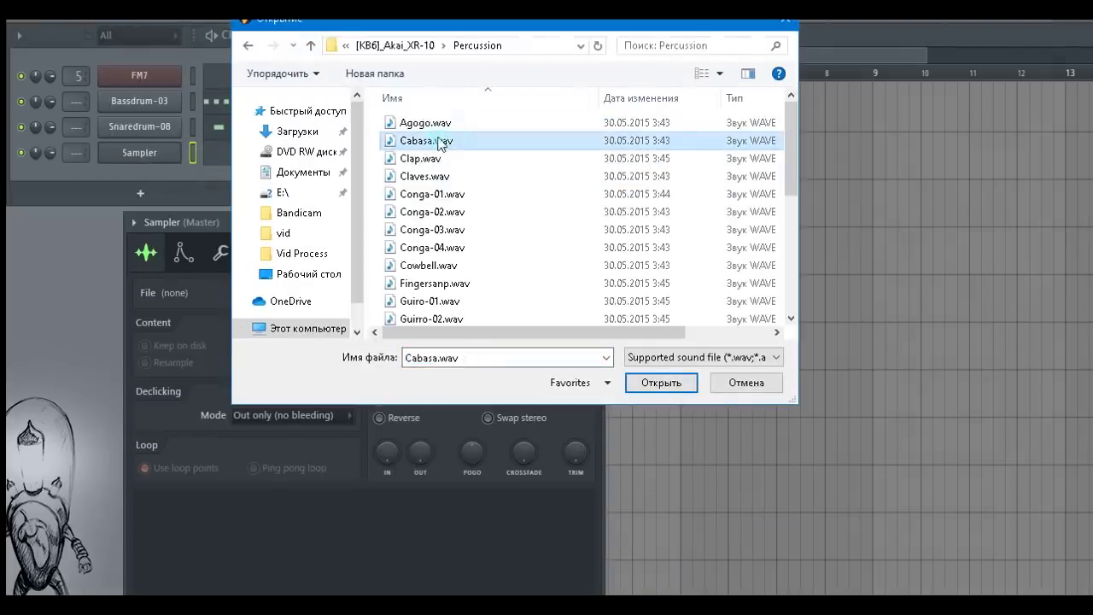
left_click(661, 383)
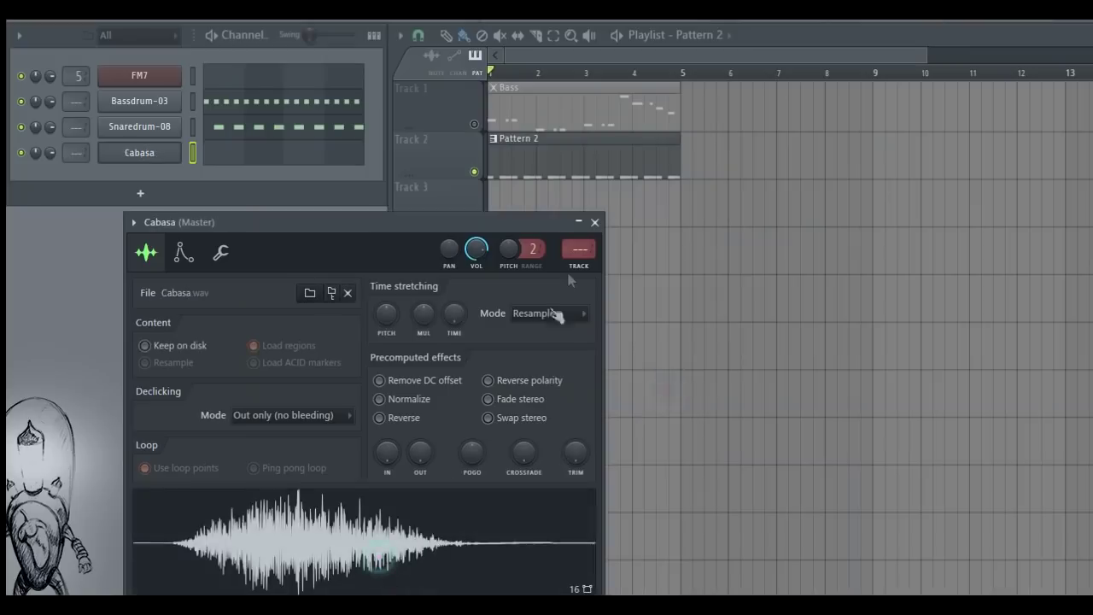
left_click(595, 222)
Enter eighth-note Cabasa hits at C5 with varied velocities and an extra sixteenth before bar 2, and play them
left_click(299, 160)
key("space")
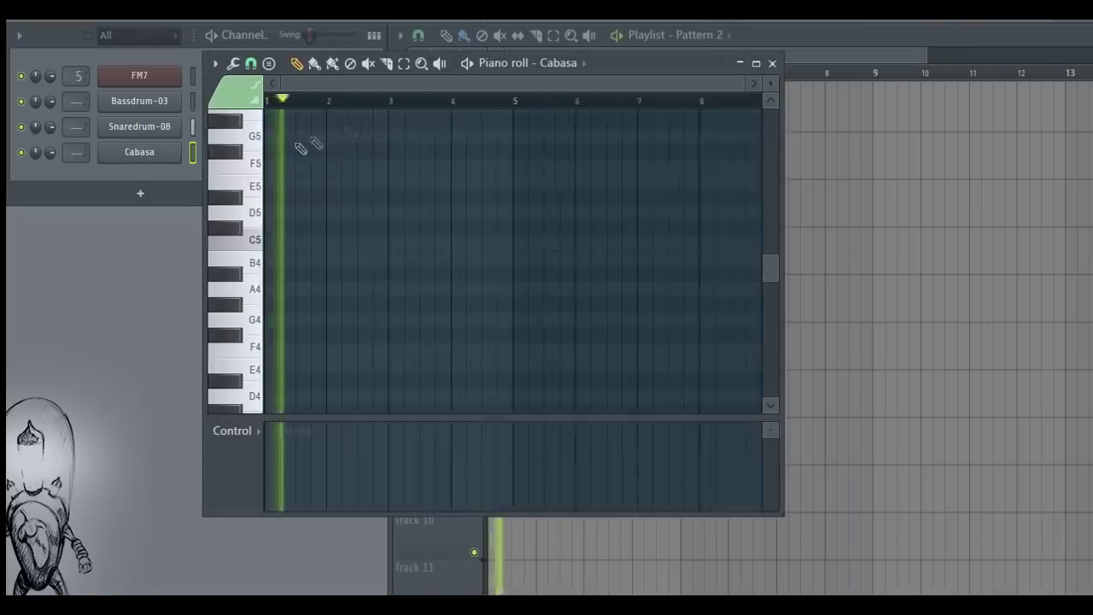
key("space")
scroll(279, 248, "up", 3)
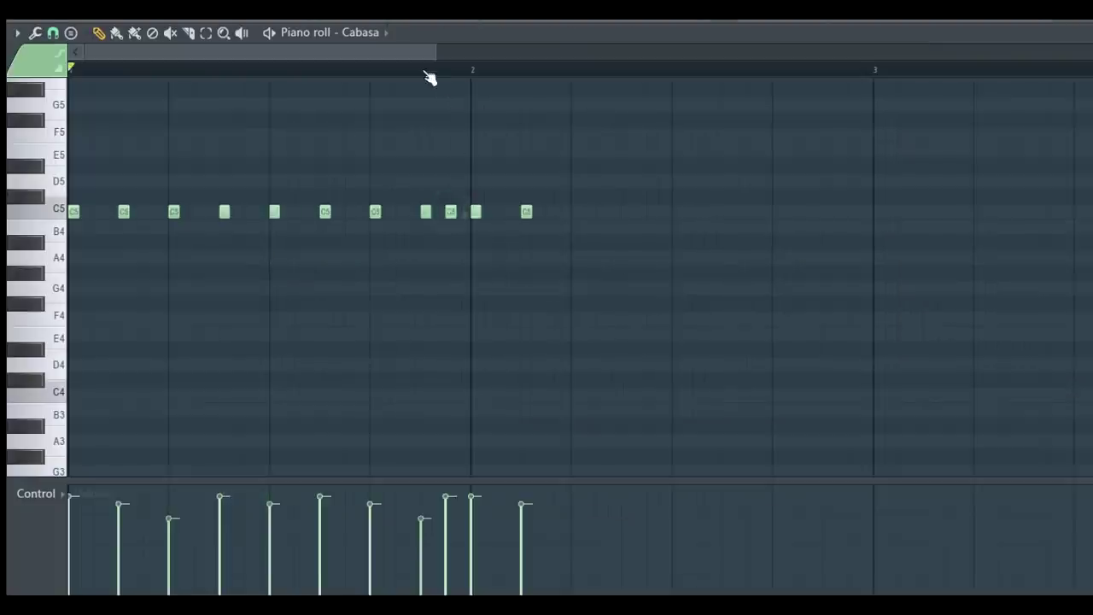
scroll(427, 76, "down", 3)
key("space")
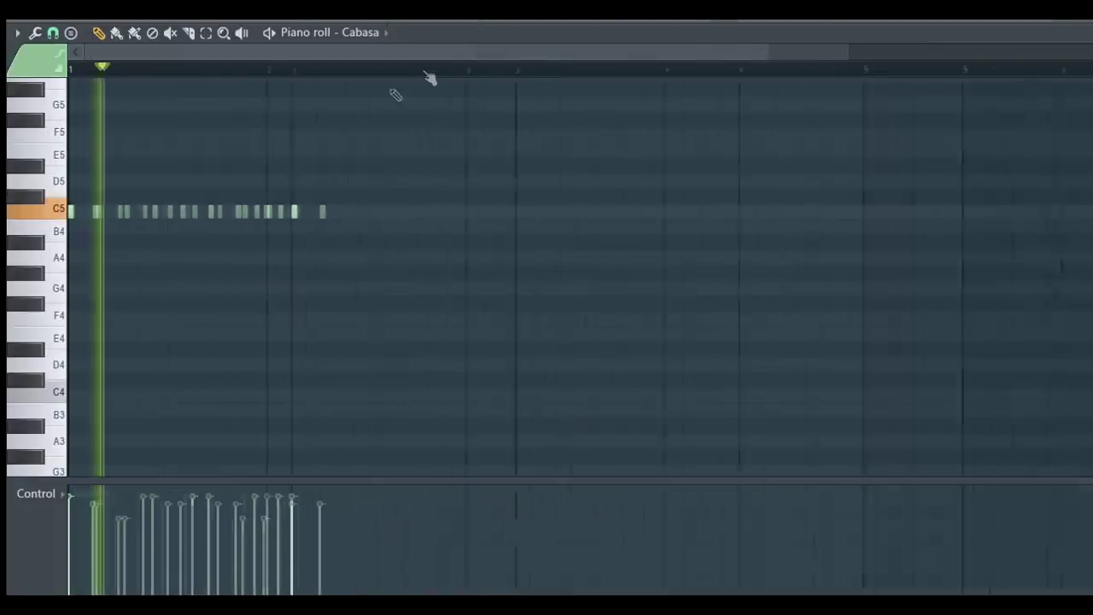
Complete the two-bar Cabasa rhythm, shift its last note slightly earlier, and duplicate the phrase into bars 3 and 4
left_click_drag(326, 188, 70, 225)
key("space")
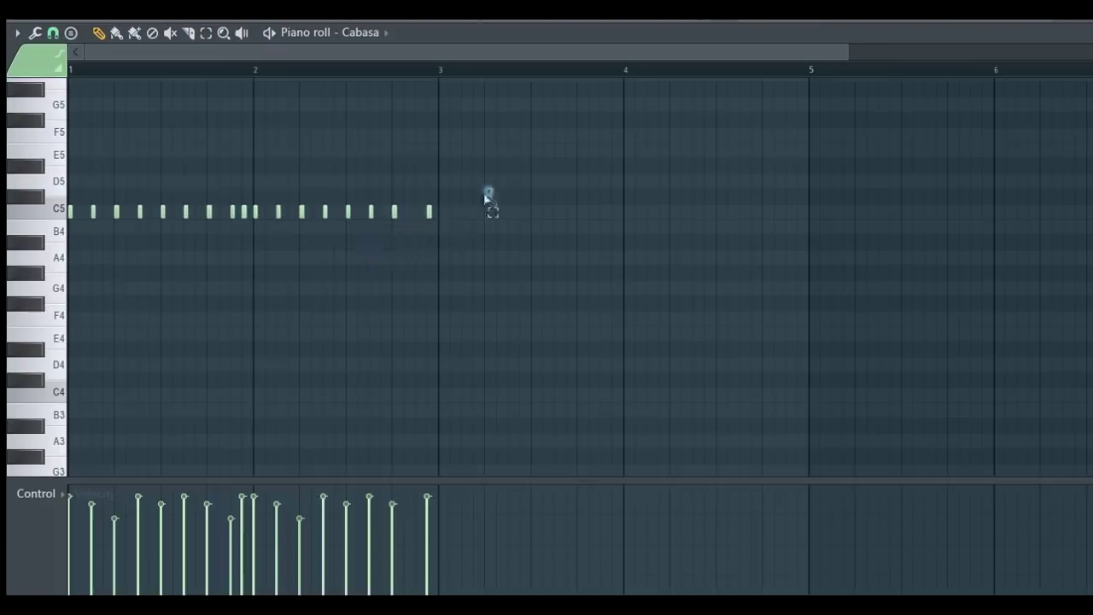
left_click_drag(428, 212, 416, 212)
scroll(390, 79, "up", 3)
scroll(441, 75, "down", 5)
left_click_drag(418, 144, 70, 296)
left_click_drag(85, 215, 354, 220)
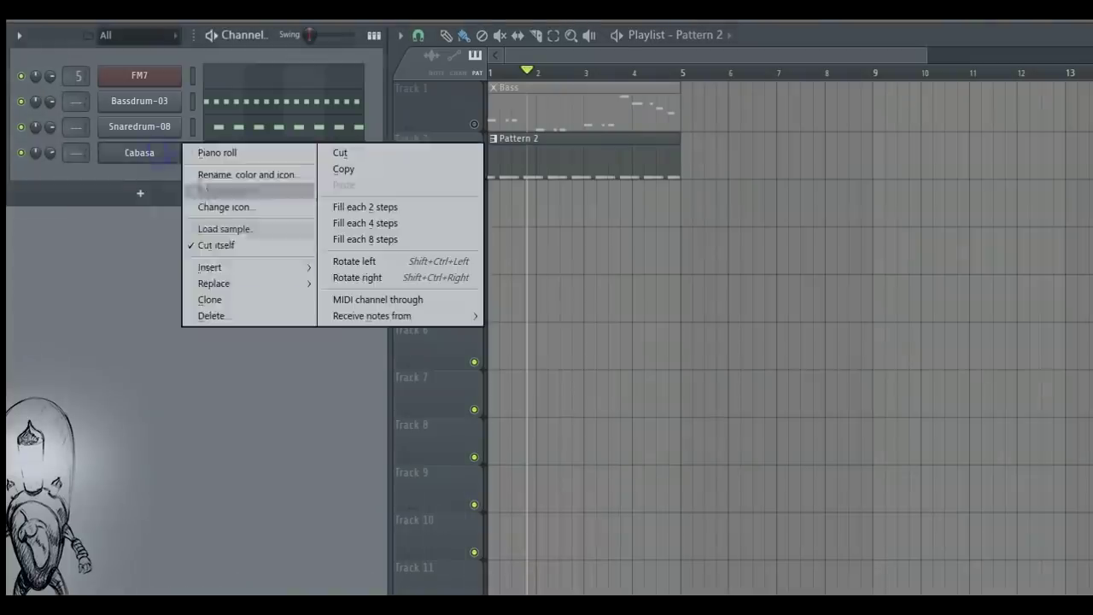
Clone the Cabasa channel, adjust the panning of the copy, and paste the original Cabasa notes into it
left_click(218, 300)
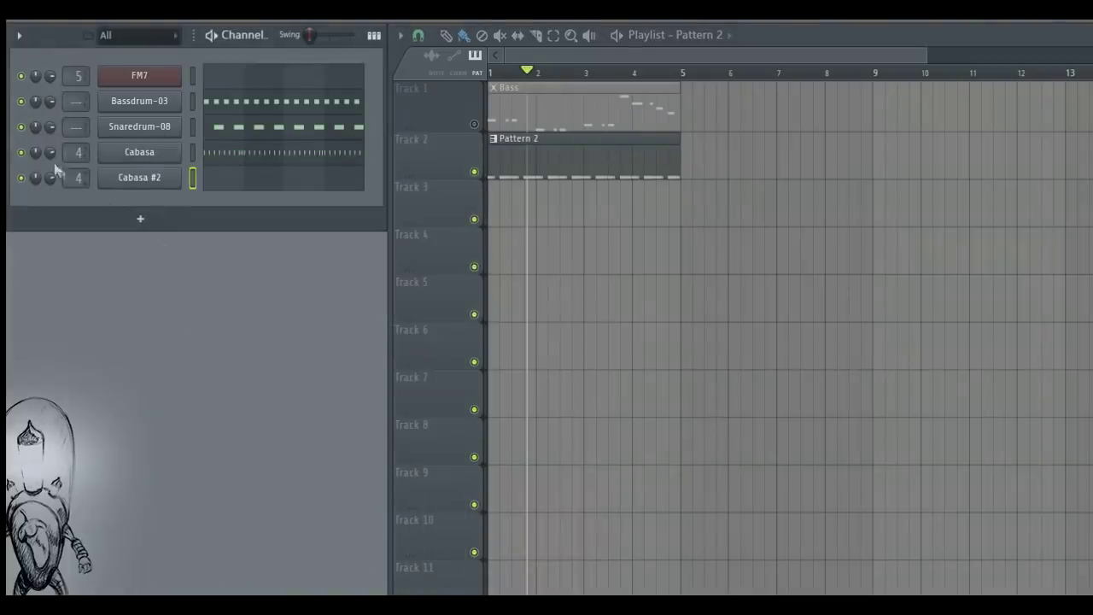
left_click_drag(37, 178, 38, 162)
right_click(118, 157)
left_click(345, 171)
right_click(128, 178)
left_click(339, 214)
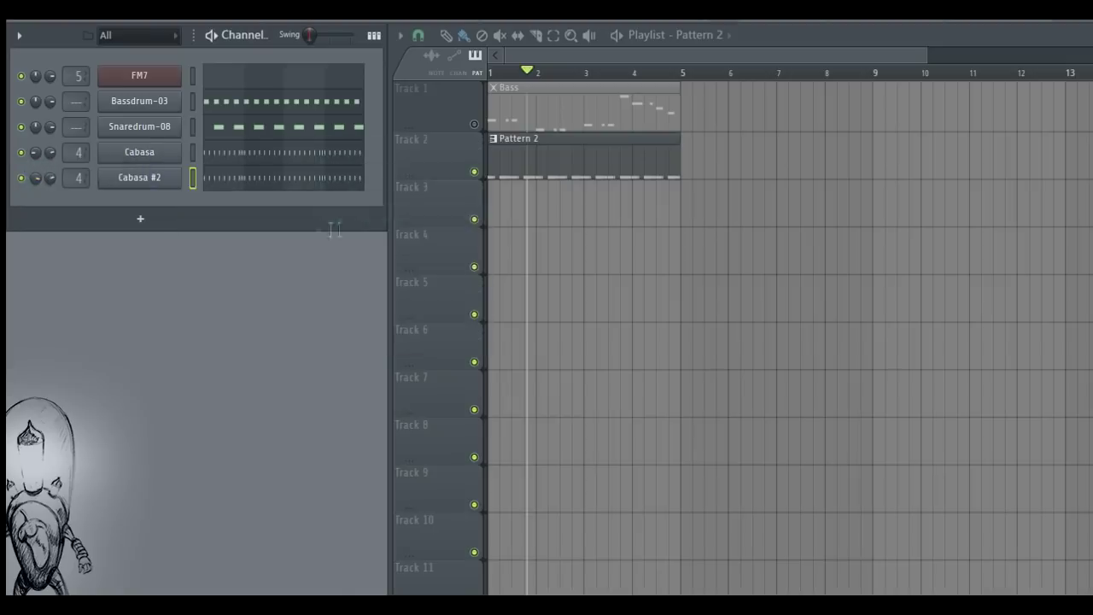
Route Bassdrum-03 to mixer insert 1 and Snaredrum-08 to insert 26, and load Fruity Reeverb 2 and Fruity parametric EQ 2 on insert 1
left_click_drag(75, 128, 75, 124)
key("F9")
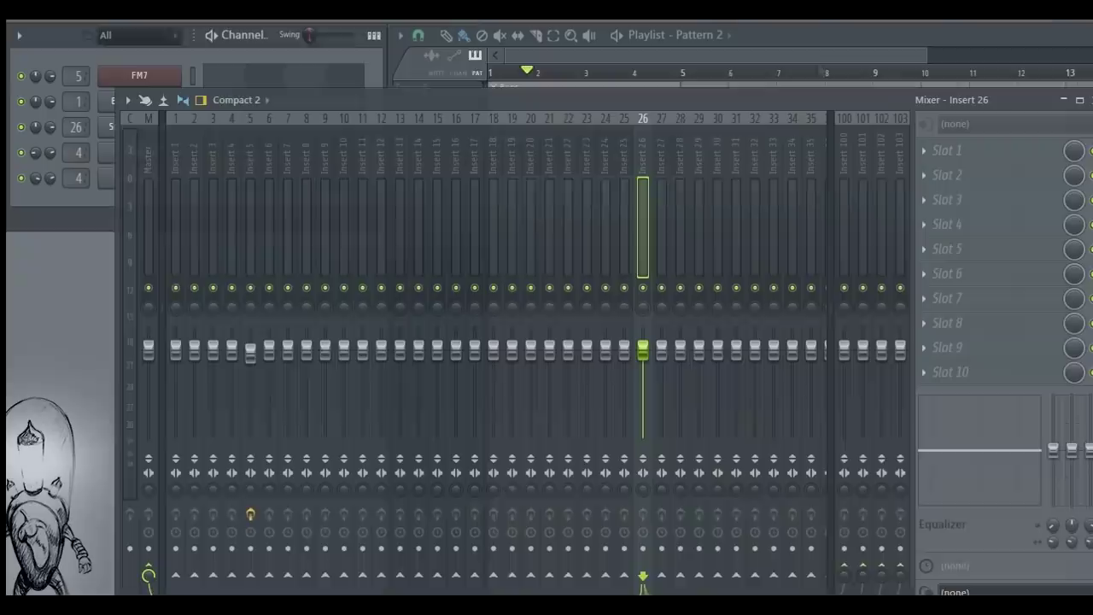
key("space")
left_click_drag(547, 100, 567, 64)
left_click(196, 198)
left_click(946, 118)
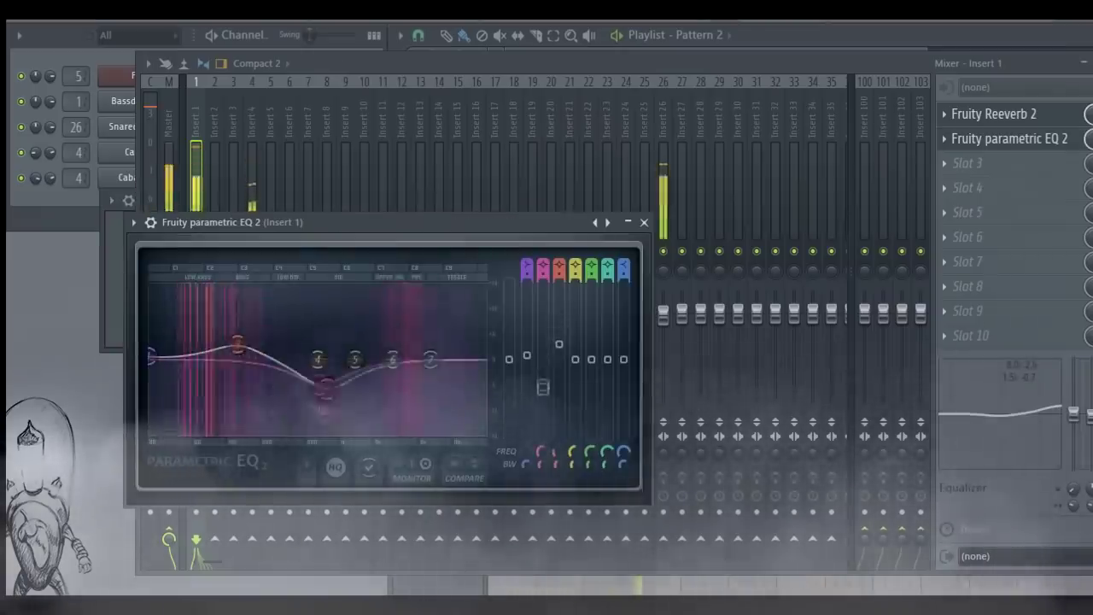
Load Fruity Reeverb 2 on mixer insert 26 and choose an effect for its second slot
left_click(664, 190)
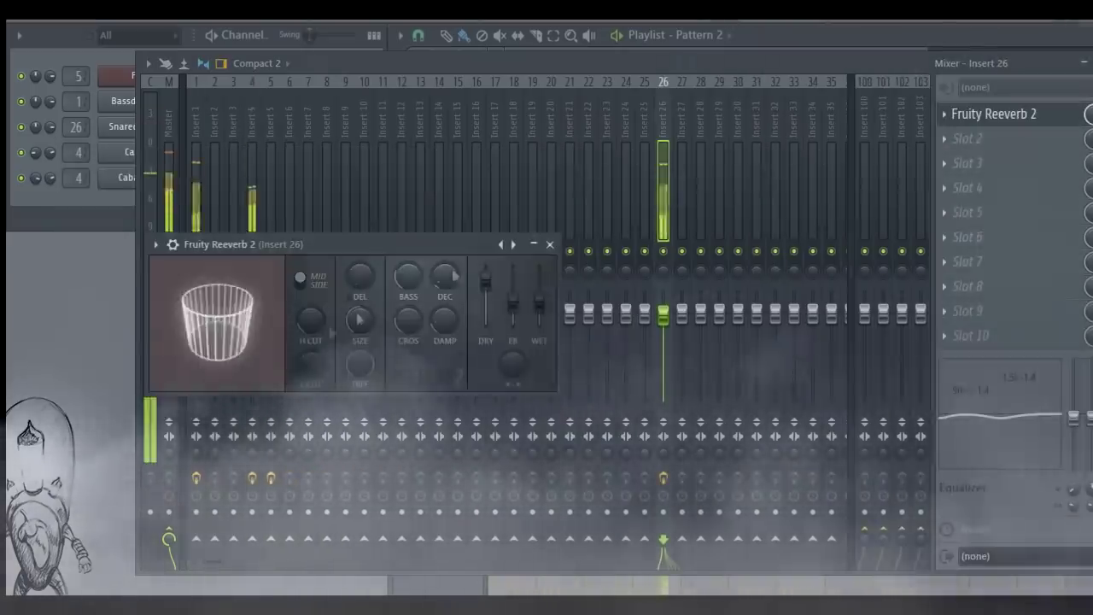
left_click(969, 138)
left_click(951, 320)
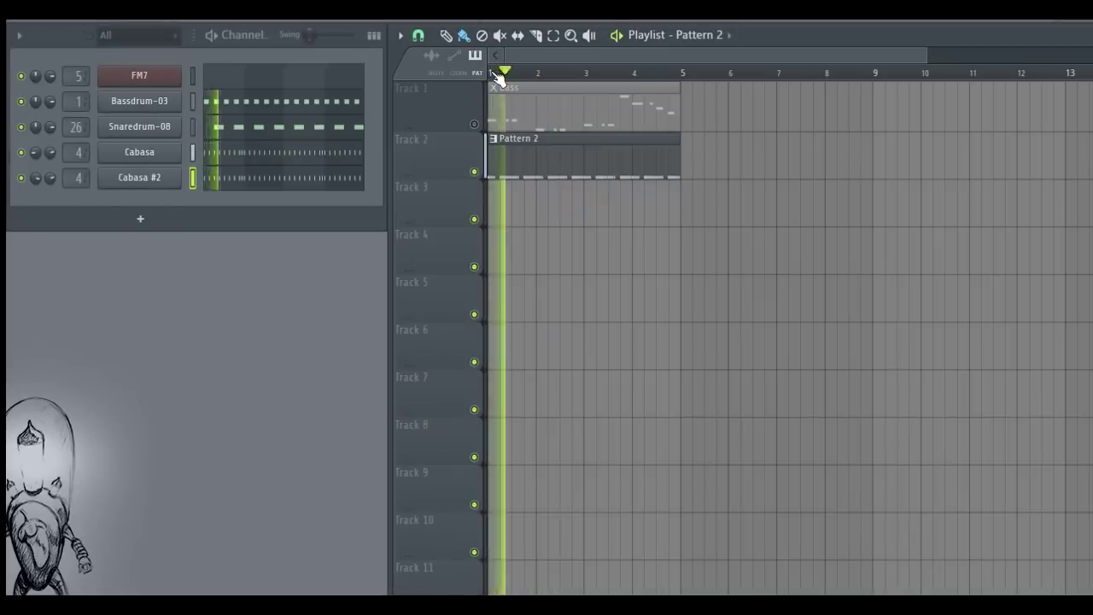
Adjust the height of Track 2 and rename Pattern 2 as drums
left_click_drag(439, 179, 439, 218)
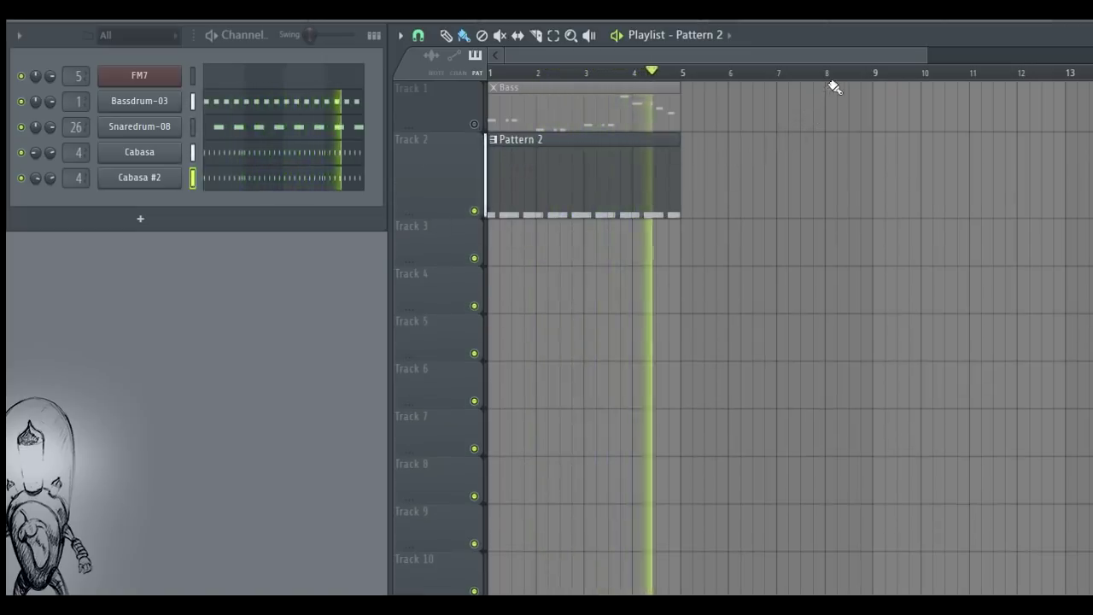
right_click(854, 12)
left_click(953, 87)
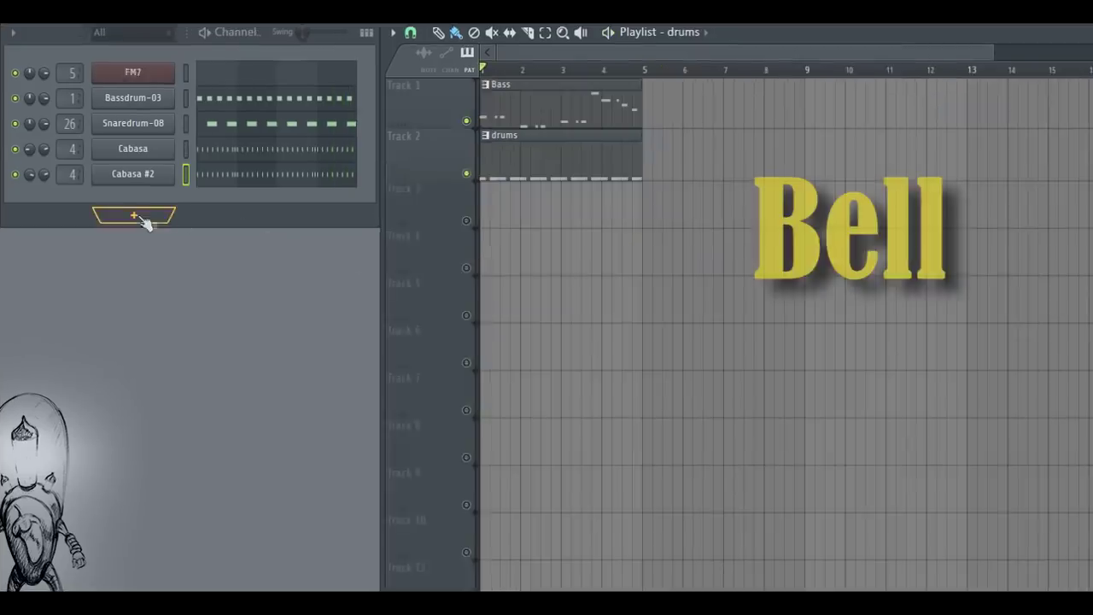
Add a Kontakt 5 channel and load Velocigasm.nki from the E-MU Emax Brass & Winds folder into it
left_click(136, 215)
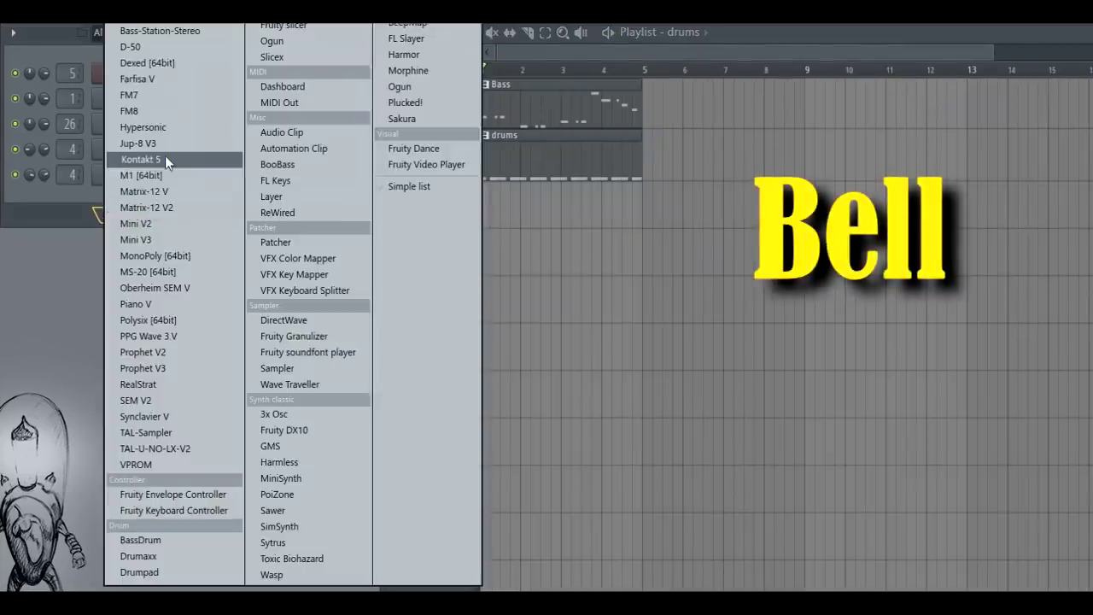
left_click(165, 156)
left_click_drag(332, 263, 322, 70)
left_click(175, 173)
left_click_drag(353, 404, 353, 432)
left_click(180, 68)
left_click_drag(333, 67, 343, 41)
left_click_drag(359, 365, 357, 512)
double_click(219, 425)
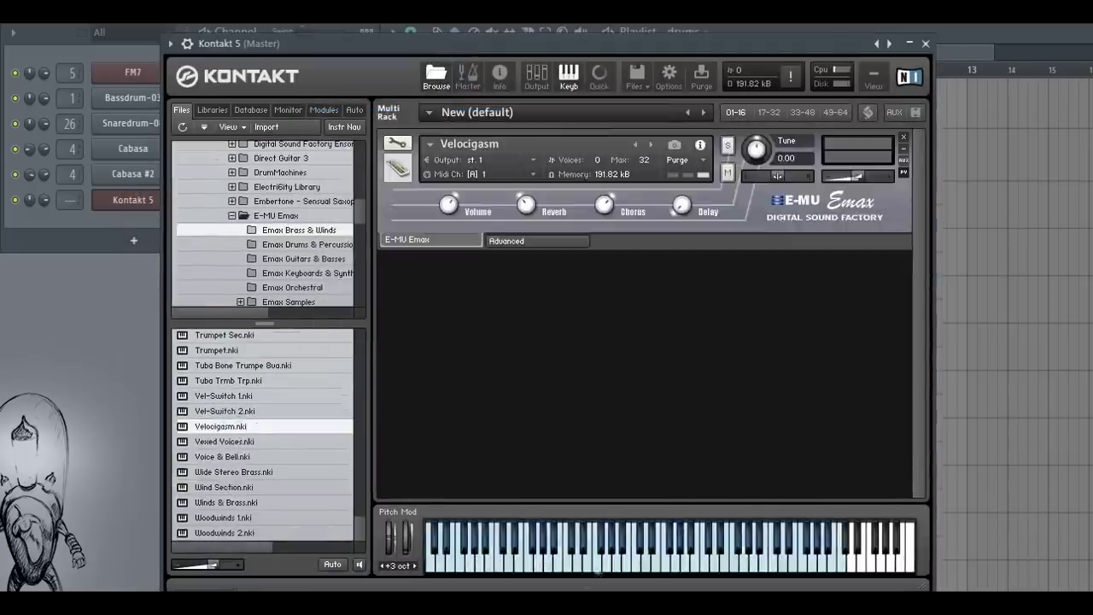
left_click_drag(834, 42, 795, 58)
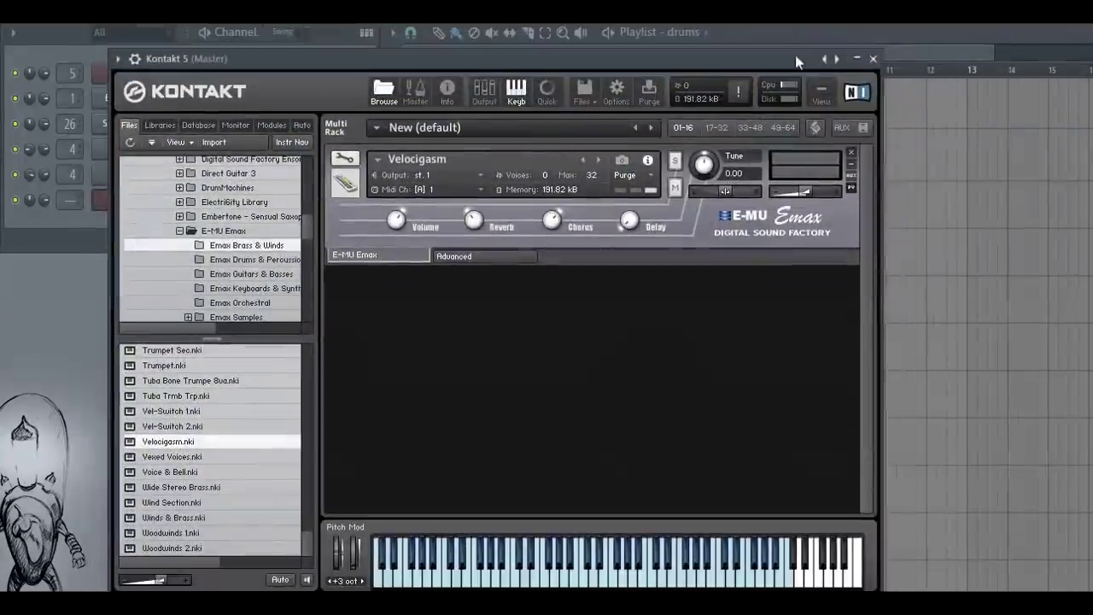
left_click(873, 59)
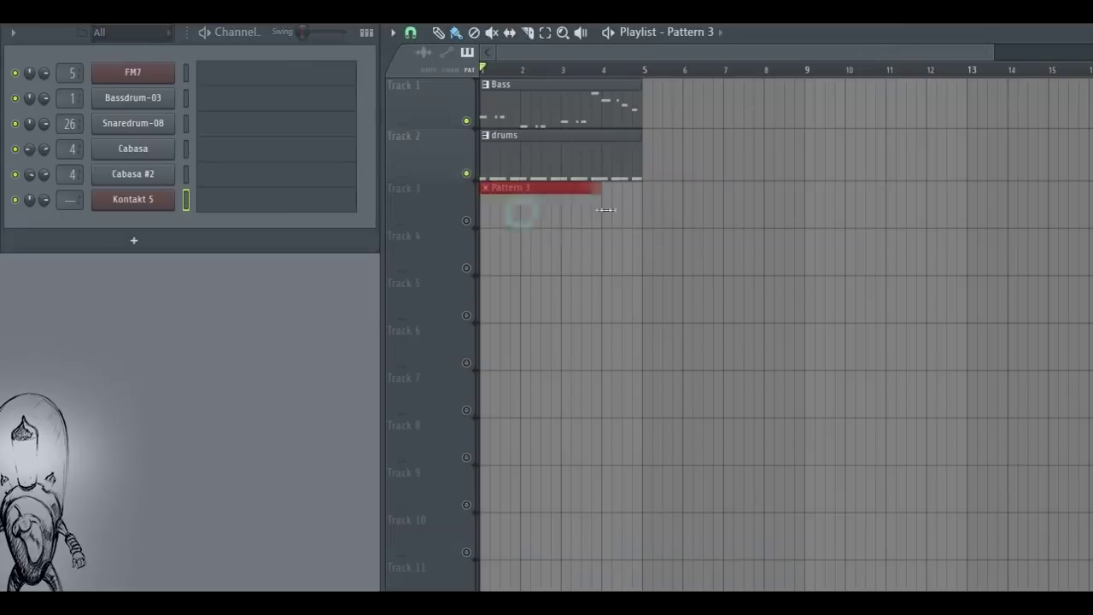
Mute the Bass and drums tracks and open the Kontakt 5 piano roll at full size
left_click(466, 174)
left_click(467, 120)
left_click(279, 205)
left_click(826, 158)
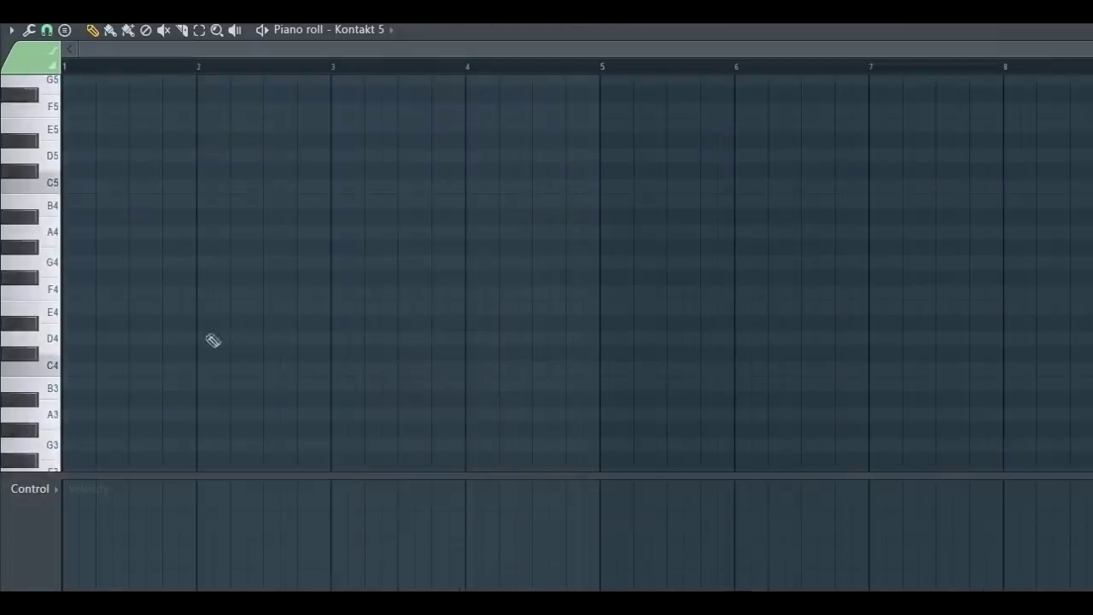
Enter a bell melody across bars 1 to 4 on B6, C7, A6 and D7, copy it an octave higher, and play it
scroll(205, 335, "up", 4)
scroll(128, 235, "up", 3)
left_click(79, 156)
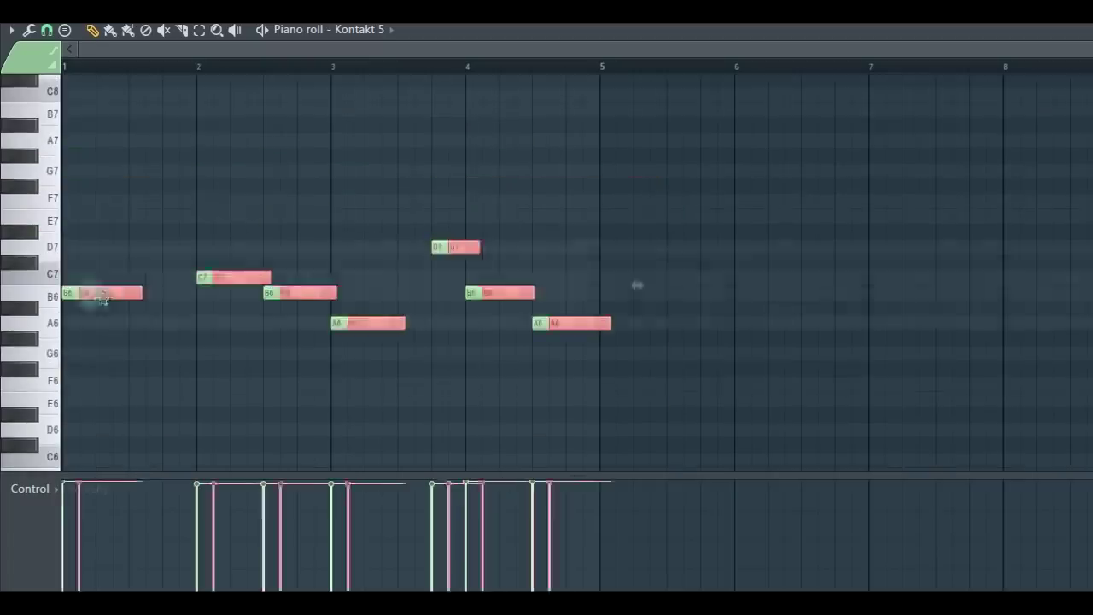
key("ctrl+Up")
key("space")
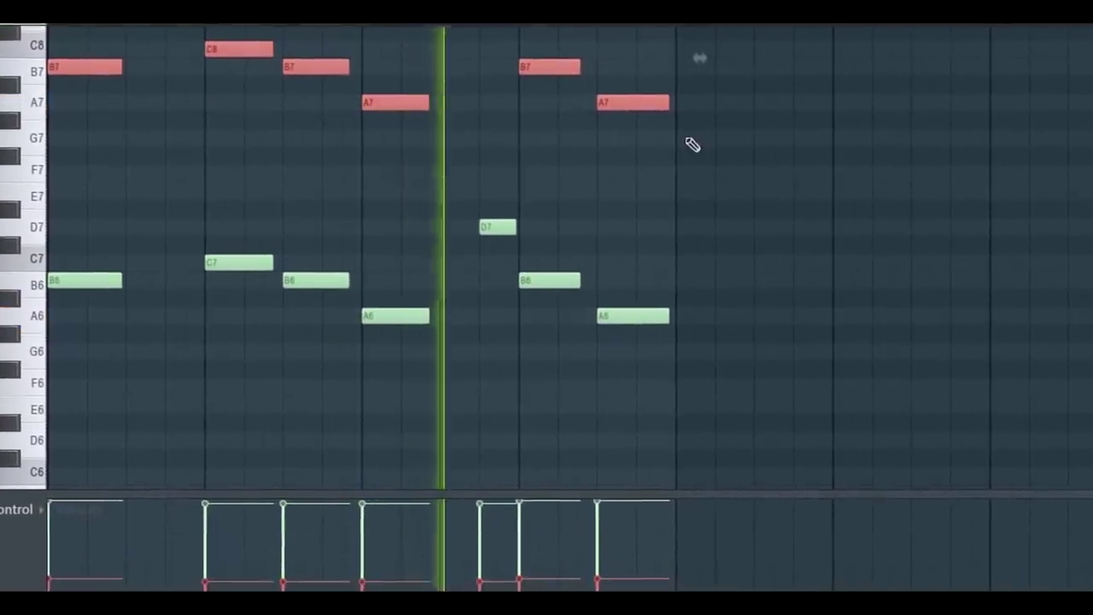
left_click(688, 188)
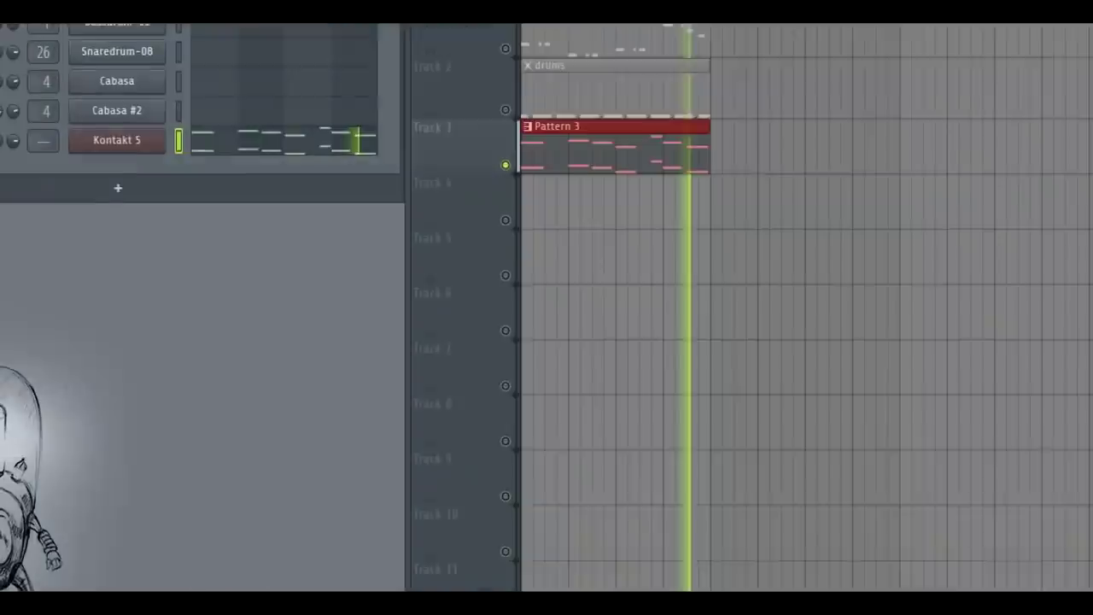
key("space")
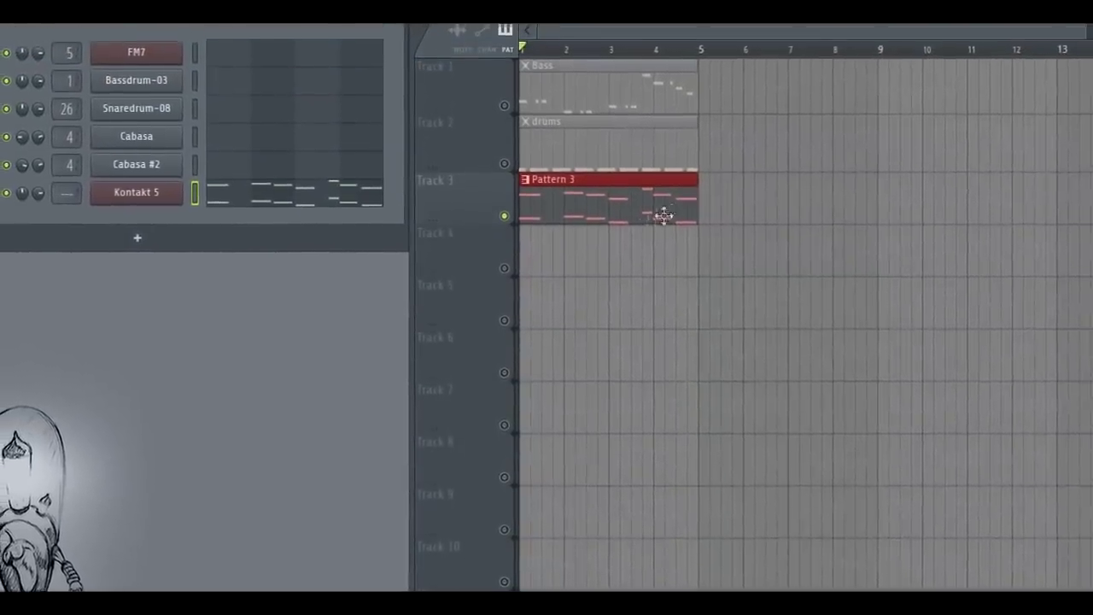
Route the Kontakt 5 channel to mixer insert 20 and load Fruity parametric EQ 2 on that insert during playback
left_click(879, 29)
left_click_drag(68, 200, 69, 171)
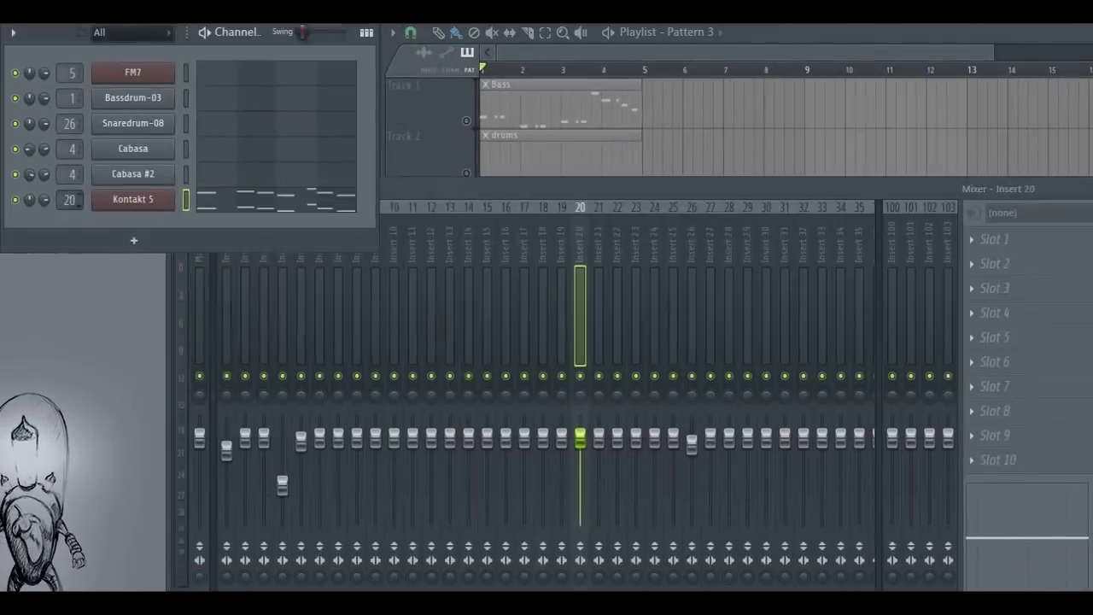
left_click_drag(751, 188, 627, 121)
key("space")
left_click(856, 173)
left_click(948, 309)
Cut the low frequencies and dip the mid band in the insert 20 equalizer, and close the mixer
left_click_drag(132, 288, 162, 364)
left_click_drag(244, 288, 256, 310)
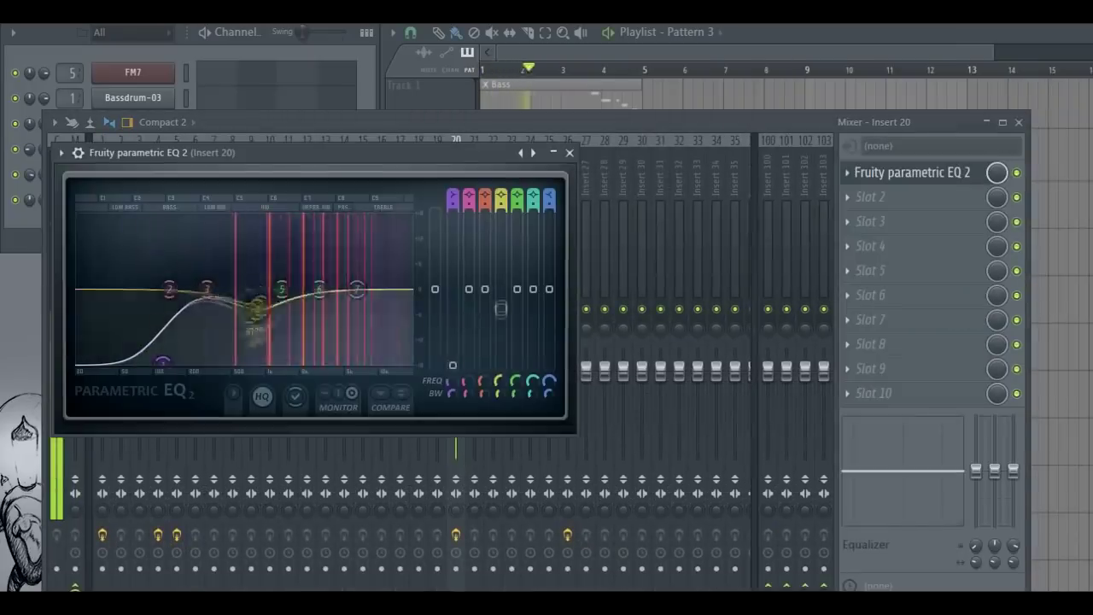
left_click(570, 152)
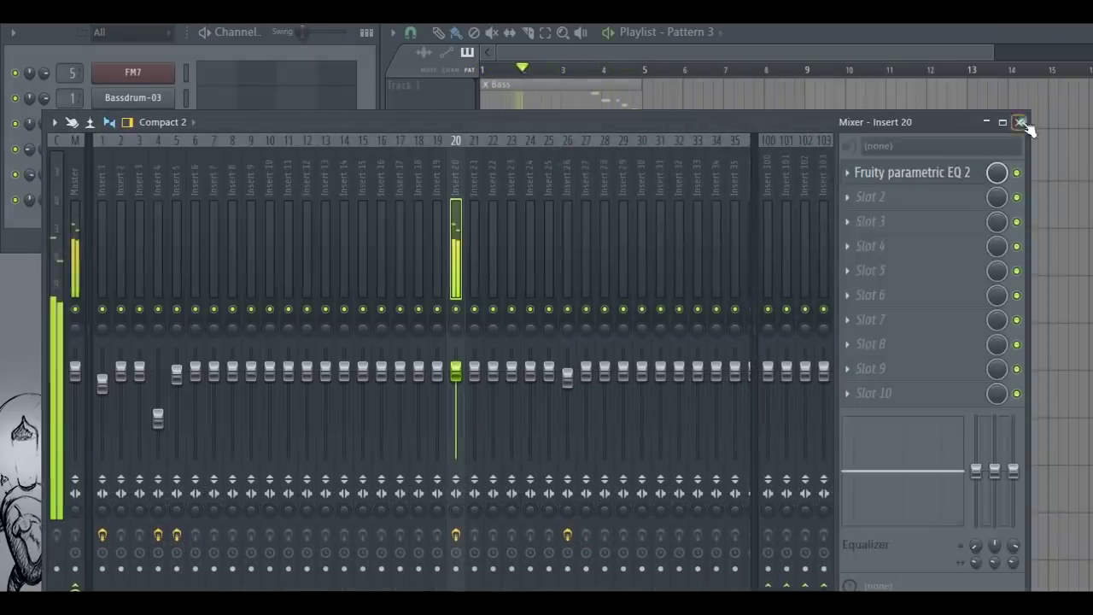
left_click(1022, 123)
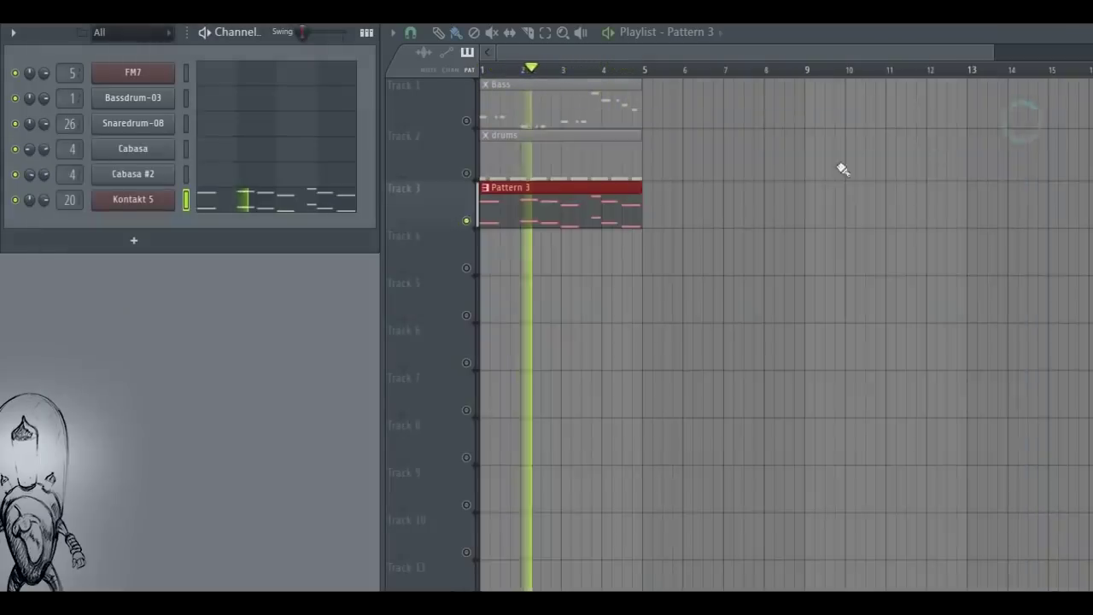
Unmute the drums and Bass tracks to play them with the bell, and rename Pattern 3 as Bell
left_click(613, 381)
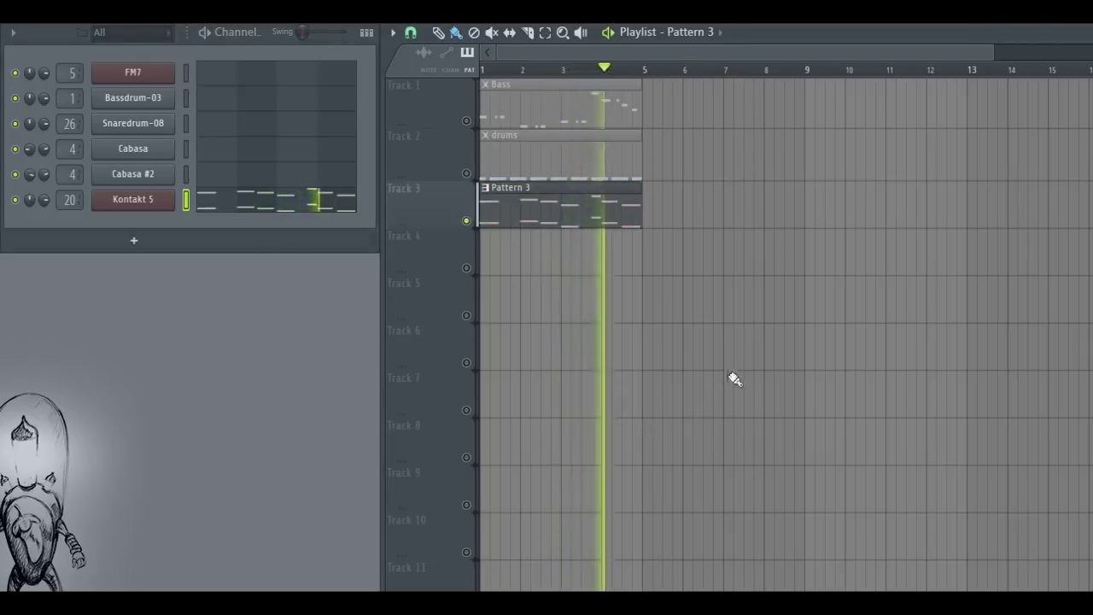
key("space")
left_click(466, 174)
left_click(466, 120)
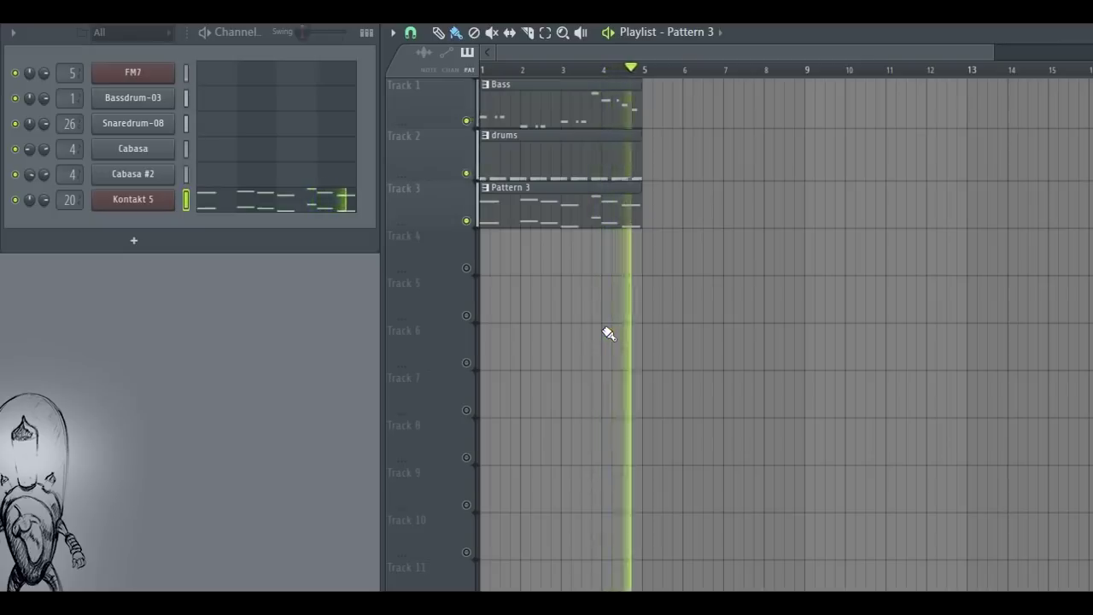
right_click(829, 15)
left_click(915, 80)
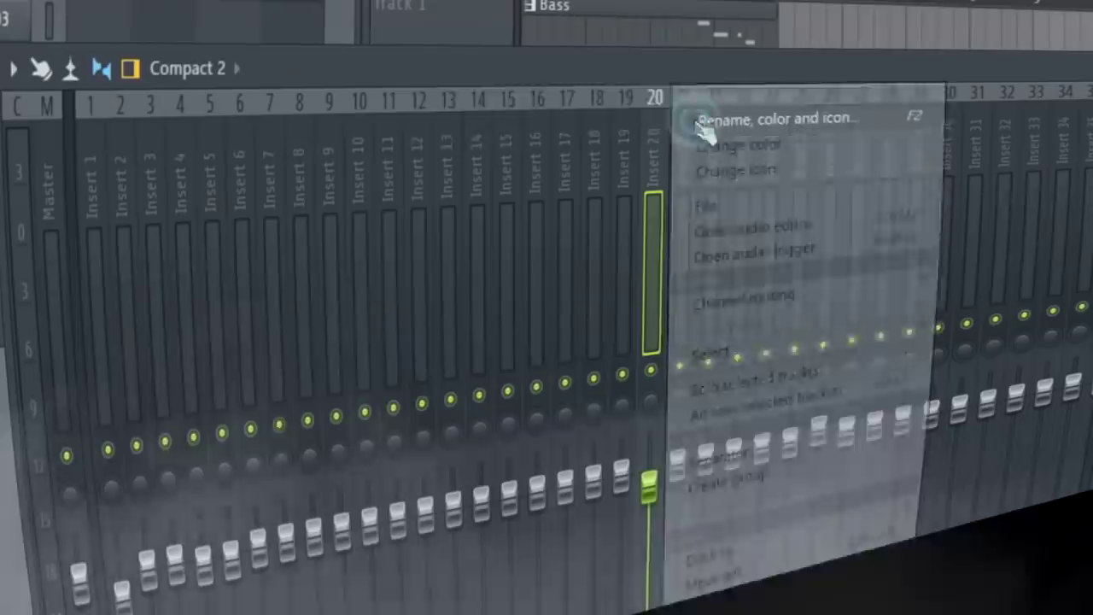
Rename mixer insert 20 as bell and insert 1 as kick
left_click(702, 119)
type("bell")
key("Return")
right_click(145, 128)
left_click(194, 213)
type("kick")
key("Return")
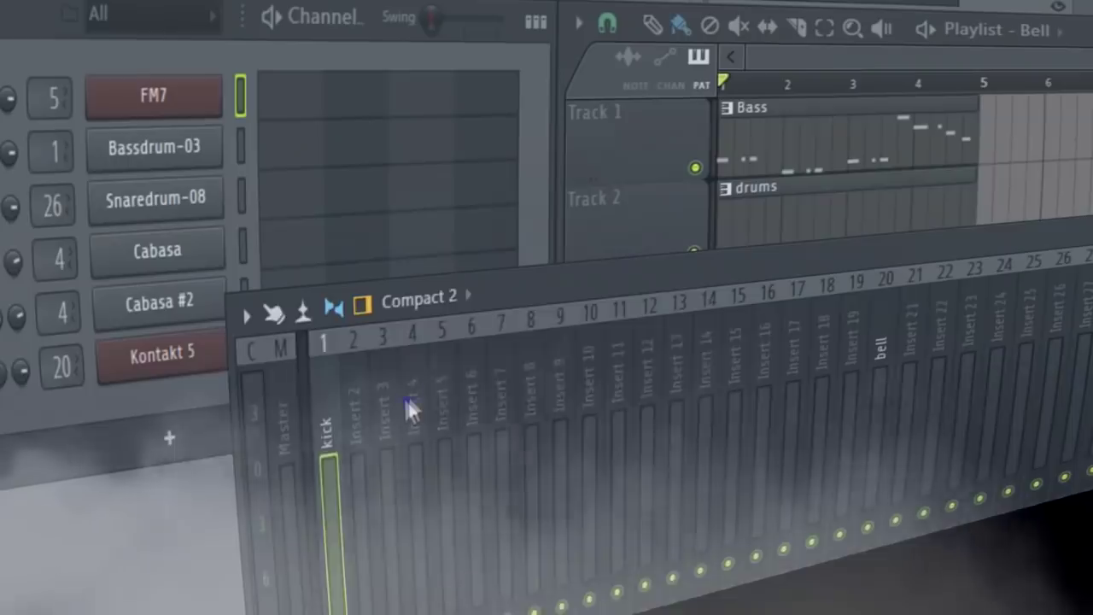
Rename mixer insert 4 as percussion and insert 26 as snare
right_click(410, 407)
left_click(490, 359)
type("percussion")
key("Return")
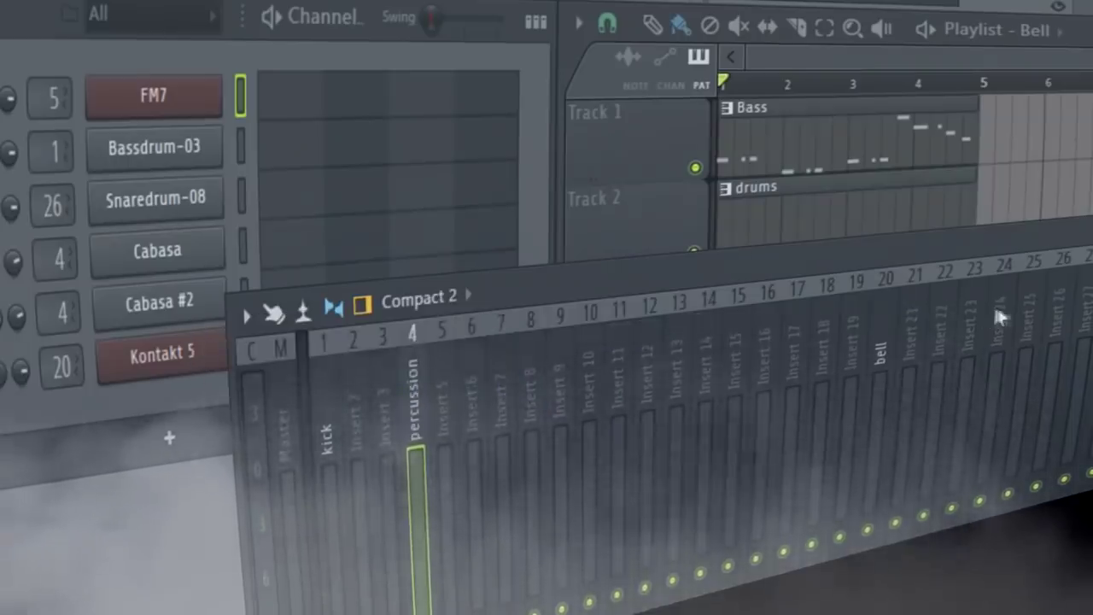
left_click(1068, 342)
key("F2")
type("snare")
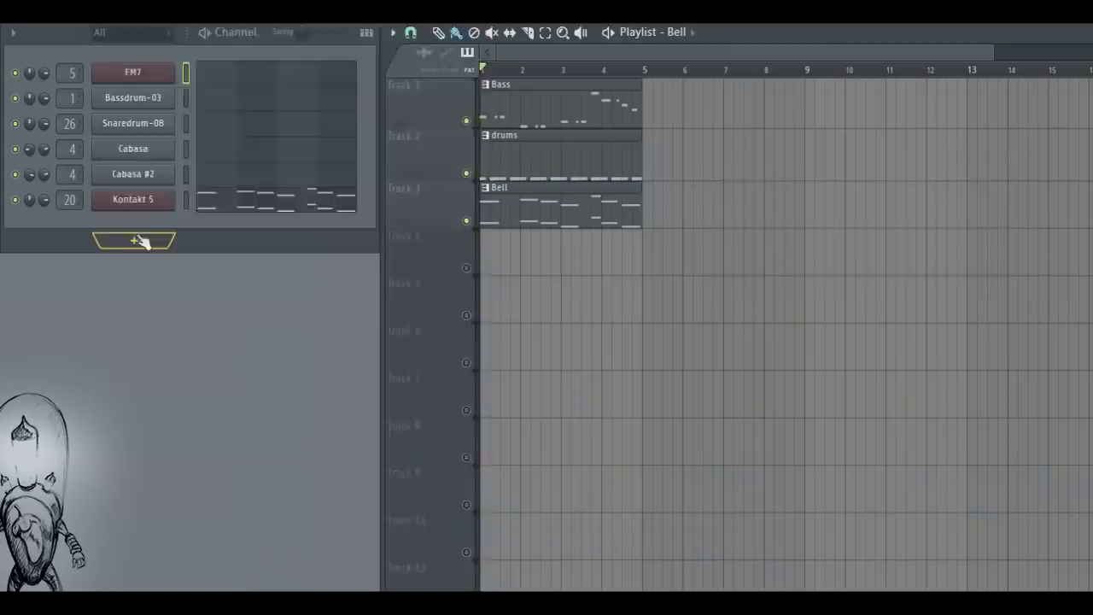
Add a second Kontakt 5 channel and load TACK PIANO.nki into it
left_click(139, 241)
left_click(205, 159)
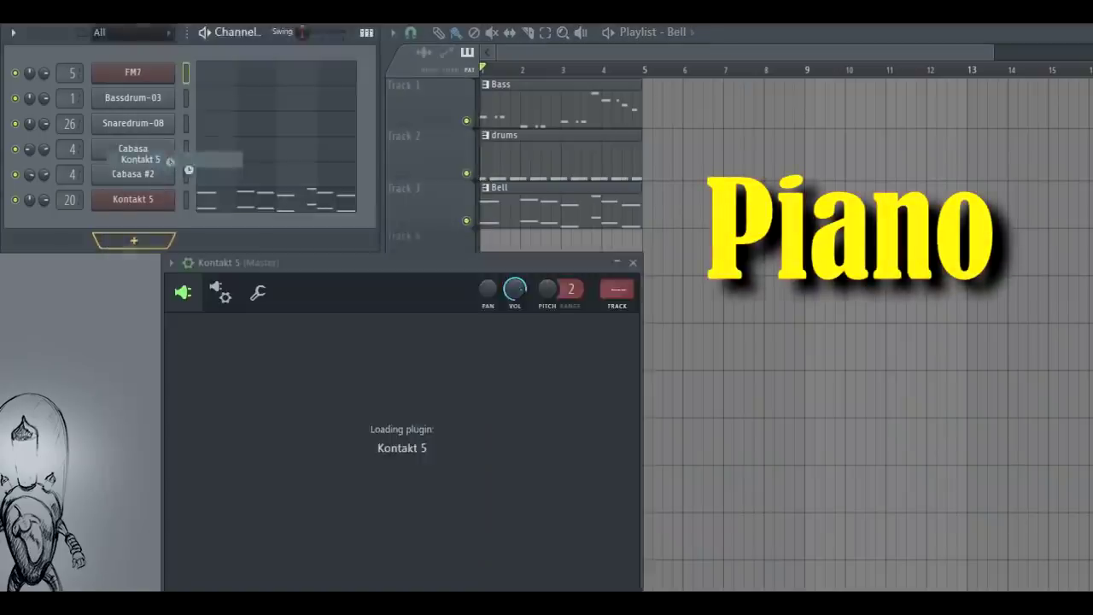
scroll(384, 233, "down", 3)
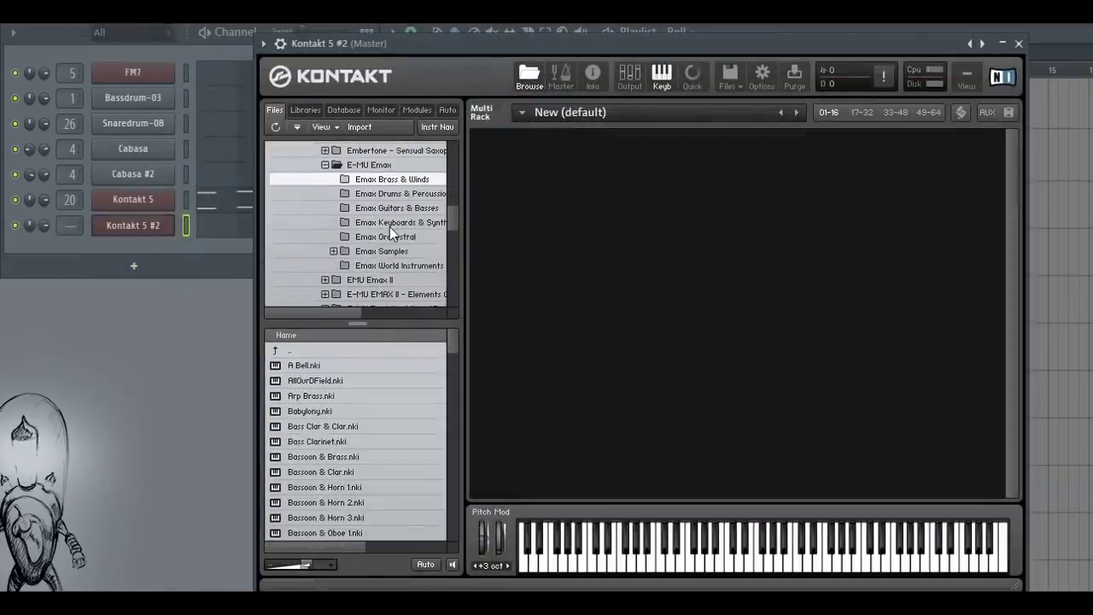
scroll(444, 280, "down", 10)
left_click_drag(453, 342, 470, 505)
double_click(344, 473)
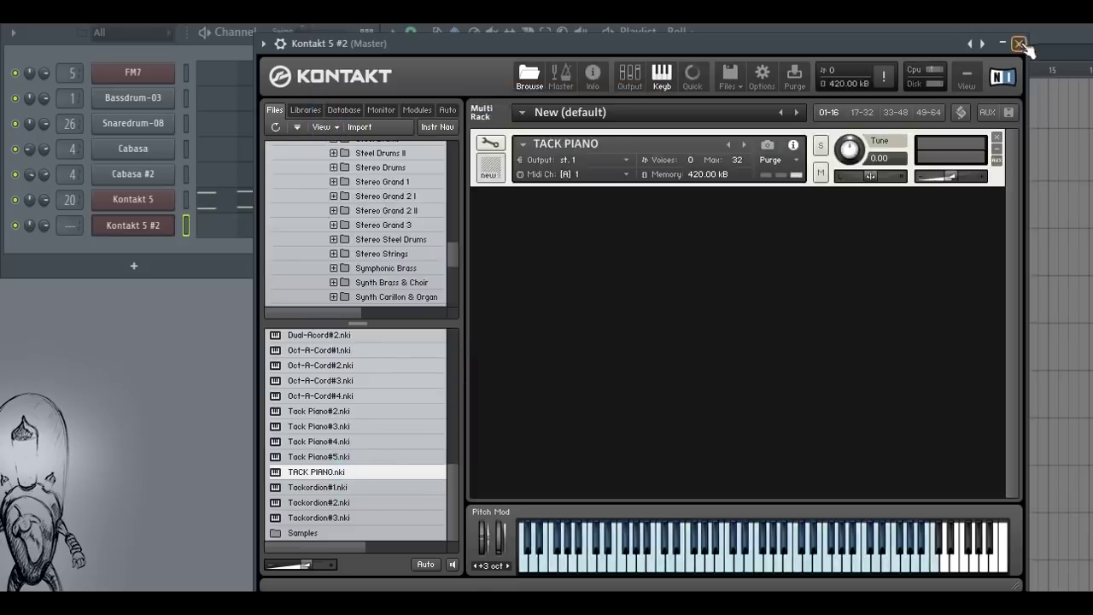
left_click(1019, 44)
Solo Track 4, extend its Pattern 4 clip to bar 5, and increase the track's height
right_click(469, 268)
left_click_drag(519, 252, 642, 252)
left_click_drag(414, 275, 415, 295)
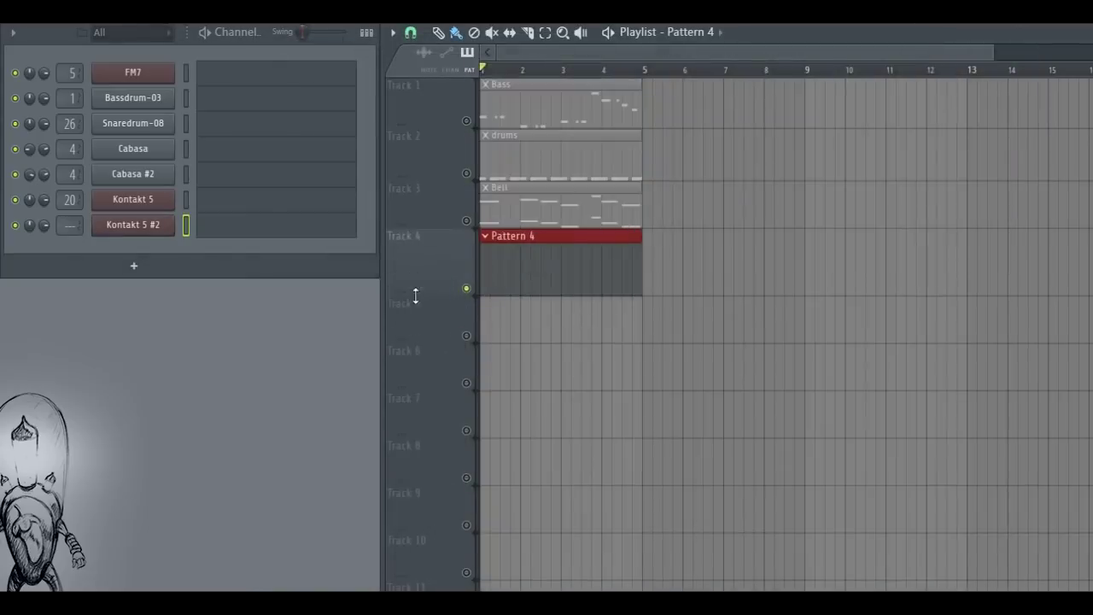
Copy the Kontakt 5 notes from the Bell pattern and paste them into Kontakt 5 #2 in Pattern 4
left_click(523, 212)
right_click(145, 200)
left_click(334, 218)
left_click(523, 239)
right_click(154, 226)
left_click(359, 257)
right_click(469, 289)
Raise the velocity of the upper-octave notes in the Kontakt 5 #2 piano roll to match the lower notes, and play the part
left_click(295, 229)
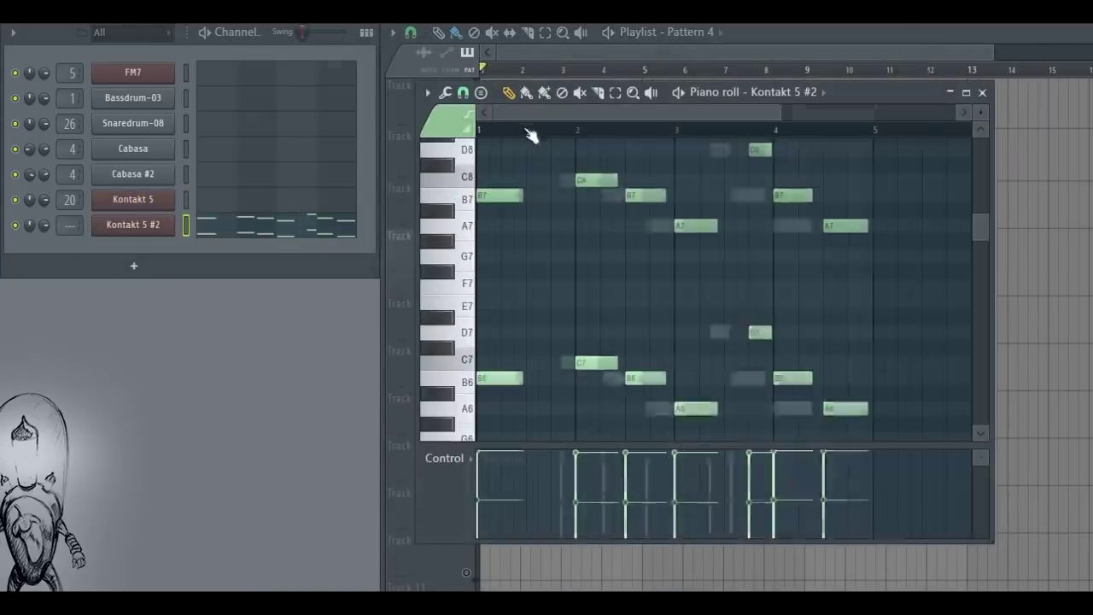
left_click(971, 92)
scroll(768, 205, "up", 2)
left_click_drag(77, 145, 727, 272)
scroll(299, 228, "down", 2)
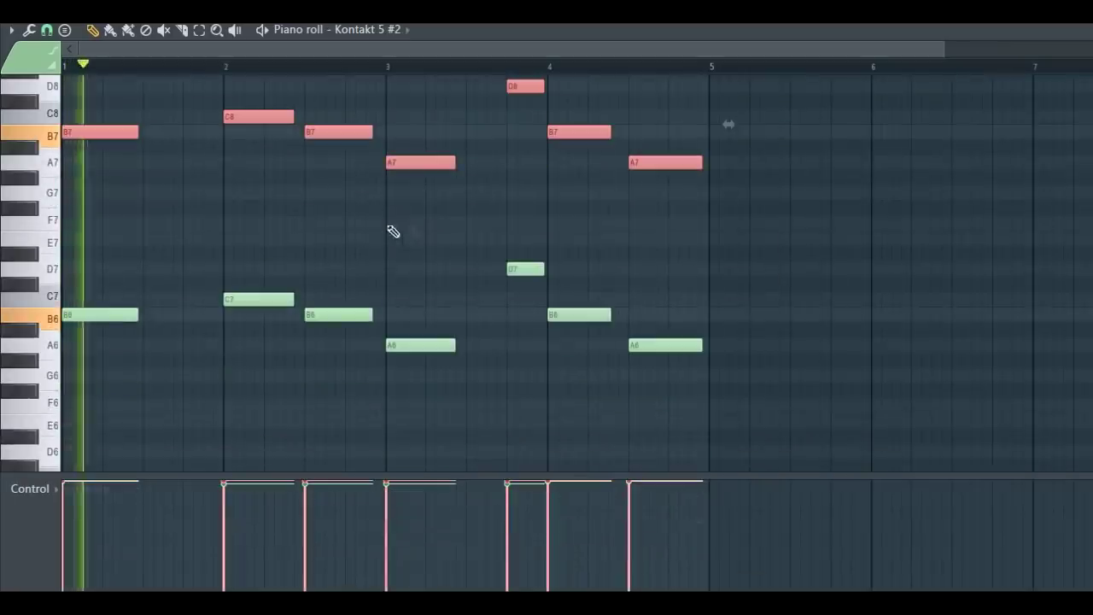
scroll(406, 231, "up", 1)
scroll(384, 76, "down", 2)
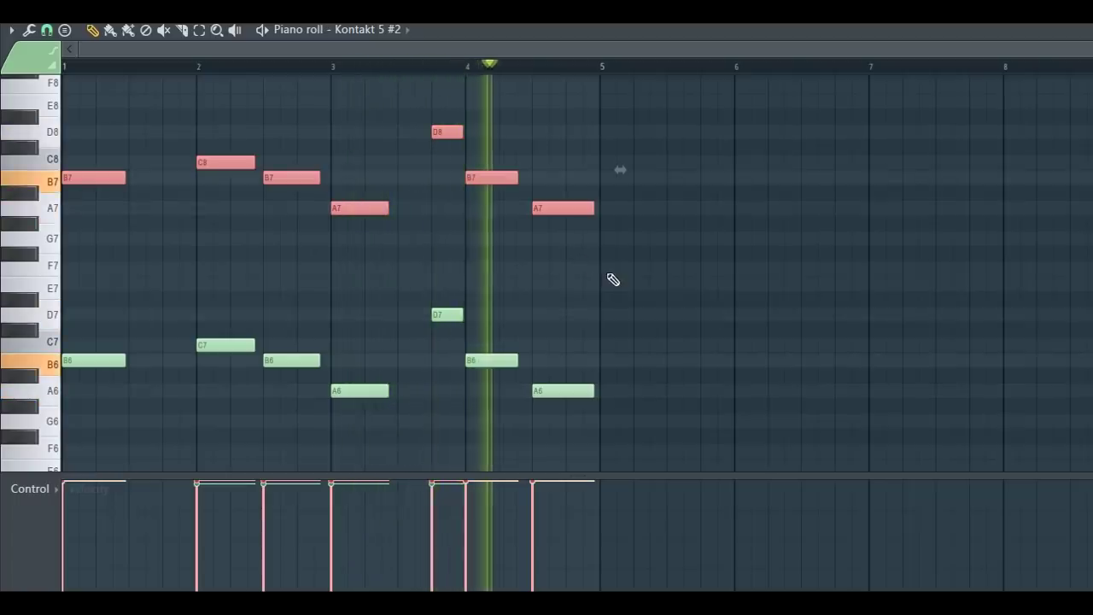
key("space")
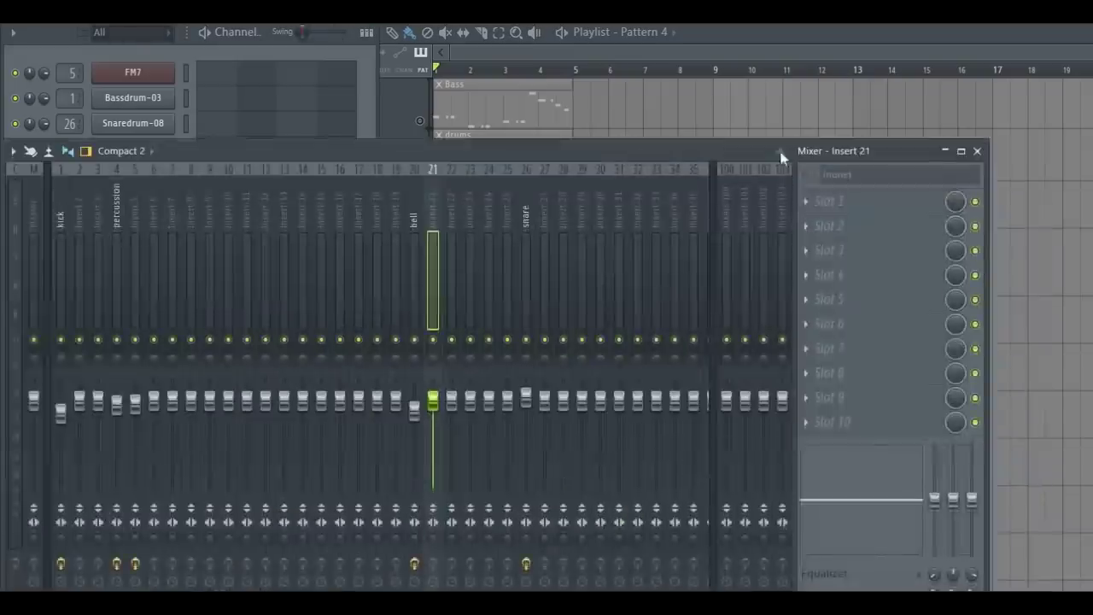
Load Fruity Stereo Enhancer, Fruity parametric EQ 2 and Fruity Reeverb 2 on the first three slots of mixer insert 21
left_click(880, 117)
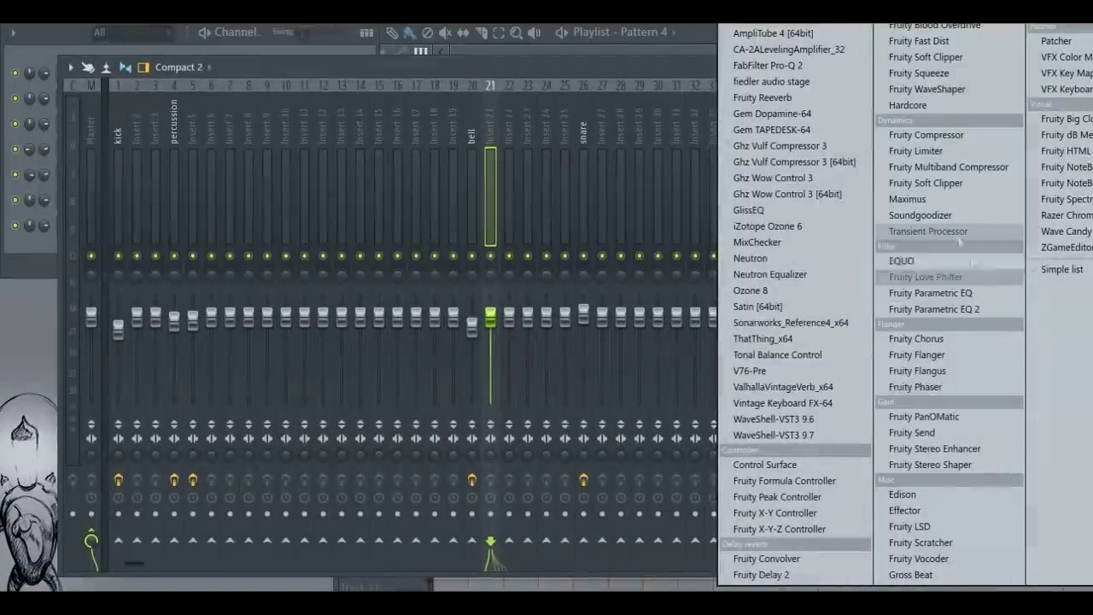
left_click(939, 448)
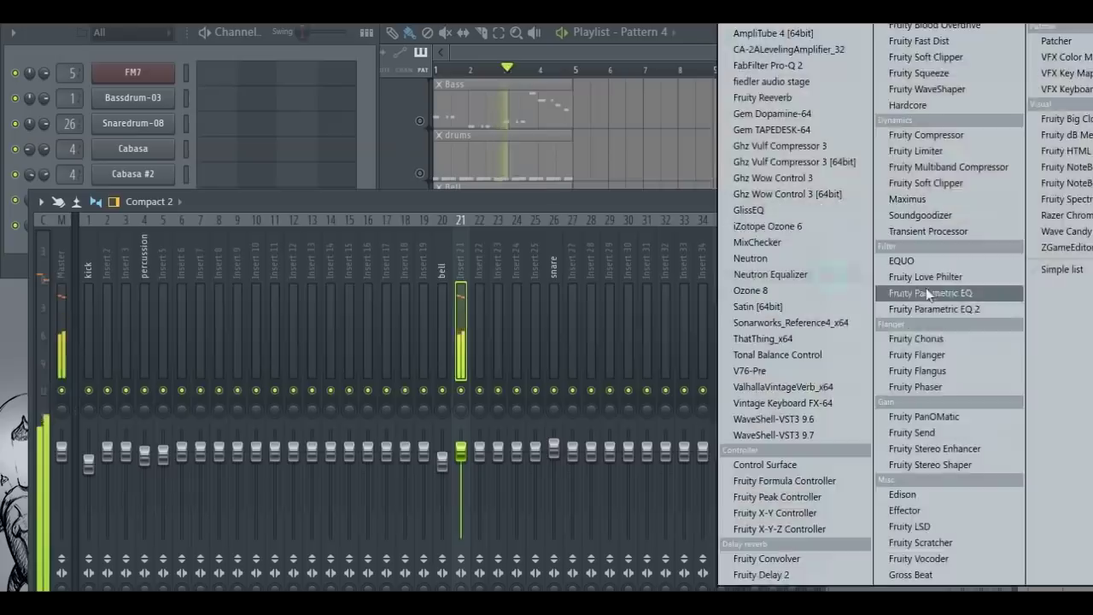
left_click(927, 288)
left_click(636, 219)
left_click(856, 302)
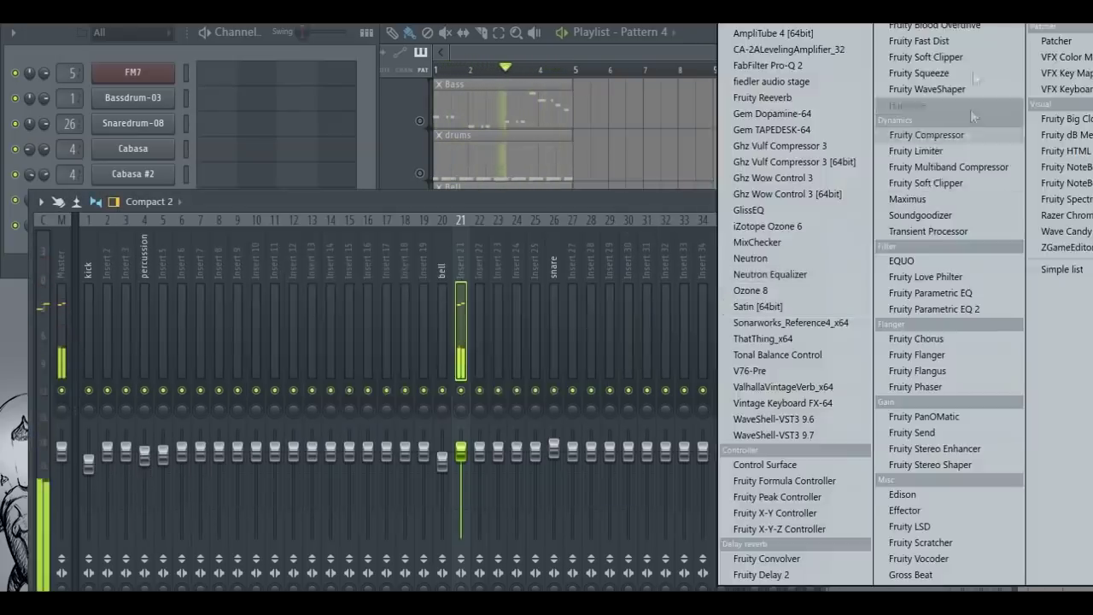
left_click(768, 596)
Adjust the size, wet and dry levels of Fruity Reeverb 2, lower the insert 21 fader slightly, and close the mixer
left_click_drag(352, 320, 352, 307)
left_click_drag(531, 299, 531, 286)
left_click_drag(478, 273, 478, 277)
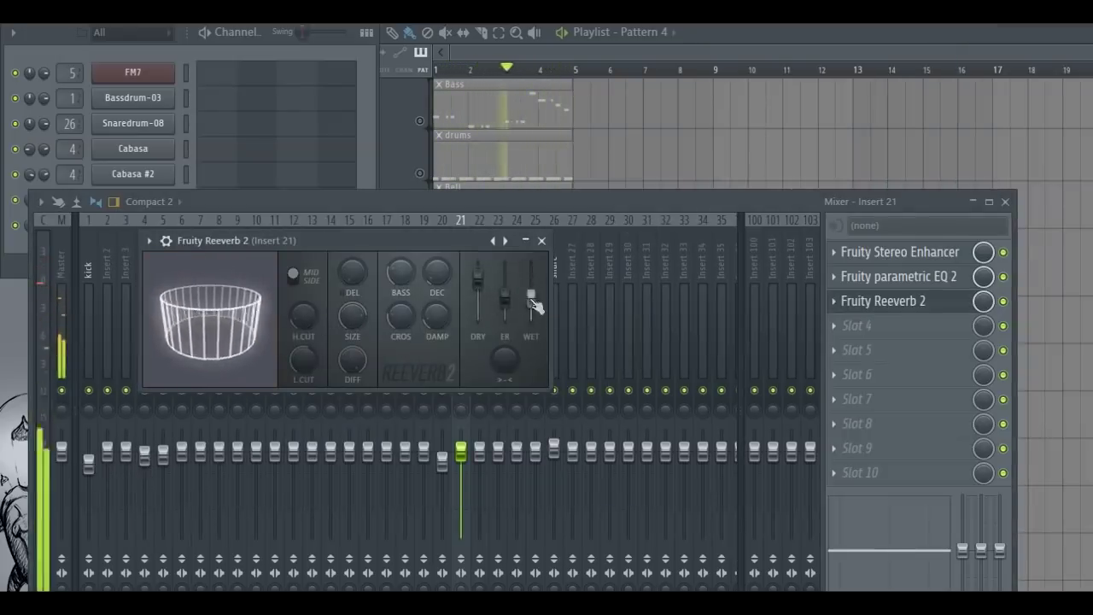
left_click(542, 240)
left_click_drag(644, 208, 680, 228)
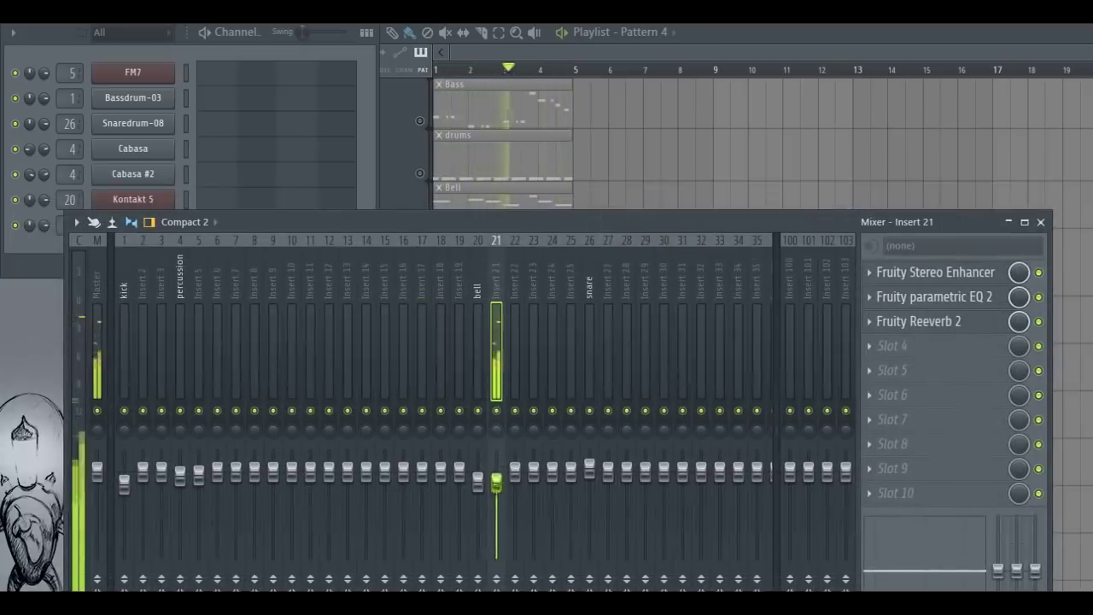
key("F9")
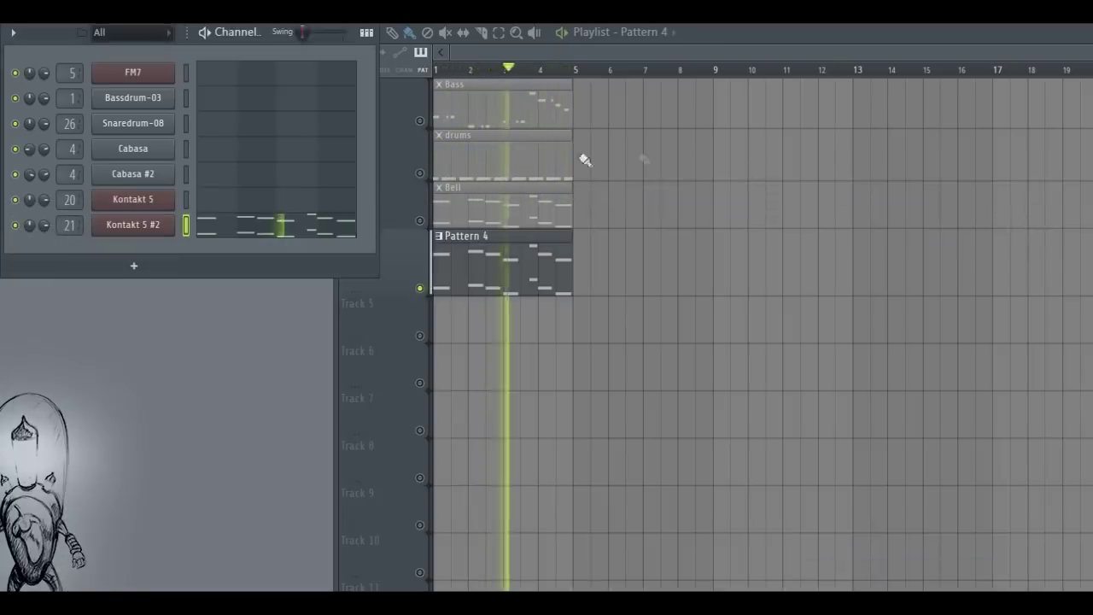
Unmute the Bell track to hear it together with Pattern 4, and slightly increase the height of Track 4
key("space")
left_click(432, 225)
left_click_drag(336, 130, 390, 145)
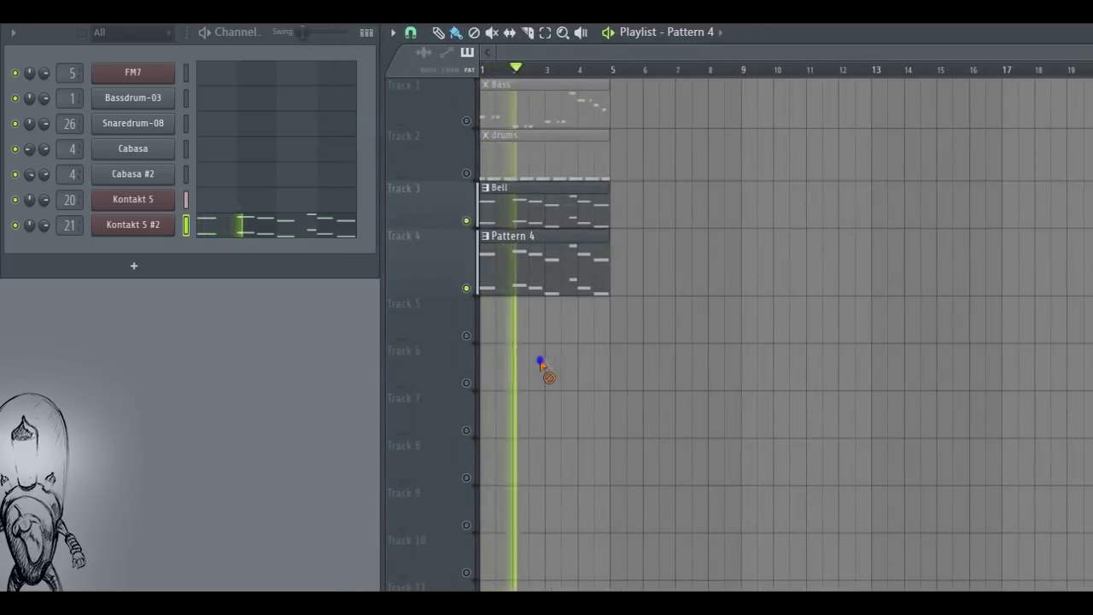
left_click_drag(425, 293, 422, 296)
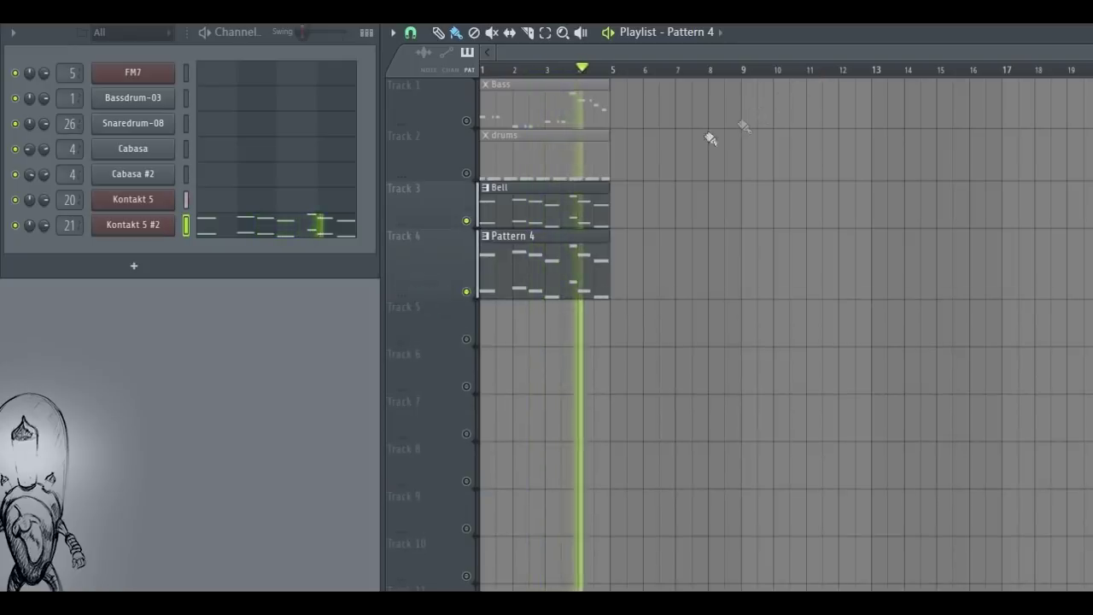
Re-enable all muted playlist tracks and play the bass, drums, bell and Pattern 4 together
right_click(468, 174)
right_click(468, 175)
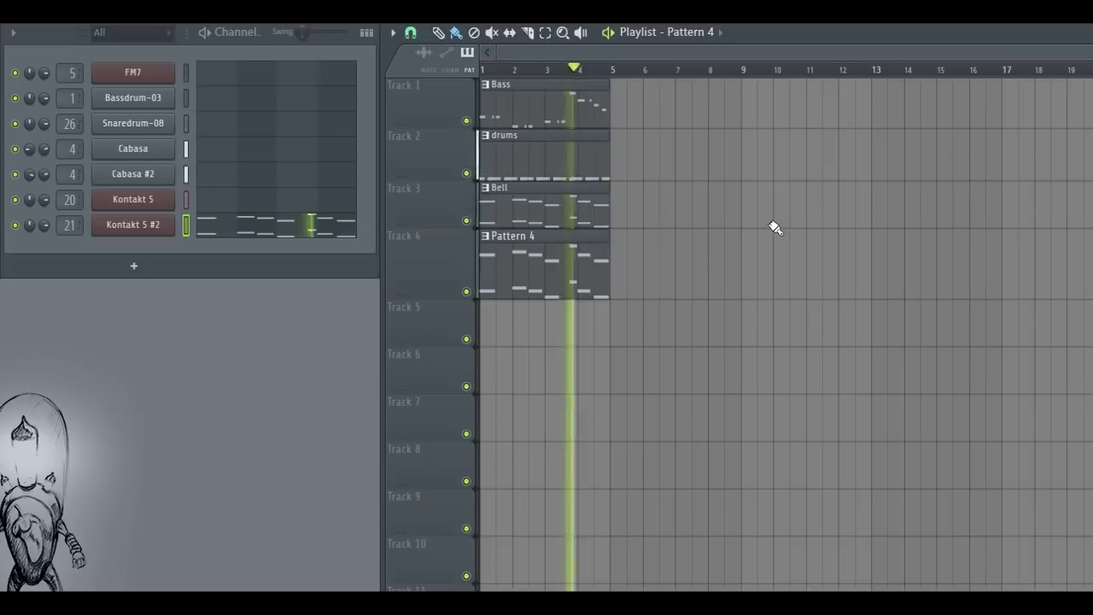
key("space")
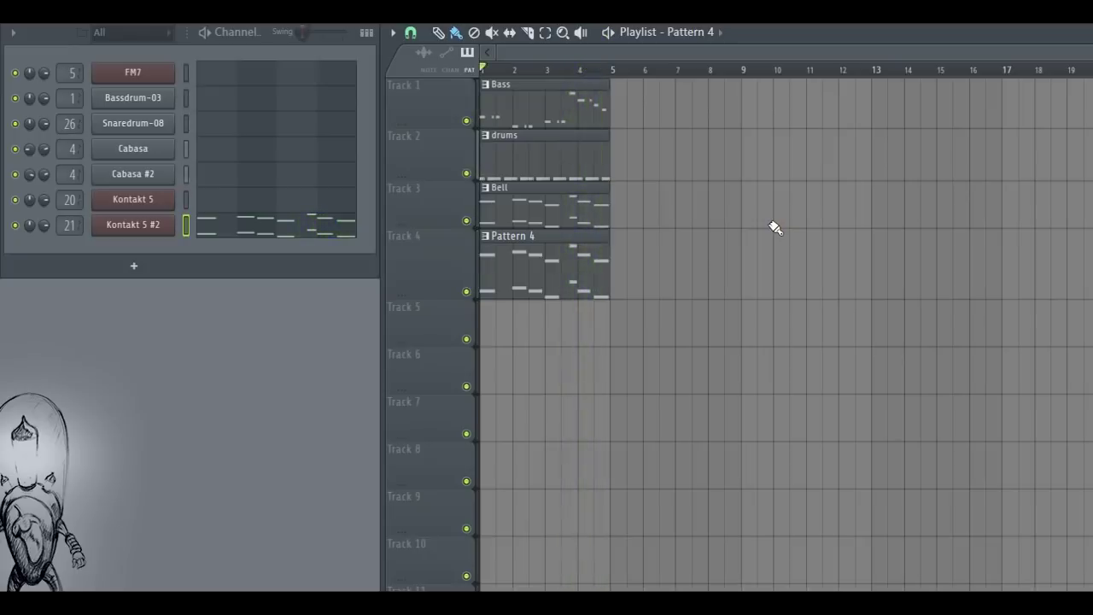
Rename Pattern 4 as piano
left_click(836, 29)
left_click(939, 78)
type("piano")
key("Return")
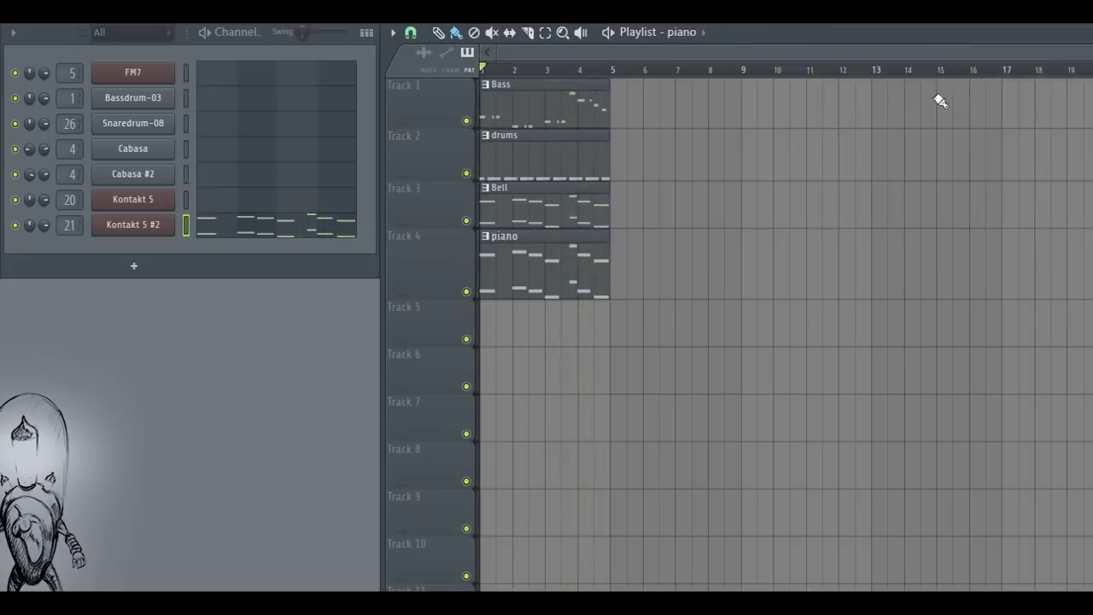
Rename mixer insert 21 as piano and close the mixer
left_click(903, 17)
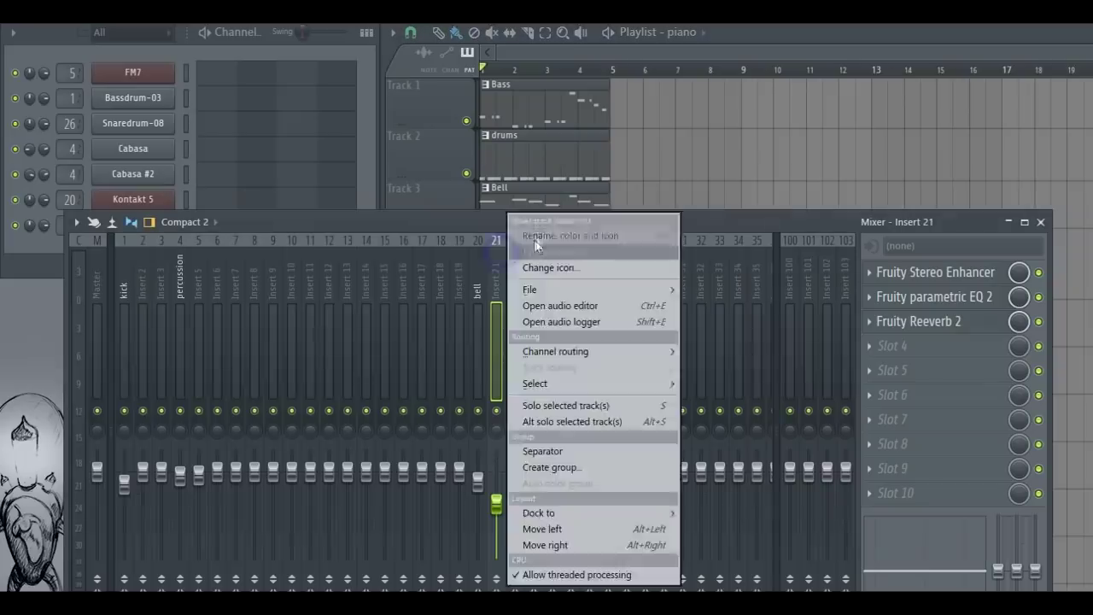
left_click(534, 239)
type("piano")
key("Return")
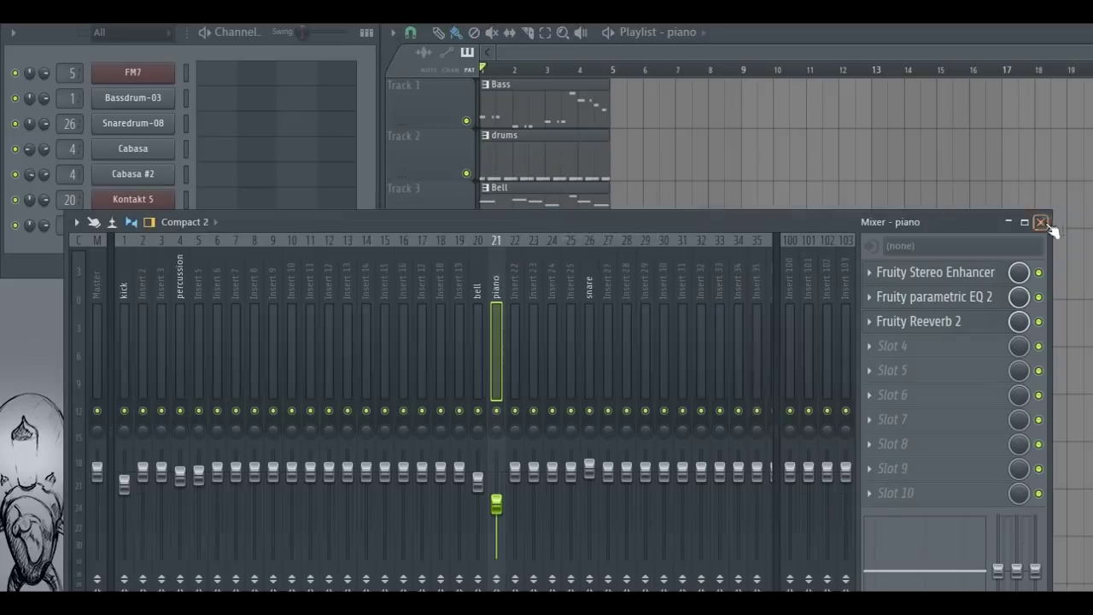
left_click(1039, 220)
Add a PPG Wave 3.V channel, load the FatPad program from a PPG Wave 2.V Library bank, and audition it
left_click(136, 267)
left_click(155, 333)
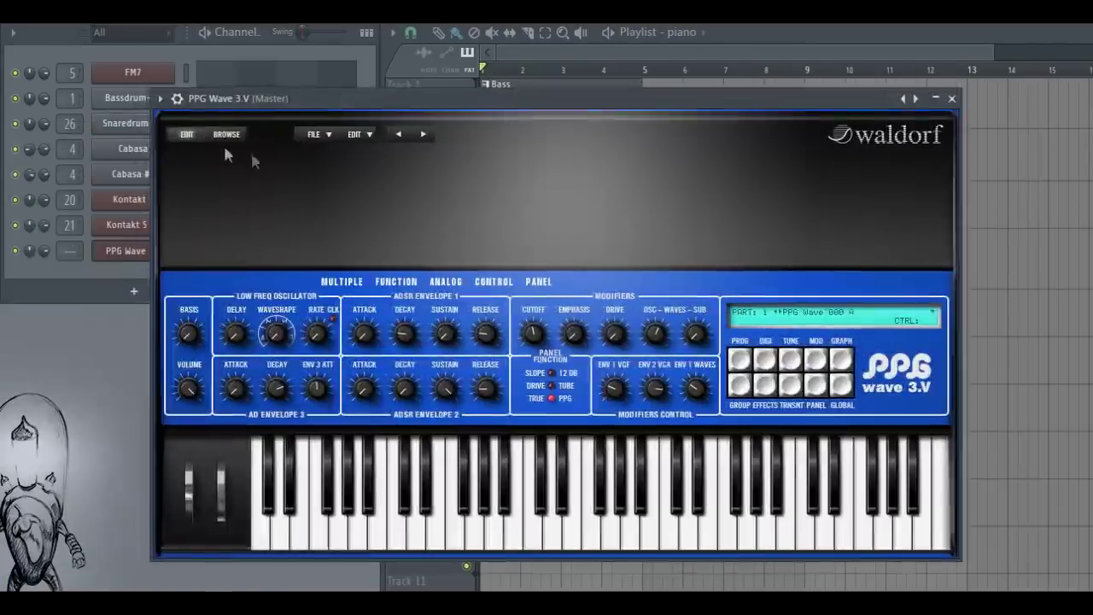
left_click(226, 134)
left_click(608, 178)
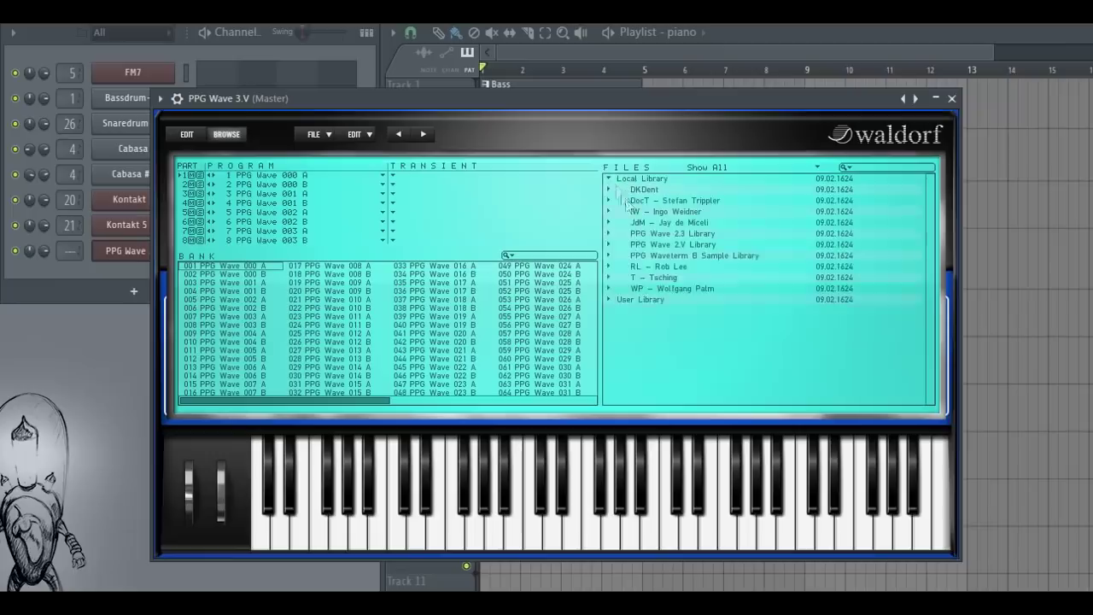
left_click(609, 244)
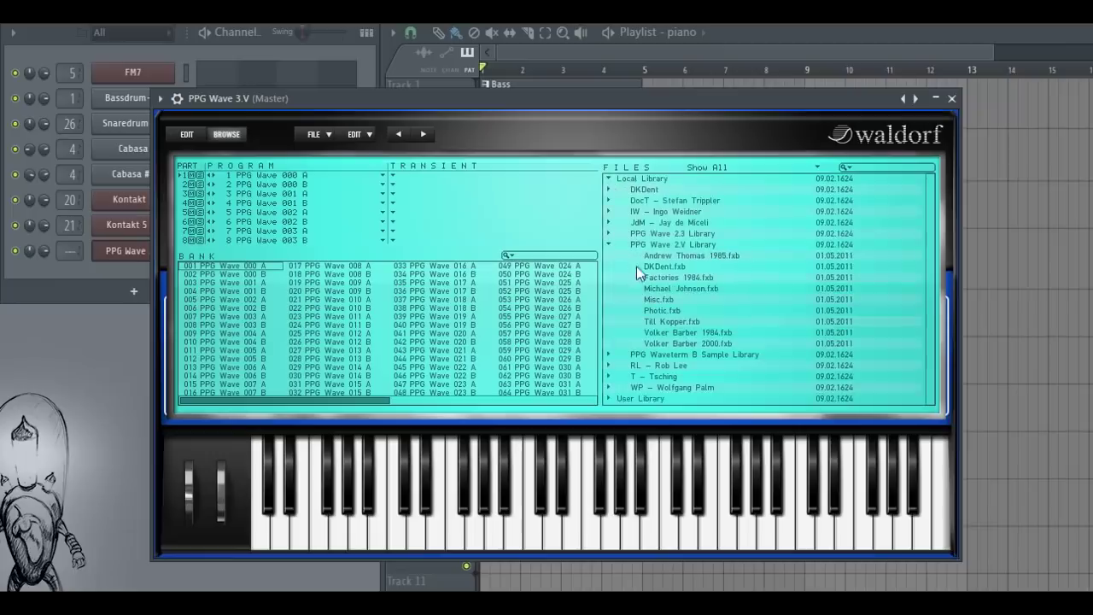
left_click(642, 309)
double_click(208, 274)
left_click(186, 134)
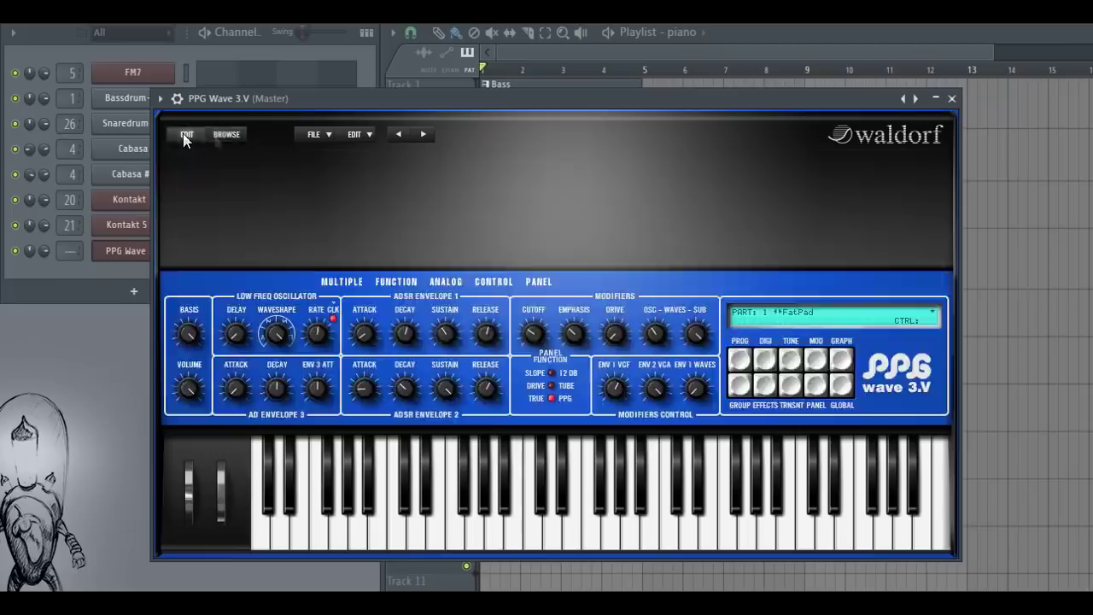
left_click(227, 134)
left_click(186, 134)
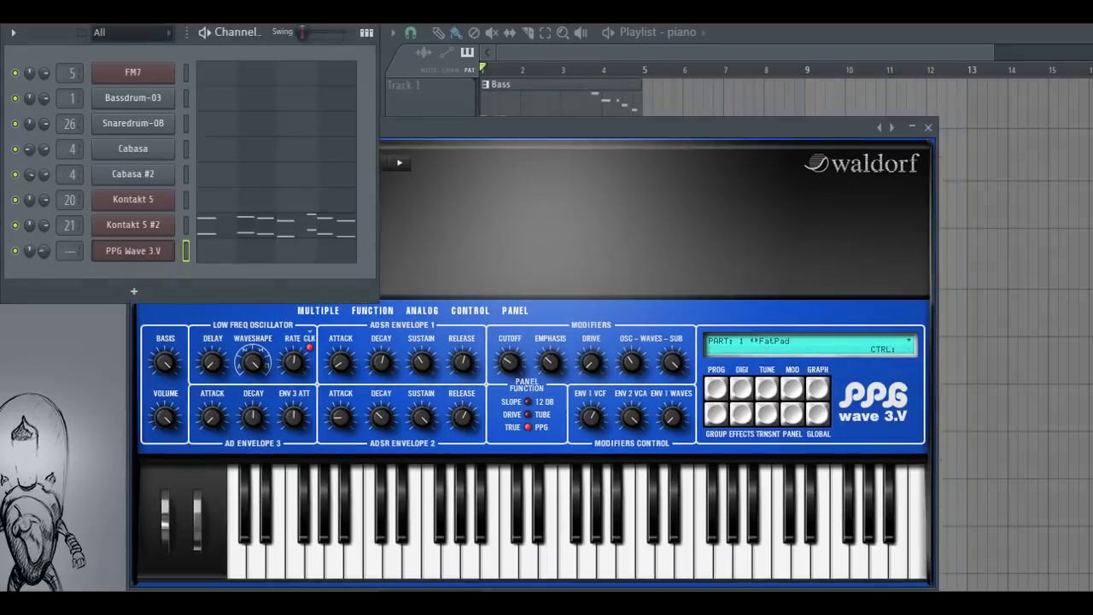
left_click(362, 500)
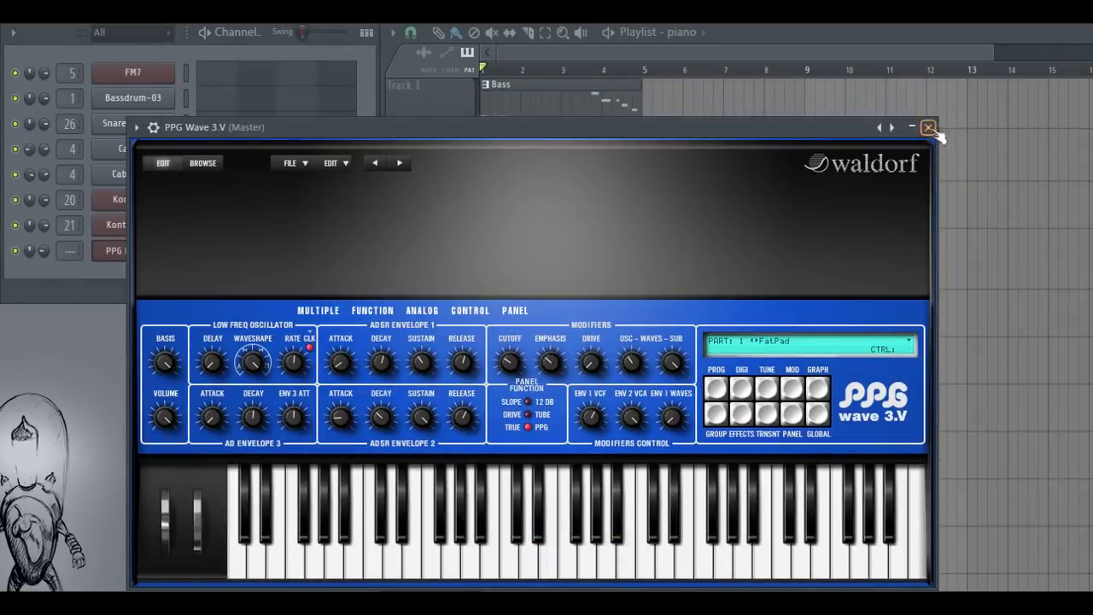
left_click(929, 127)
Draw four bars of sustained chords in the PPG Wave 3.V piano roll, opening with B4 and E5 and reaching up to C6
key("F7")
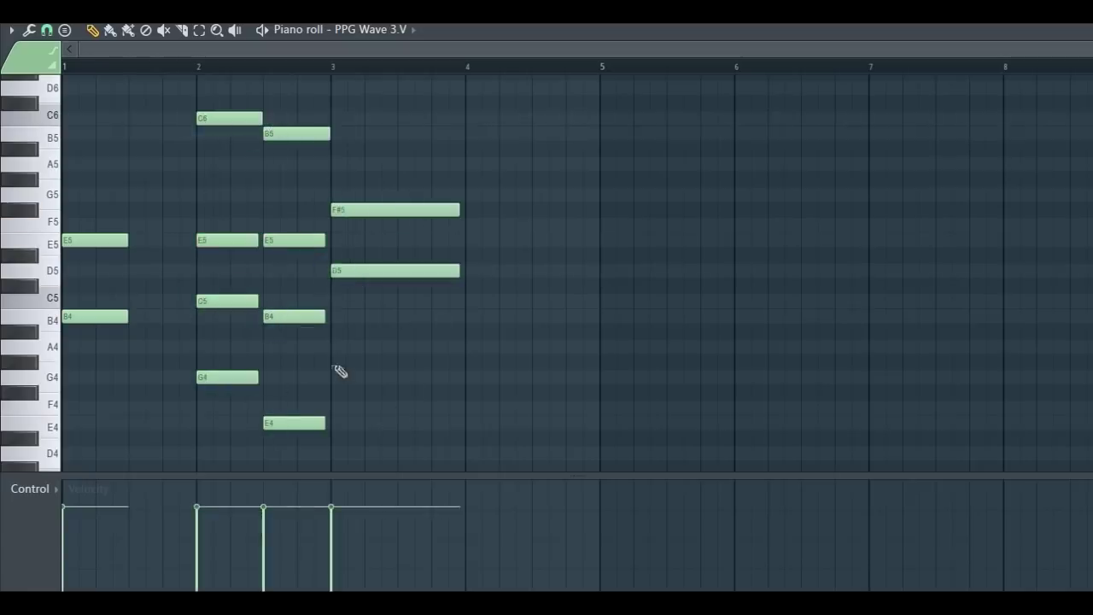
left_click_drag(373, 459, 355, 459)
left_click(547, 164)
left_click(475, 271)
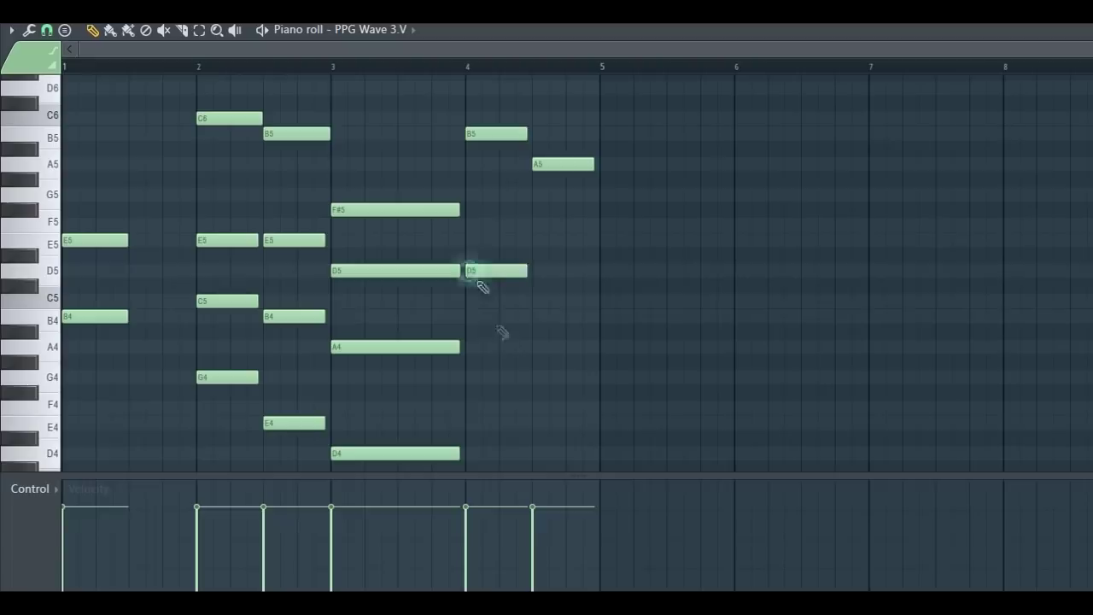
key("F7")
Separate the PPG Wave 3.V notes into Pattern 5, place it at bar 1 of Track 5, and adjust the heights of Tracks 4 and 5
right_click(97, 243)
left_click(343, 271)
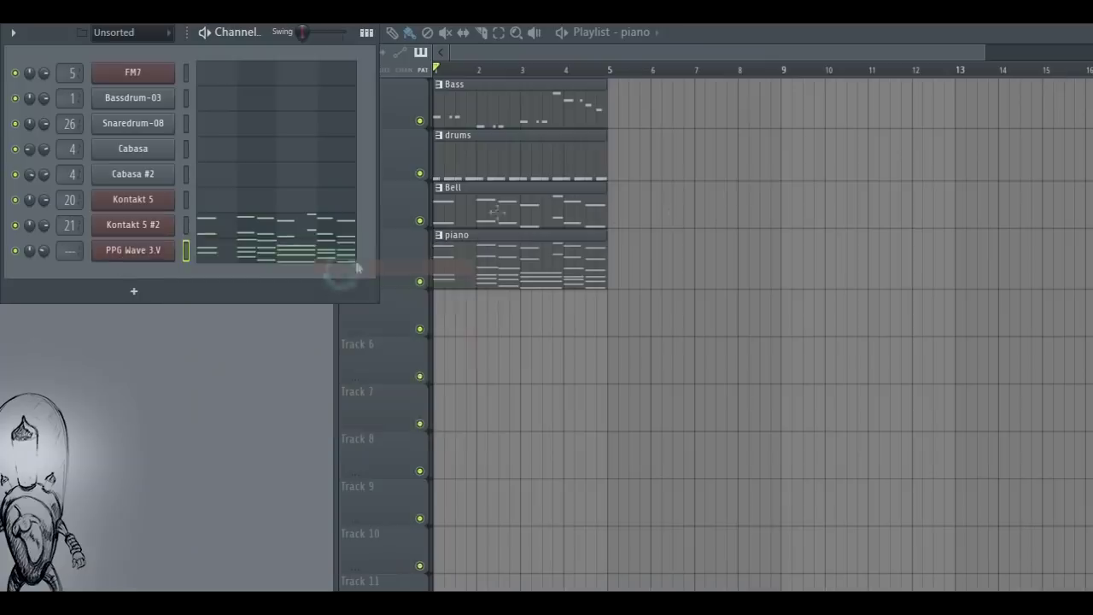
left_click_drag(379, 282, 331, 281)
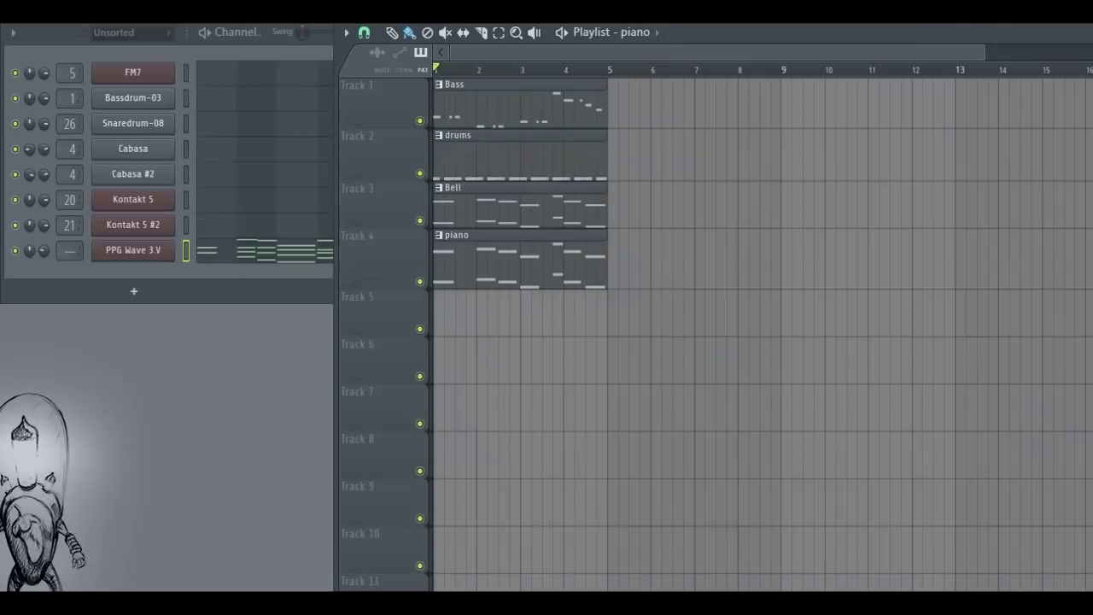
left_click(465, 323)
left_click_drag(382, 288, 383, 277)
left_click_drag(381, 327, 381, 335)
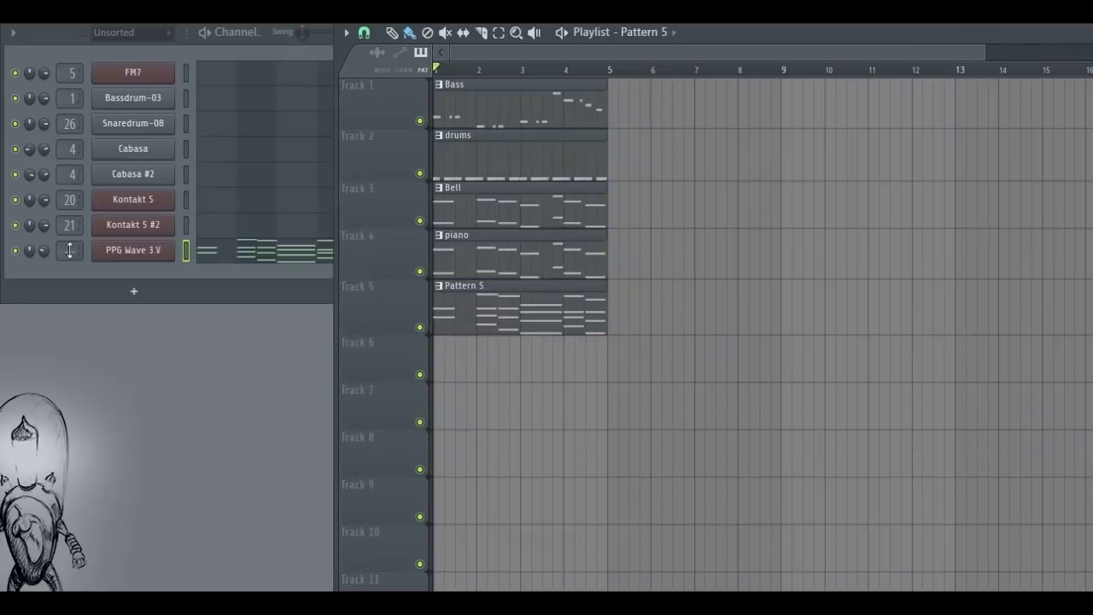
Route the PPG Wave 3.V channel to mixer insert 9 and solo Track 5
left_click_drag(71, 251, 71, 227)
right_click(420, 328)
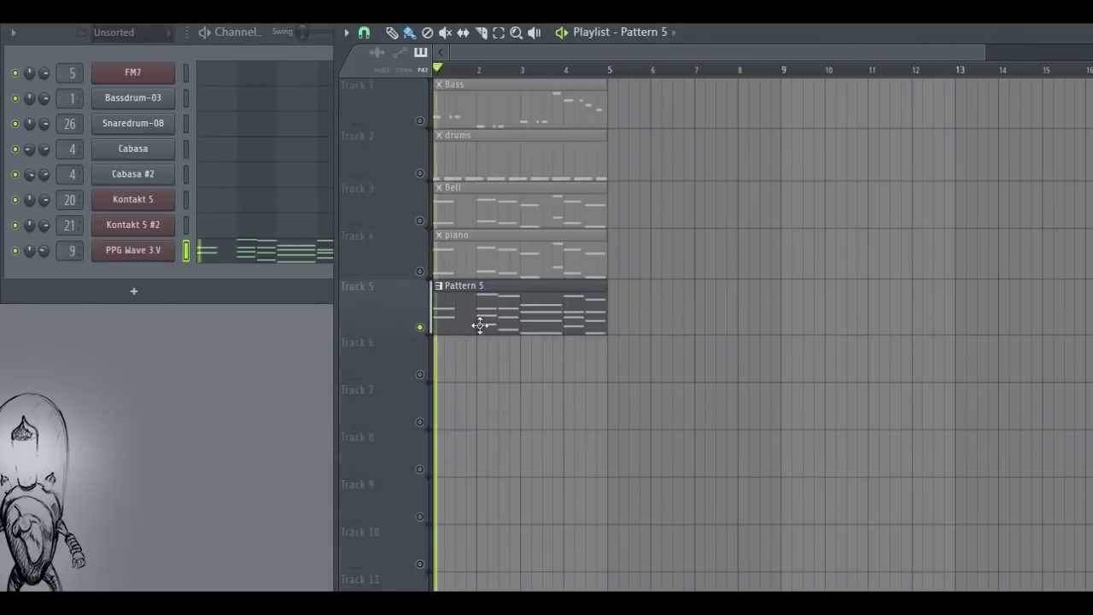
Open the PPG Wave 3.V synth during playback and set the ADSR Envelope 2 release to about 23
left_click(134, 250)
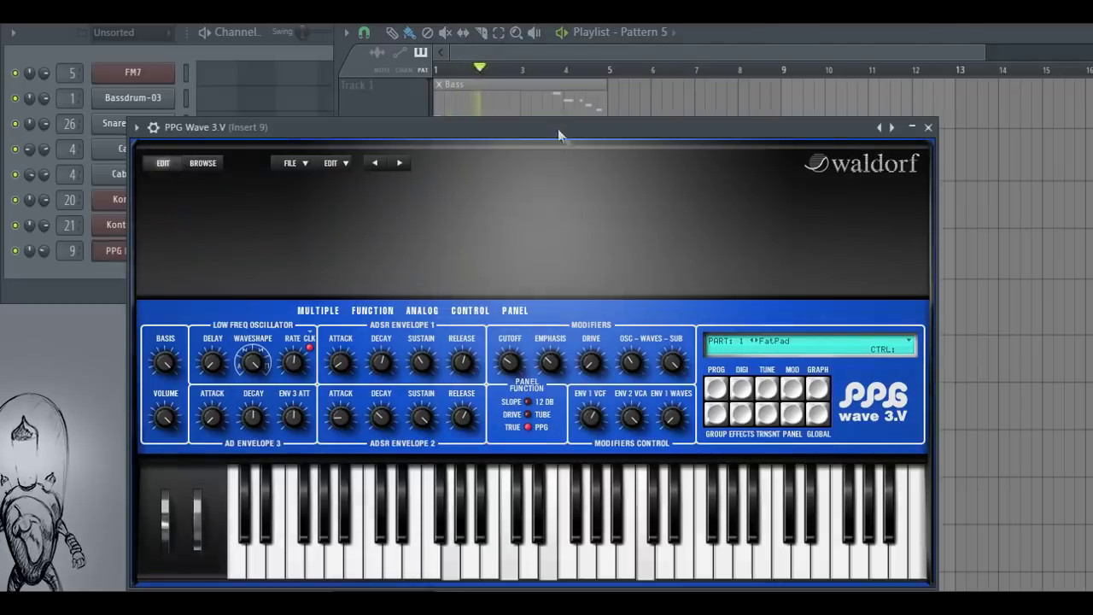
left_click_drag(557, 129, 530, 113)
mouse_move(445, 408)
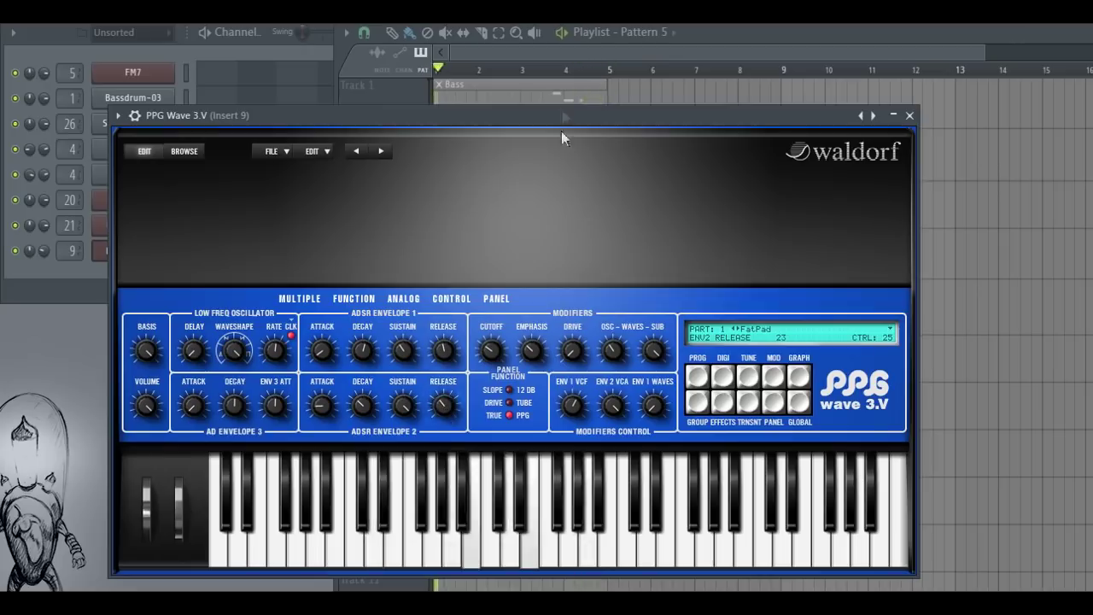
left_click_drag(562, 108, 543, 105)
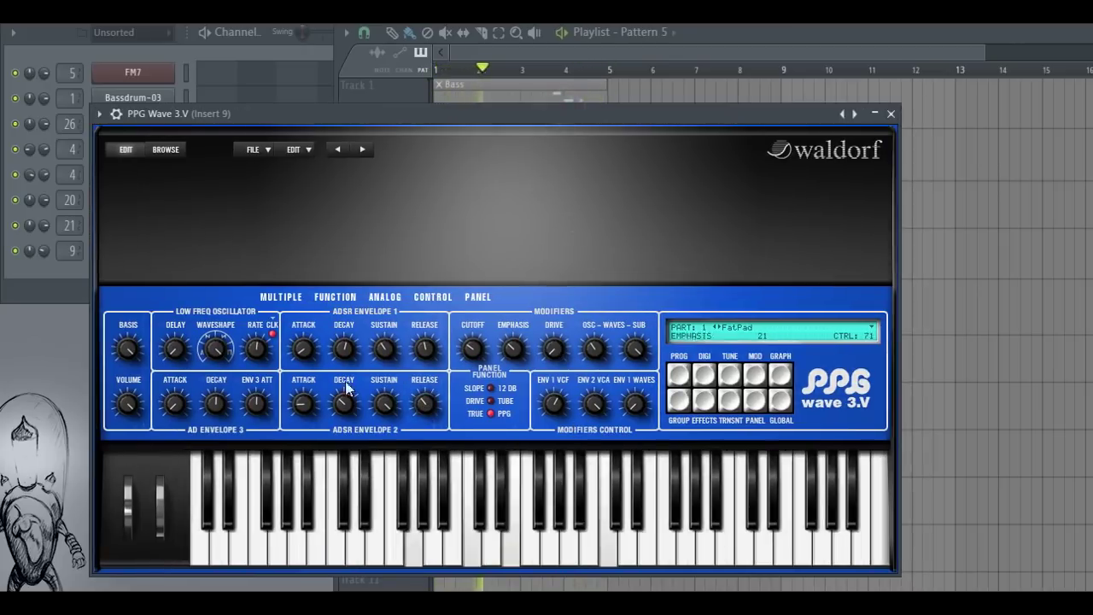
left_click_drag(429, 414, 430, 404)
Adjust the FatPad modifiers to a drive of 25 and a cutoff of 19
mouse_move(574, 365)
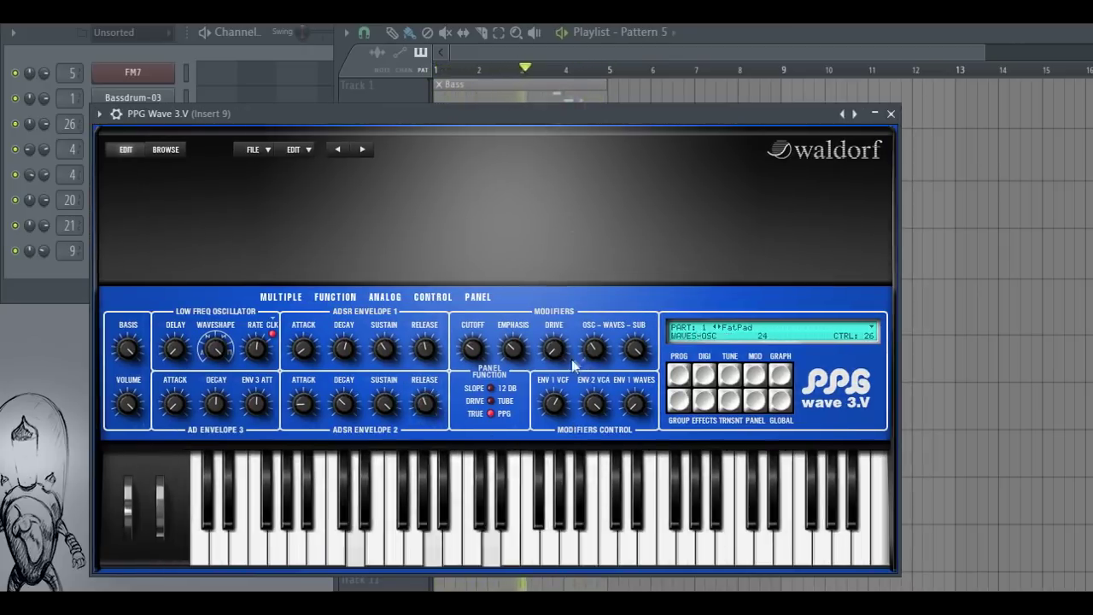
left_click_drag(562, 317, 562, 301)
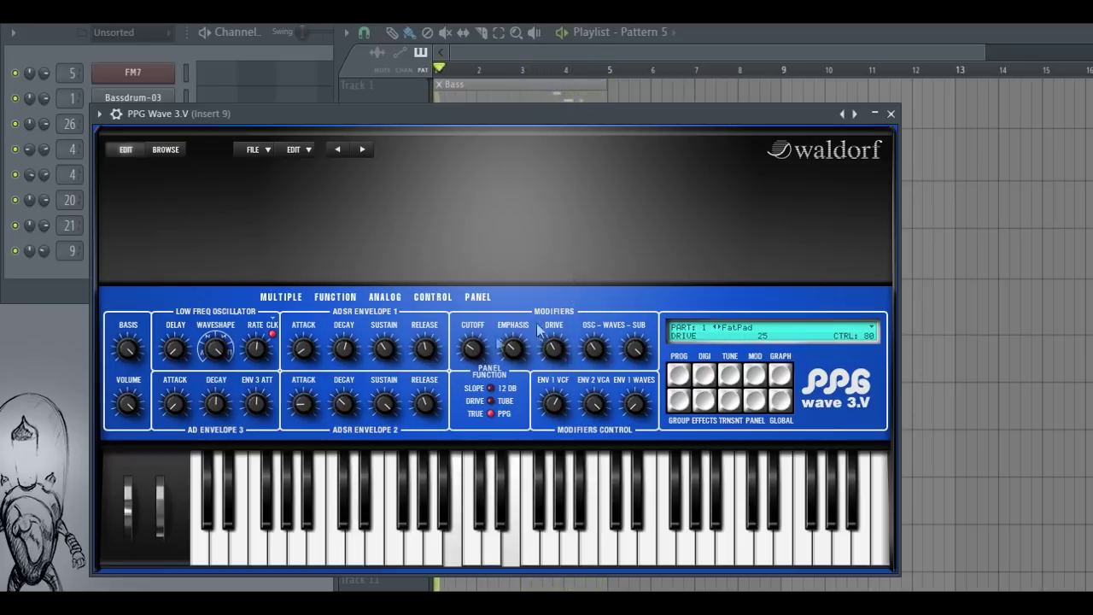
mouse_move(477, 347)
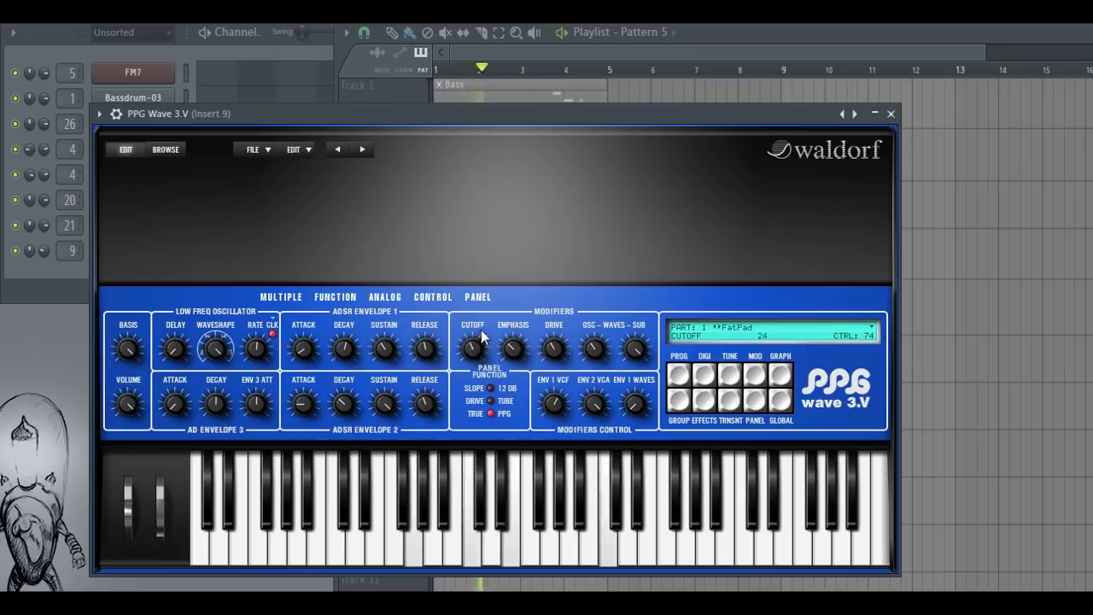
left_click_drag(483, 340, 484, 351)
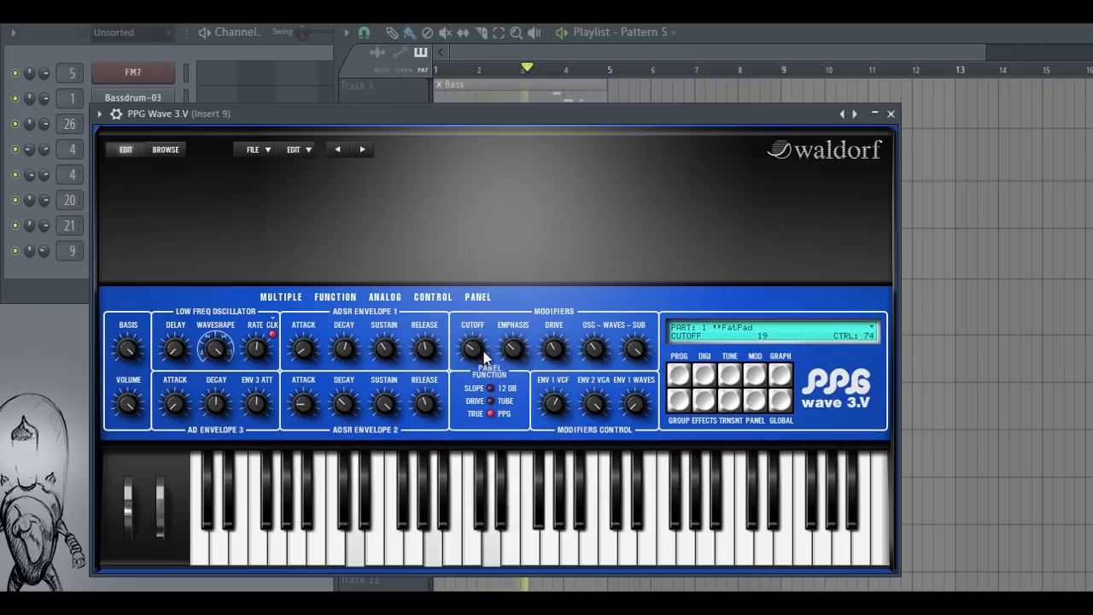
Set the phaser mix to 25.0% in the PPG Wave 3.V effects and close the synth
left_click(703, 401)
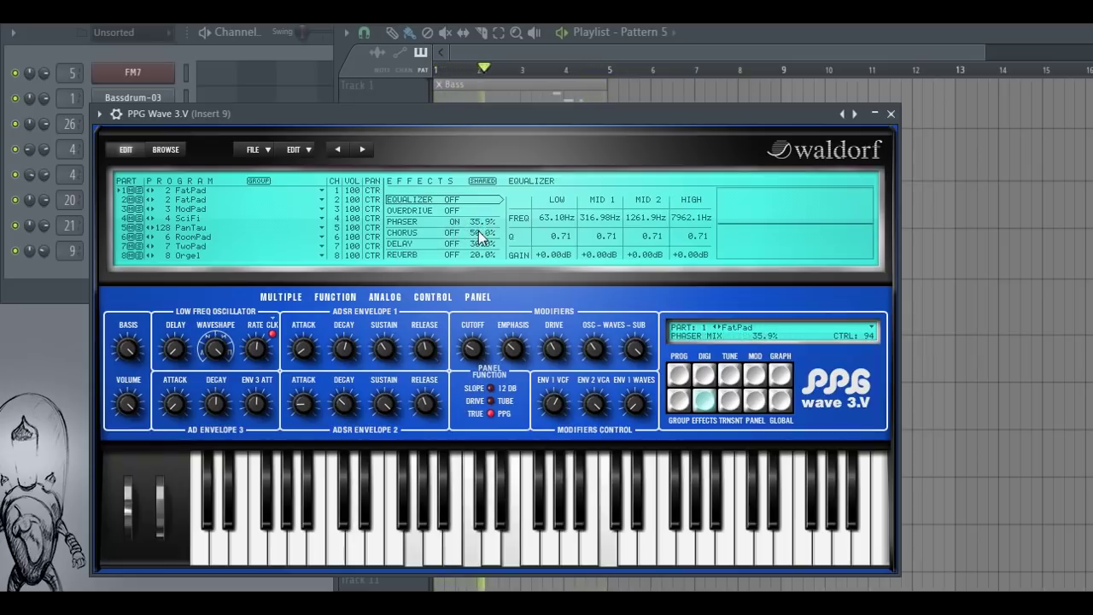
mouse_move(483, 246)
left_mouse_down()
mouse_move(479, 275)
mouse_move(482, 254)
left_mouse_up()
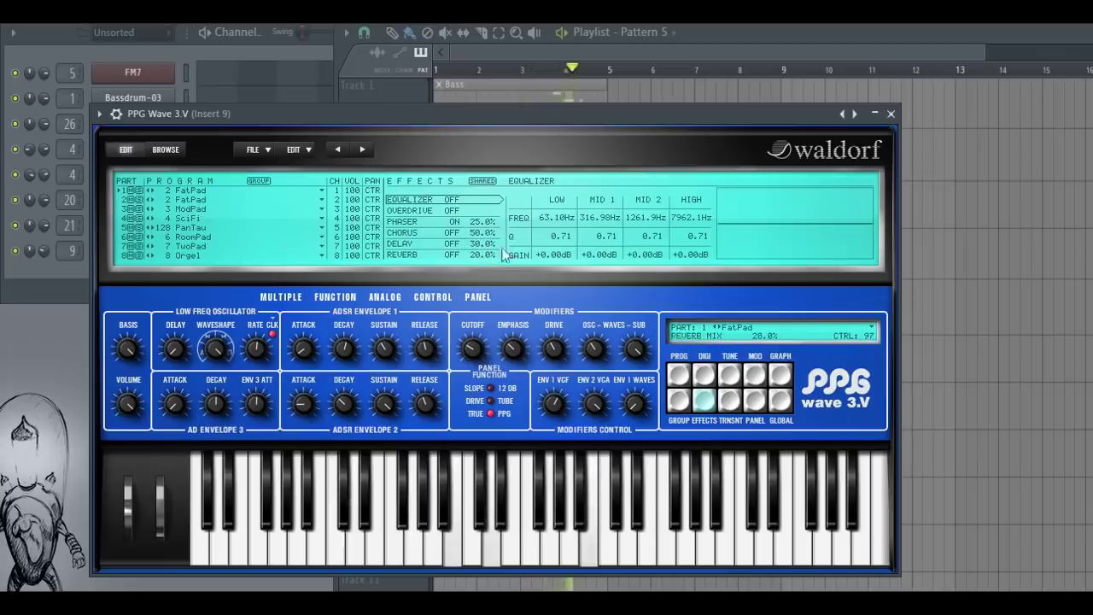
left_click_drag(710, 113, 702, 136)
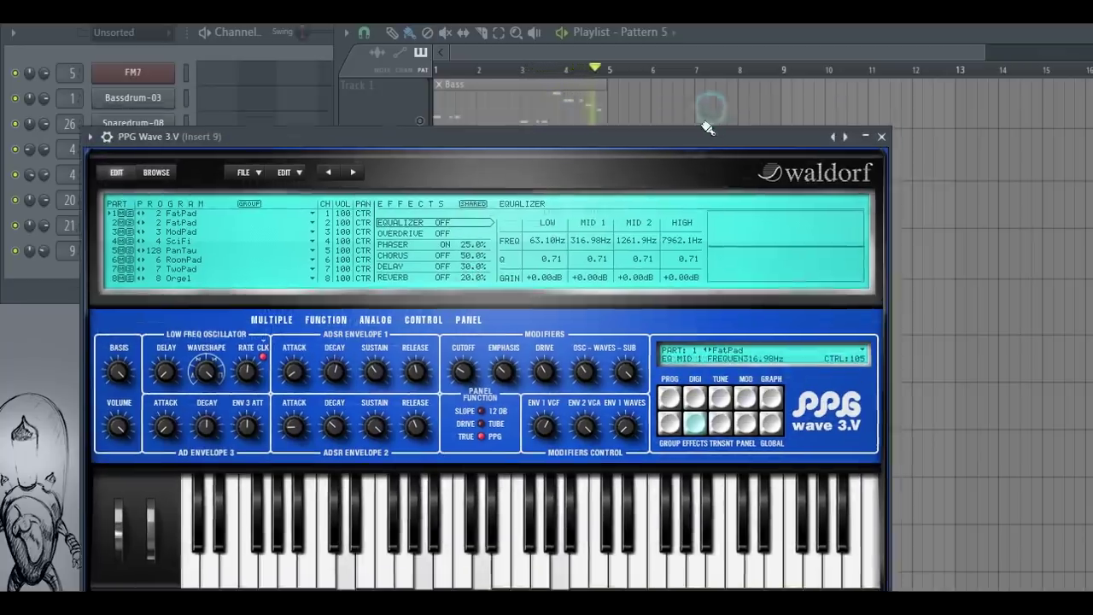
left_click(882, 137)
Load Fruity parametric EQ 2 on the first slot of insert 9, cutting the lows and dipping band 4 in the mids
key("F9")
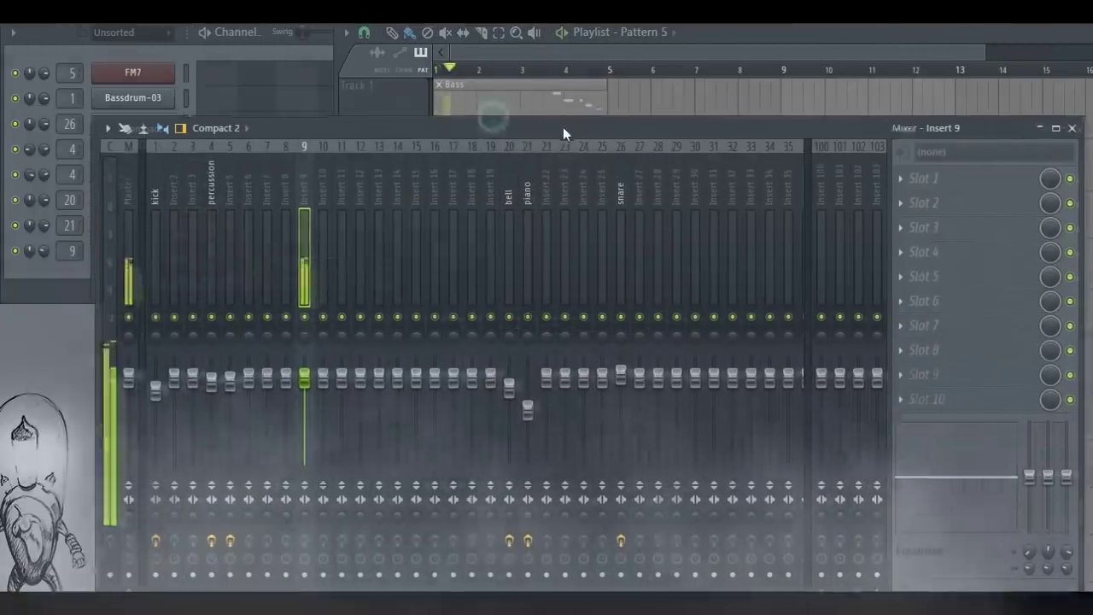
left_click(919, 188)
left_click(927, 310)
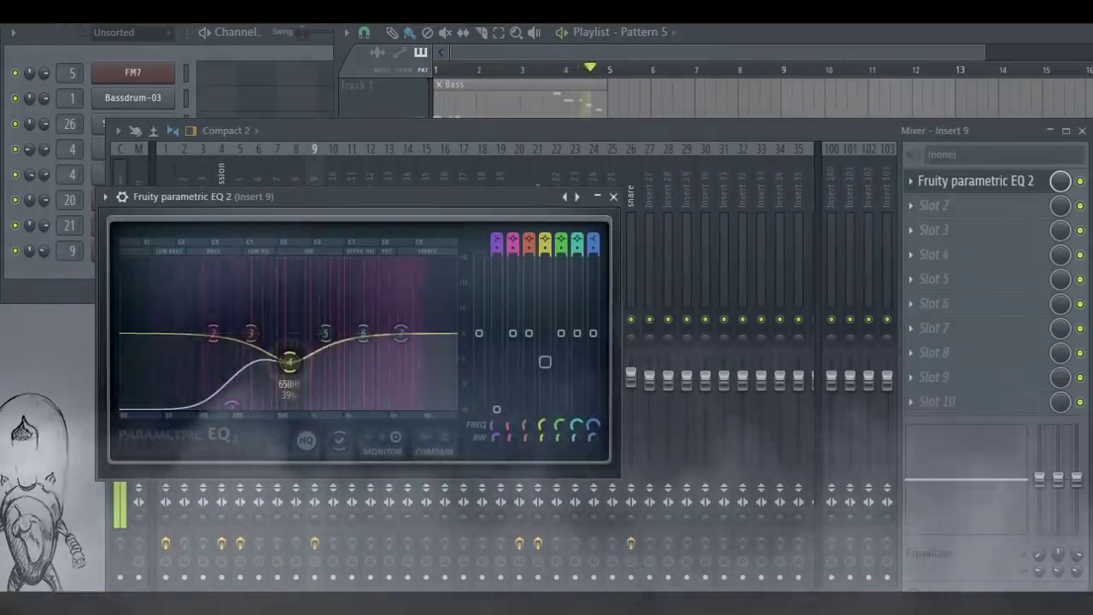
left_click_drag(290, 362, 282, 349)
left_click_drag(232, 405, 223, 402)
left_click_drag(282, 350, 272, 349)
left_click_drag(223, 402, 227, 402)
left_click(614, 197)
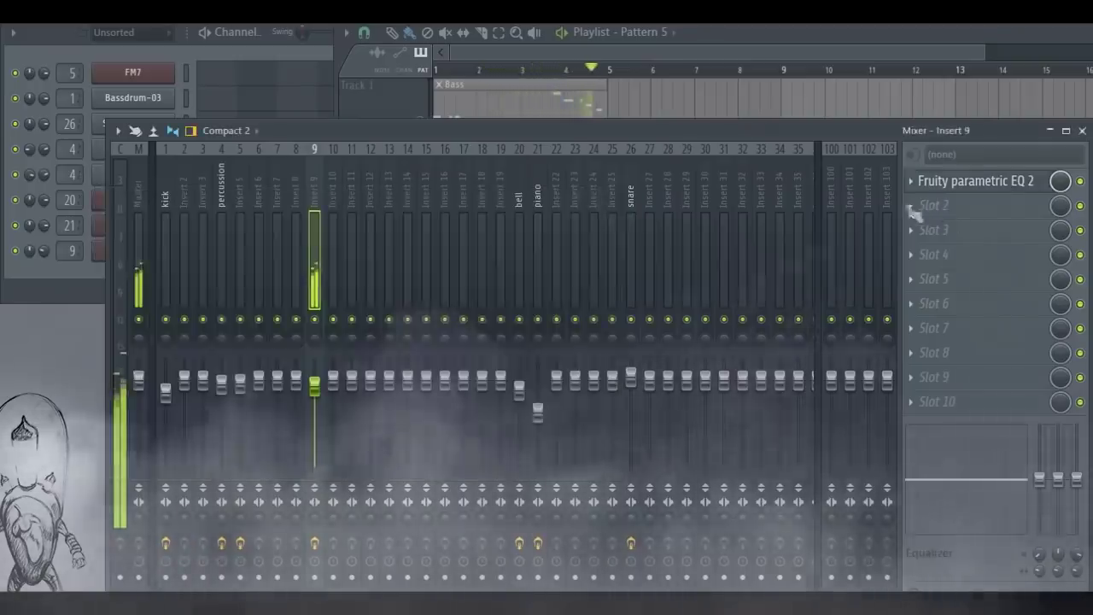
Load Fruity Reeverb 2 on the second slot of insert 9 and close the mixer
left_click(913, 211)
left_click(931, 326)
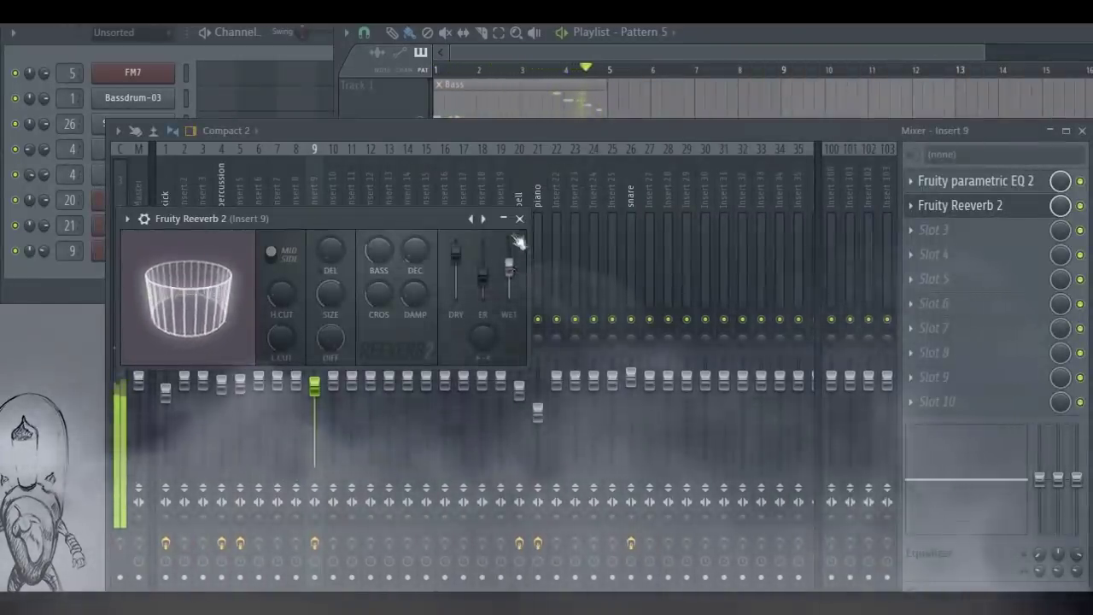
left_click(519, 219)
key("F9")
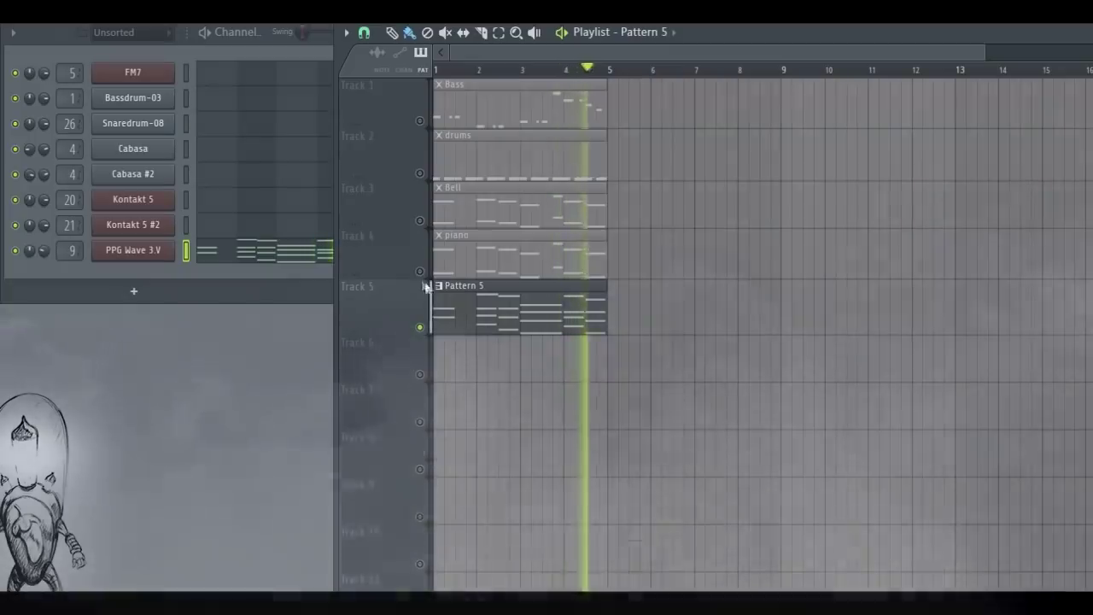
Unmute the piano and Bell tracks, restore the playlist's width, and play them together with Pattern 5
key("space")
left_click_drag(419, 271, 420, 220)
left_click_drag(335, 202, 448, 224)
key("space")
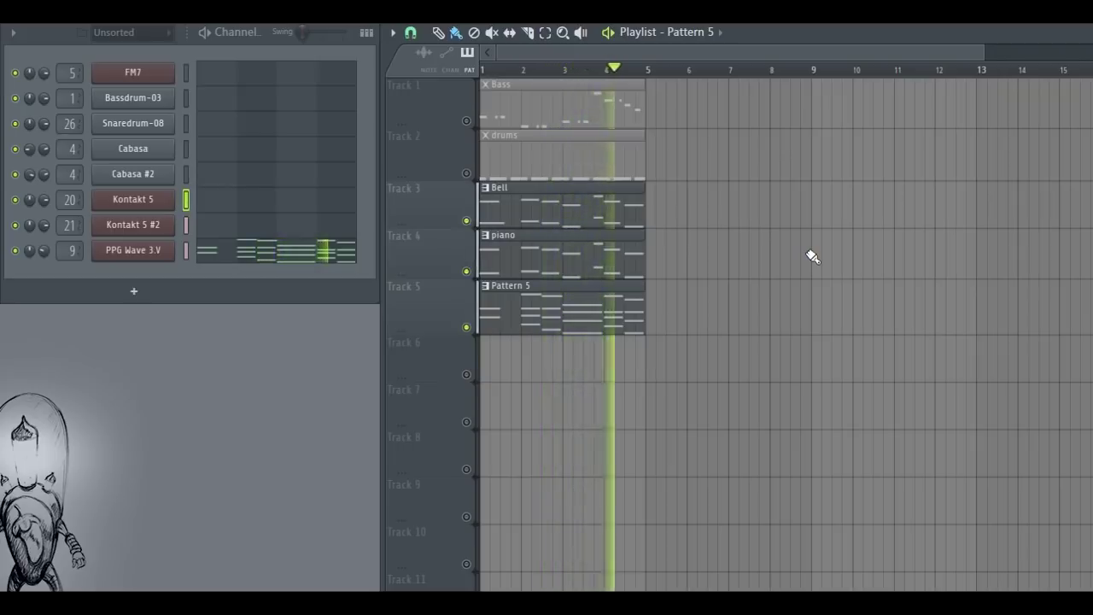
key("space")
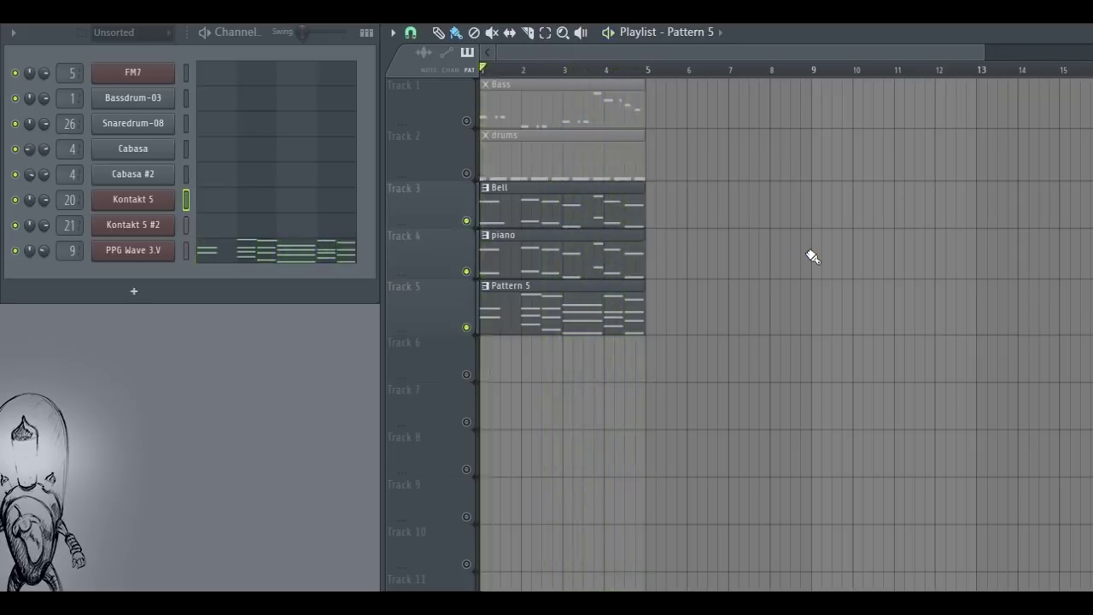
Unmute the drums and Bass tracks and play them together with the Bell, piano and Pattern 5 tracks
left_click(467, 173)
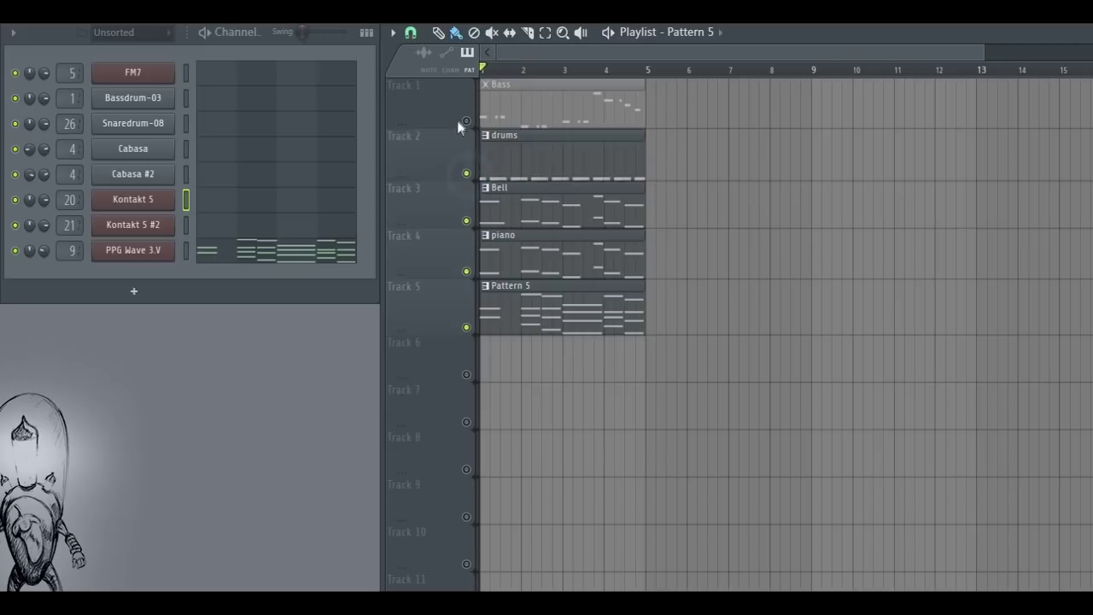
left_click(466, 120)
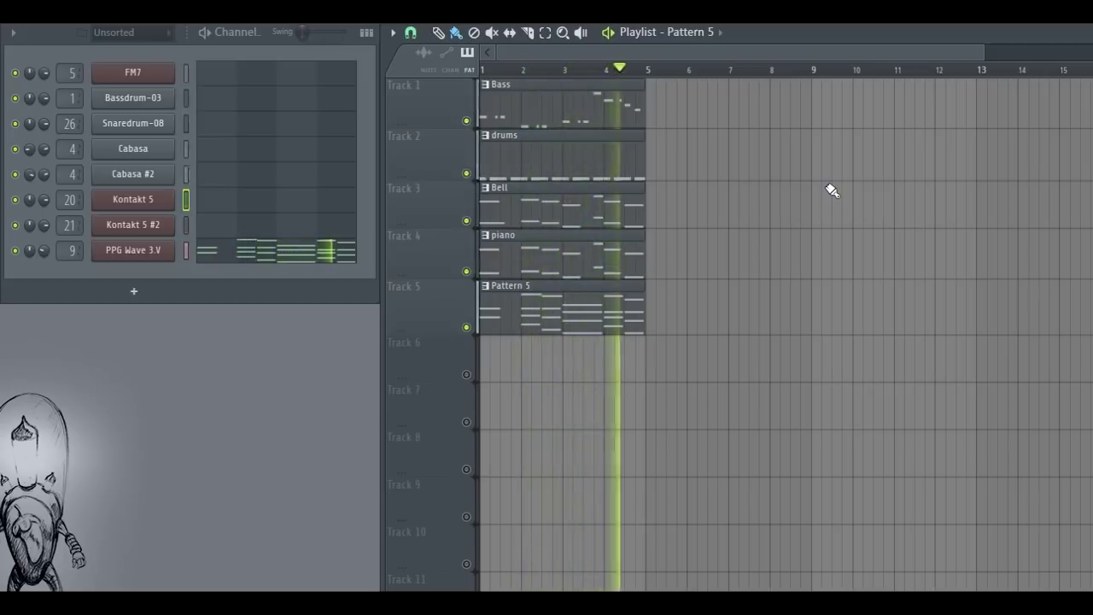
key("space")
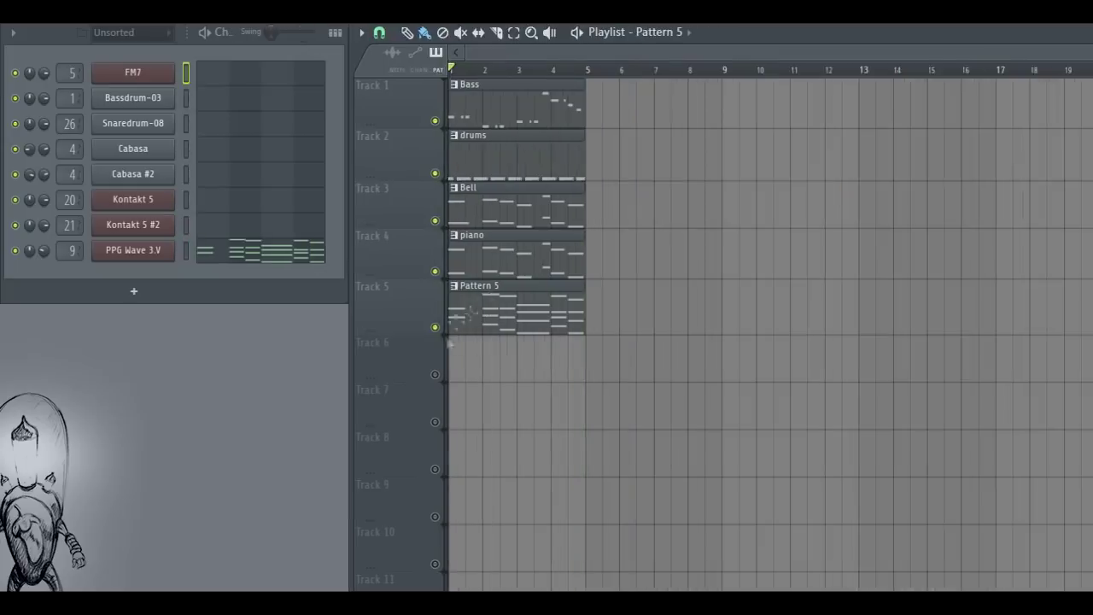
Rename Pattern 5 as Pad
right_click(822, 21)
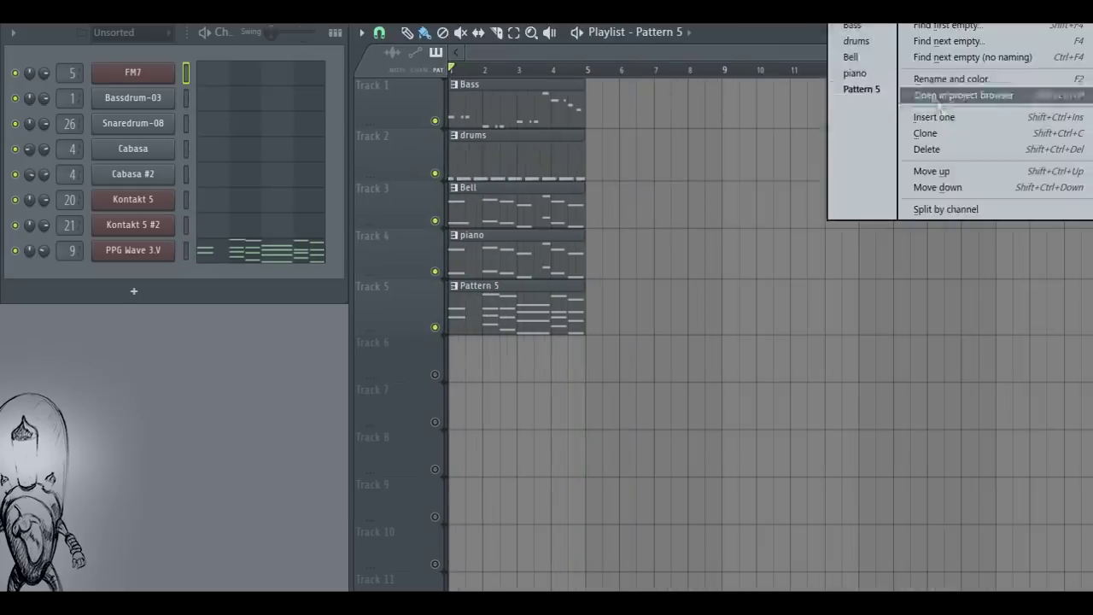
left_click(950, 82)
type("pa")
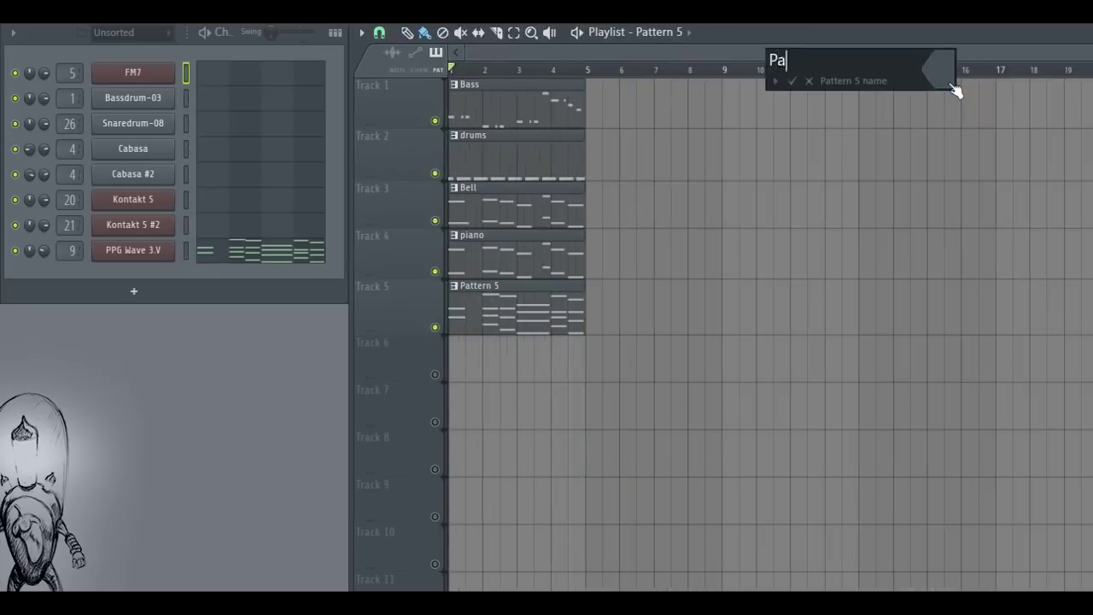
type("d")
key("Return")
Rename mixer insert 9 as pad and close the mixer
key("F9")
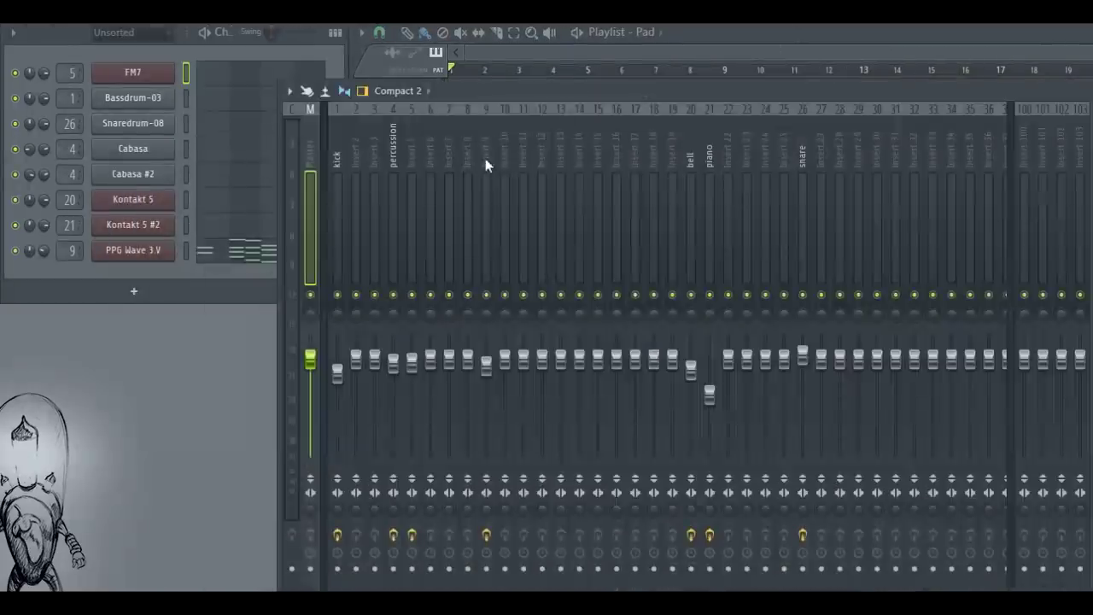
right_click(485, 158)
left_click(531, 128)
type("pa")
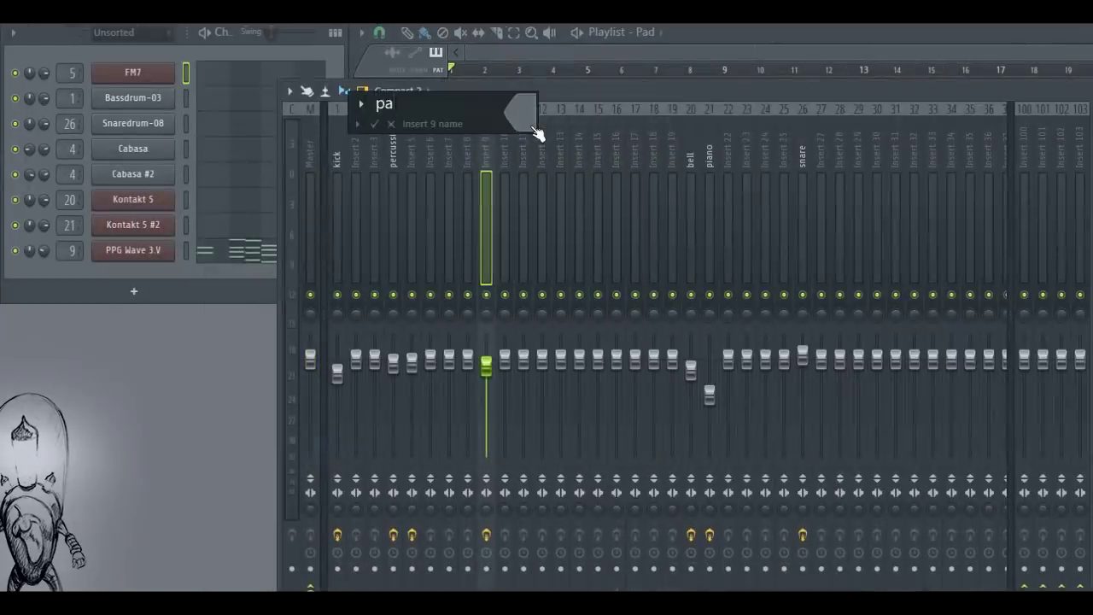
type("d")
key("Return")
left_click_drag(1078, 98, 853, 100)
left_click(1045, 95)
Add a second FM7 channel and place a new four-bar pattern on playlist track 6, soloing that track
left_click(133, 291)
left_click(167, 281)
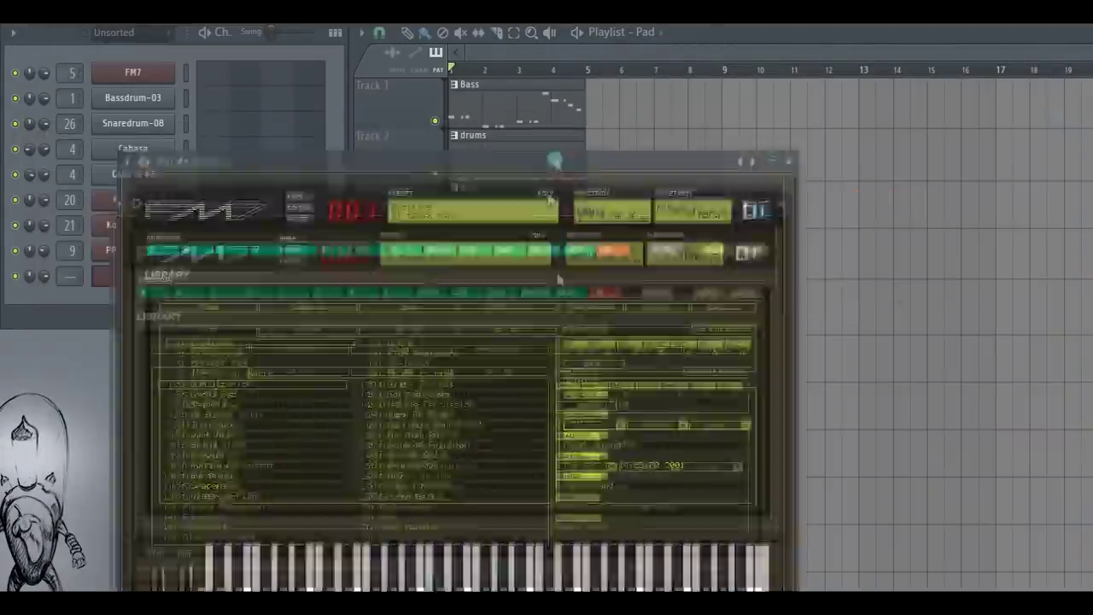
left_click_drag(555, 162, 707, 240)
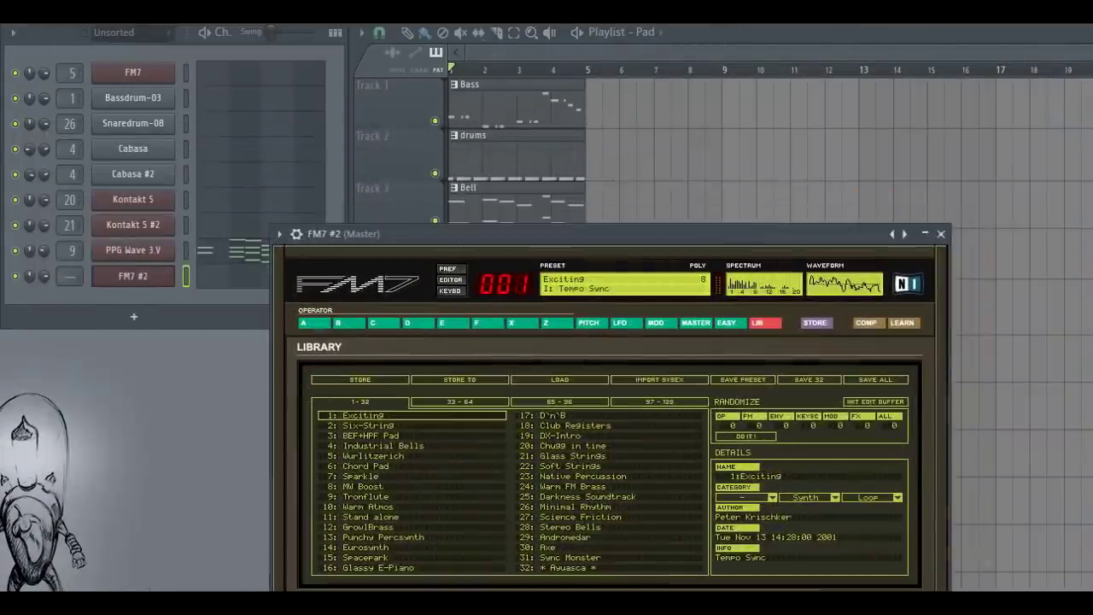
key("KP_Add")
key("F5")
right_click(435, 378)
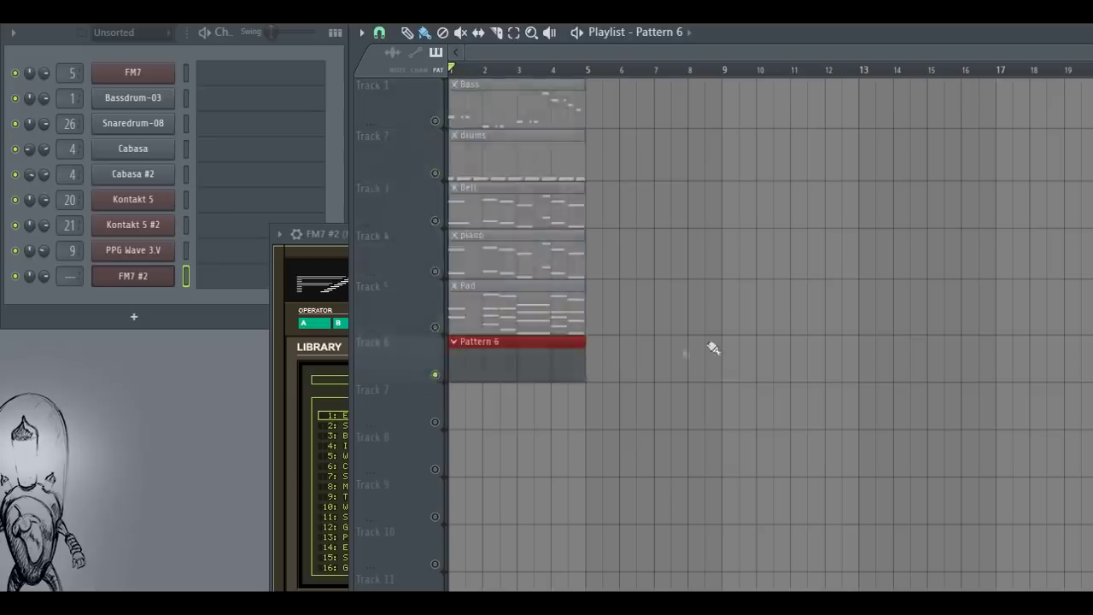
Load the Dance preset (079) in FM7 #2, set the effect's dry/wet to 25 and close the synth
left_click_drag(331, 236, 302, 136)
left_click(423, 303)
left_click(523, 303)
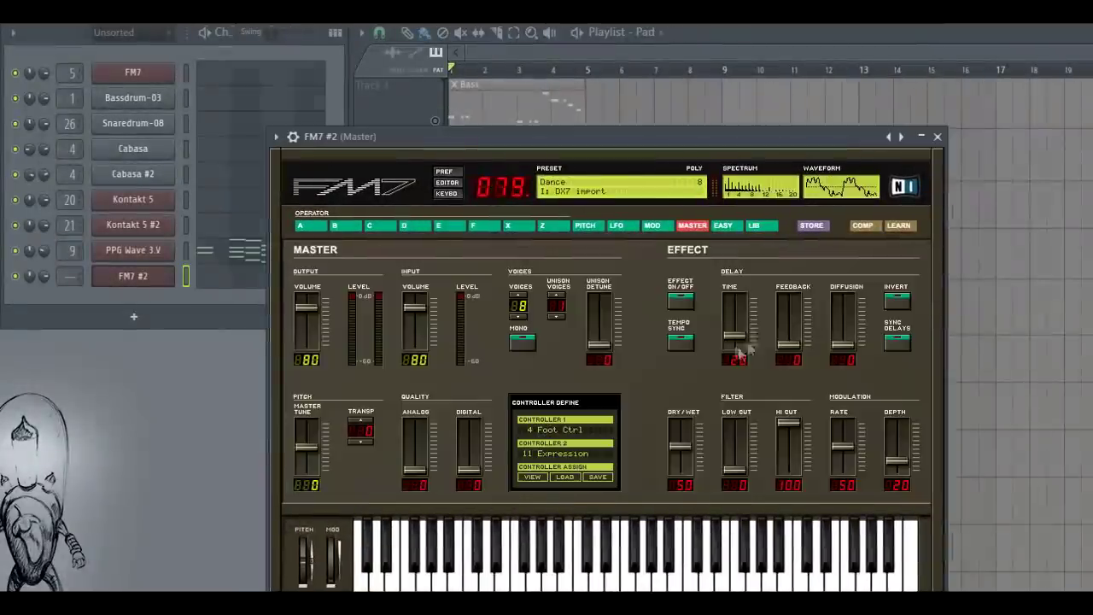
left_click_drag(692, 468, 692, 475)
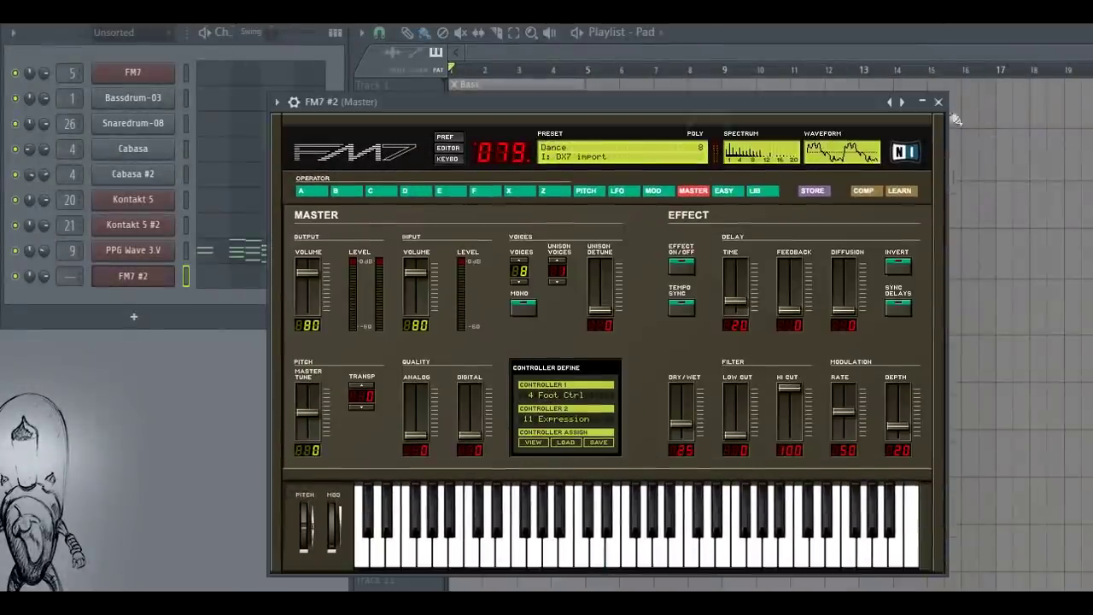
left_click(938, 101)
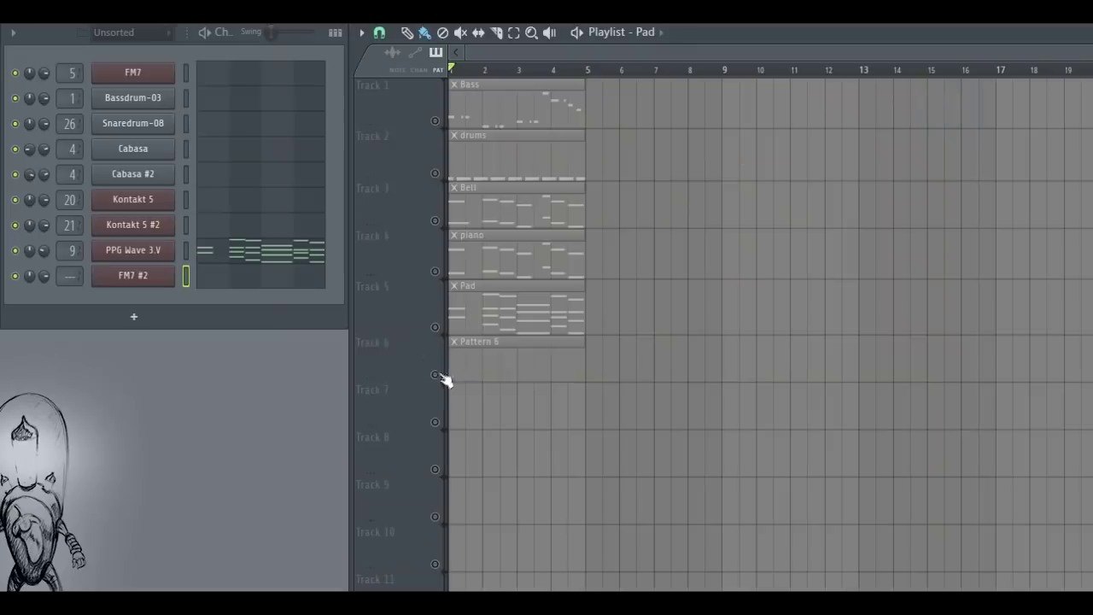
Make track 6 taller and fill FM7 #2's piano roll with short off-beat chords, starting with G5, E5 and B4 in bar 1
left_click_drag(408, 378, 408, 390)
left_click(278, 283)
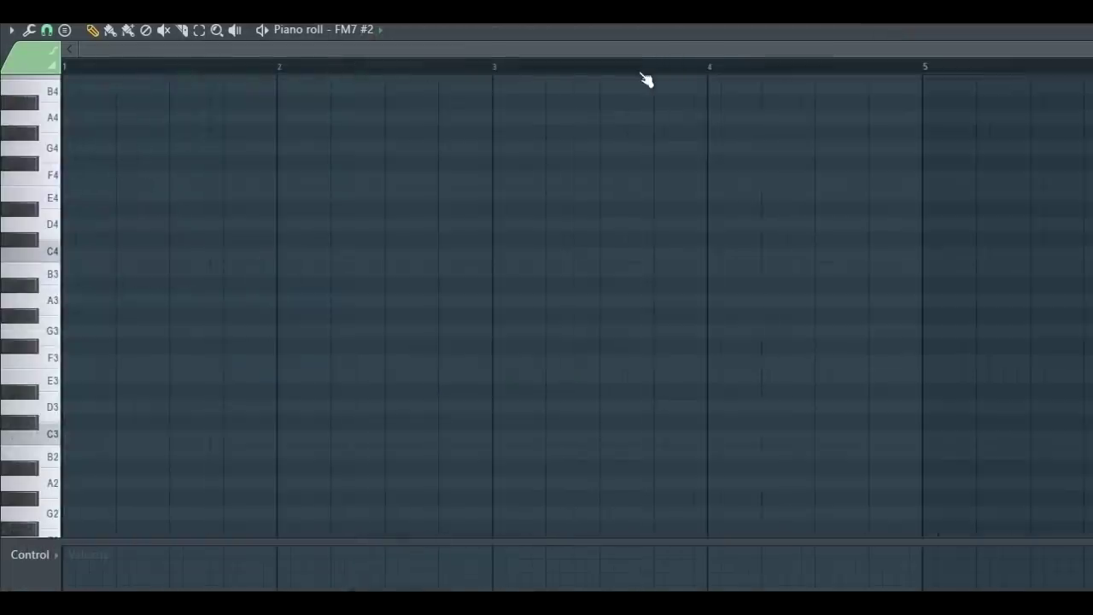
left_click(94, 194)
left_click(94, 240)
left_click_drag(130, 152, 86, 331)
left_click_drag(93, 316, 154, 330)
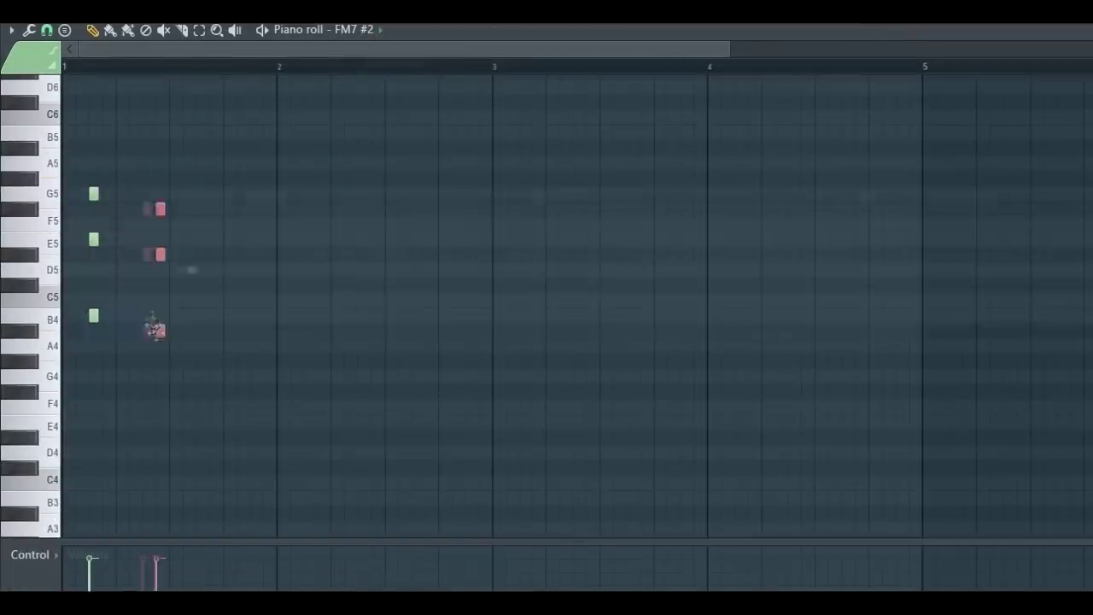
left_click_drag(255, 316, 305, 318)
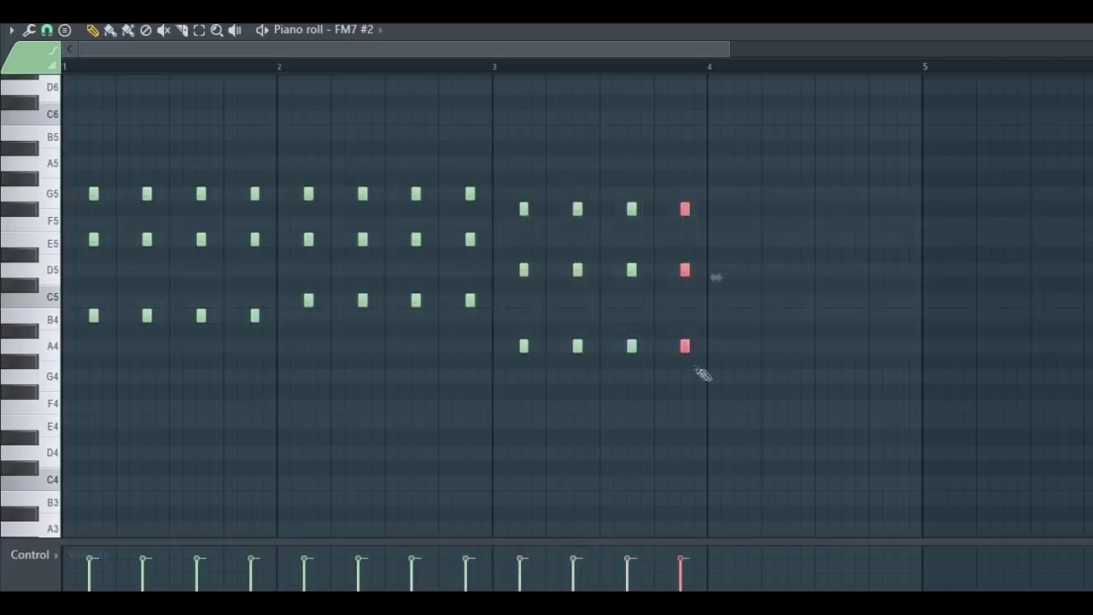
Copy the bar 3 chords into bar 4, raise their lowest notes to B4, and play the FM7 #2 pattern
left_click_drag(702, 373, 512, 198)
left_click_drag(940, 362, 722, 316)
left_click_drag(740, 346, 740, 314)
scroll(655, 87, "down", 1)
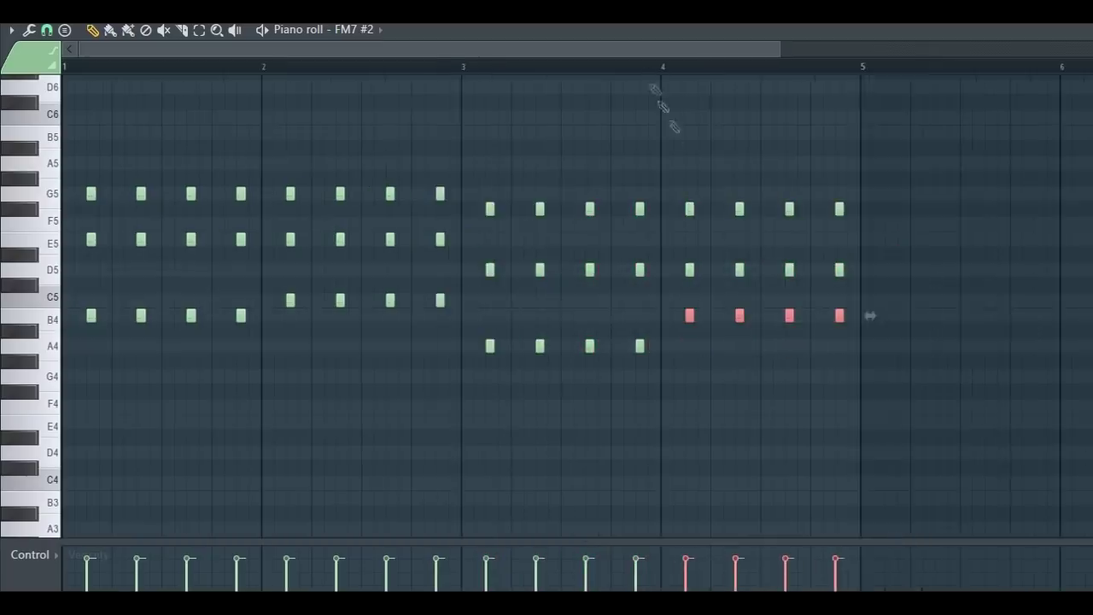
key("ctrl+d")
key("space")
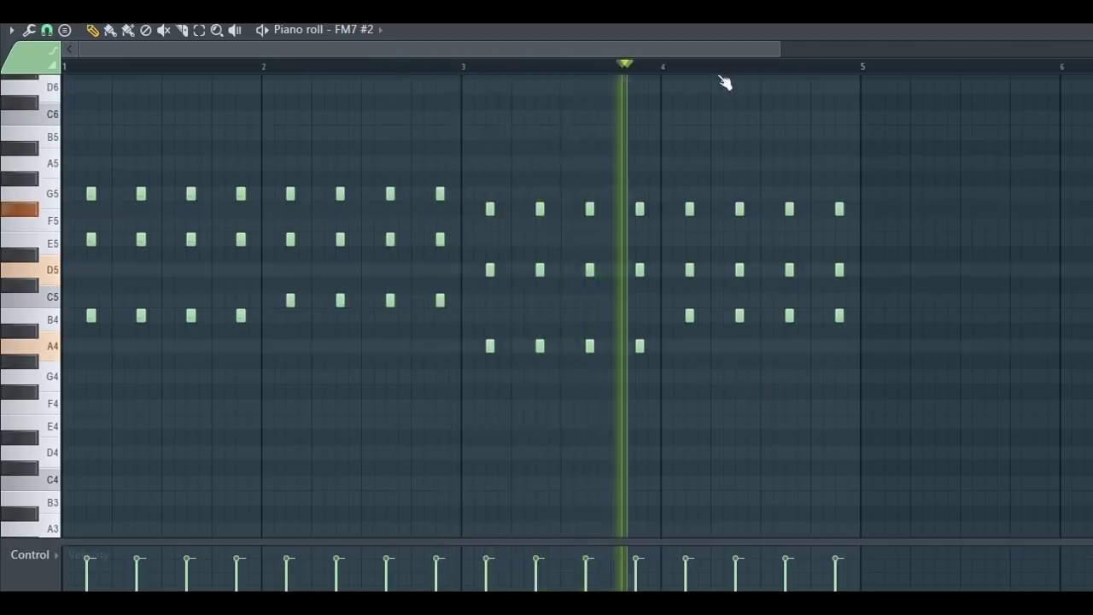
scroll(725, 80, "down", 1)
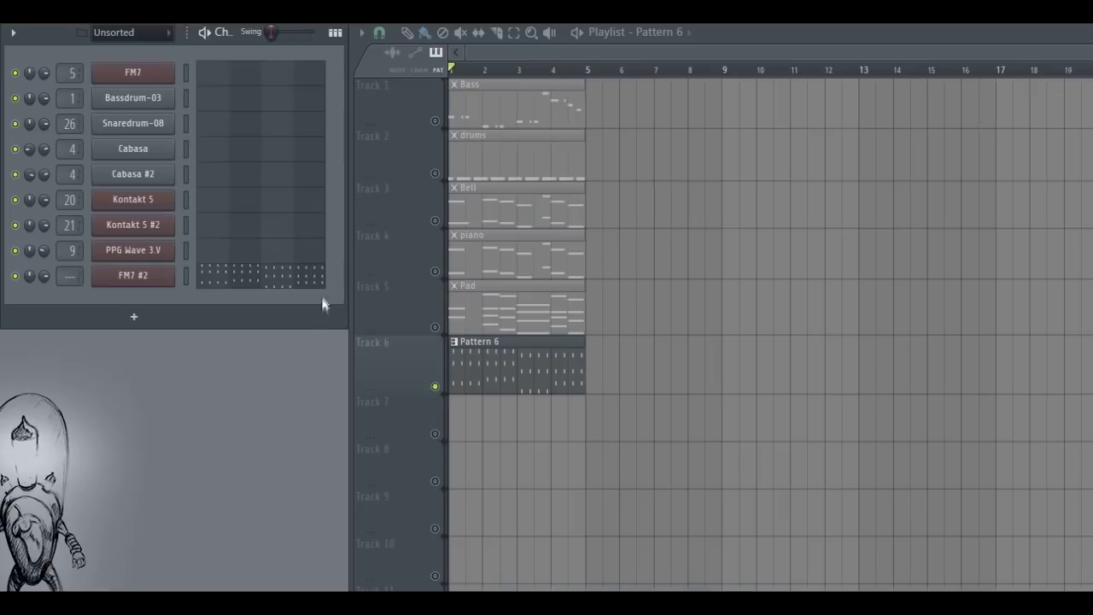
Clone the FM7 #2 channel and place a new four-bar pattern on track 7, making that track taller
right_click(171, 273)
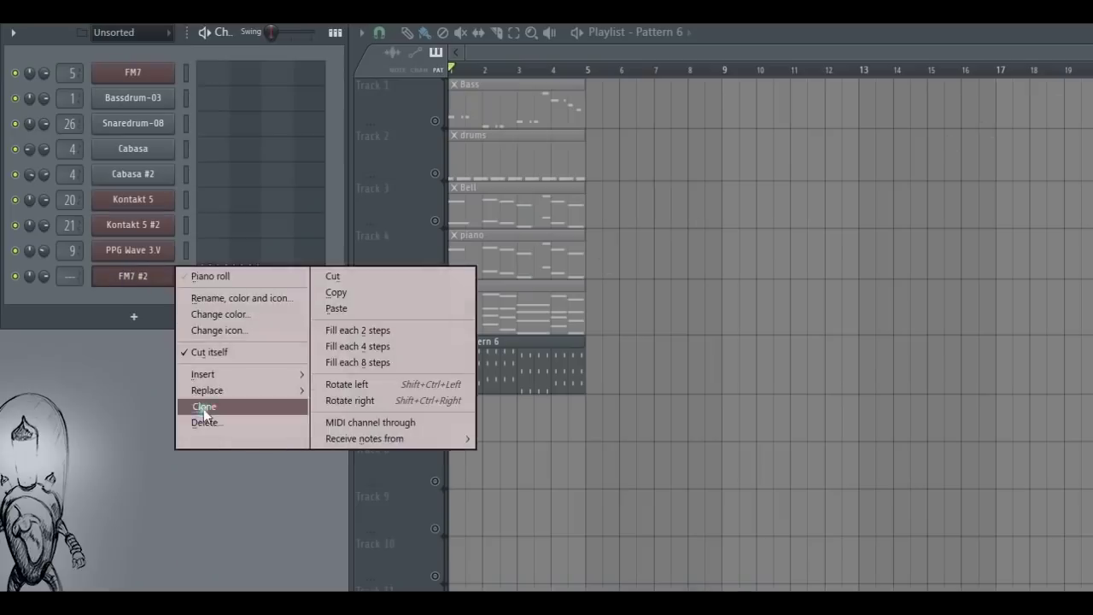
left_click(204, 407)
left_click(961, 125)
left_click(495, 424)
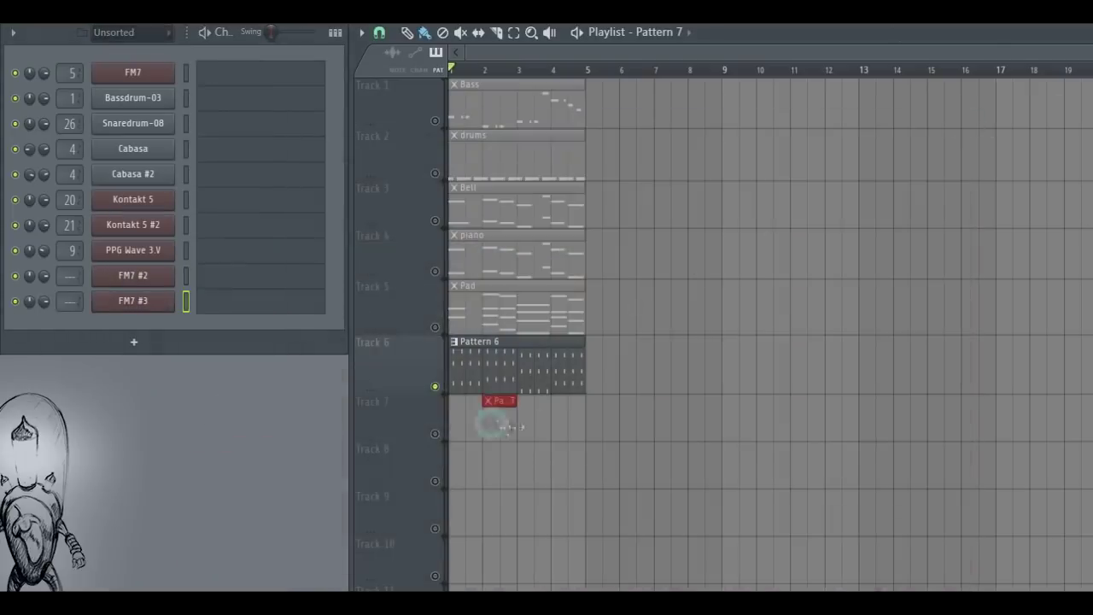
scroll(400, 342, "down", 2)
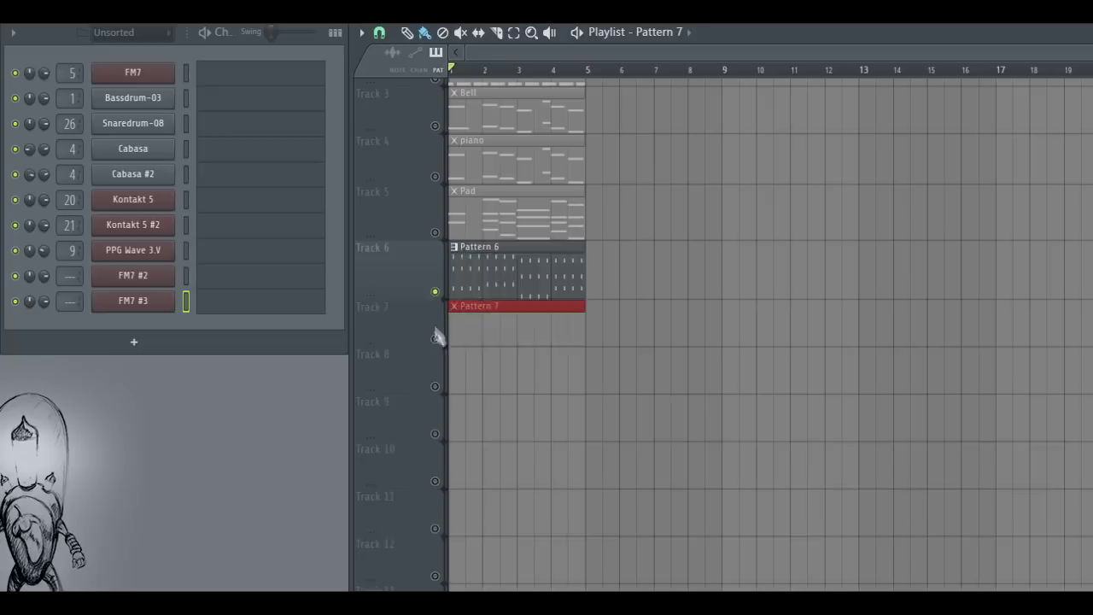
left_click_drag(437, 337, 402, 353)
Draw six short G5, E5 and B4 chords in bar 1 of FM7 #3, and copy them to bar 2 with C5 lowest
left_click(245, 309)
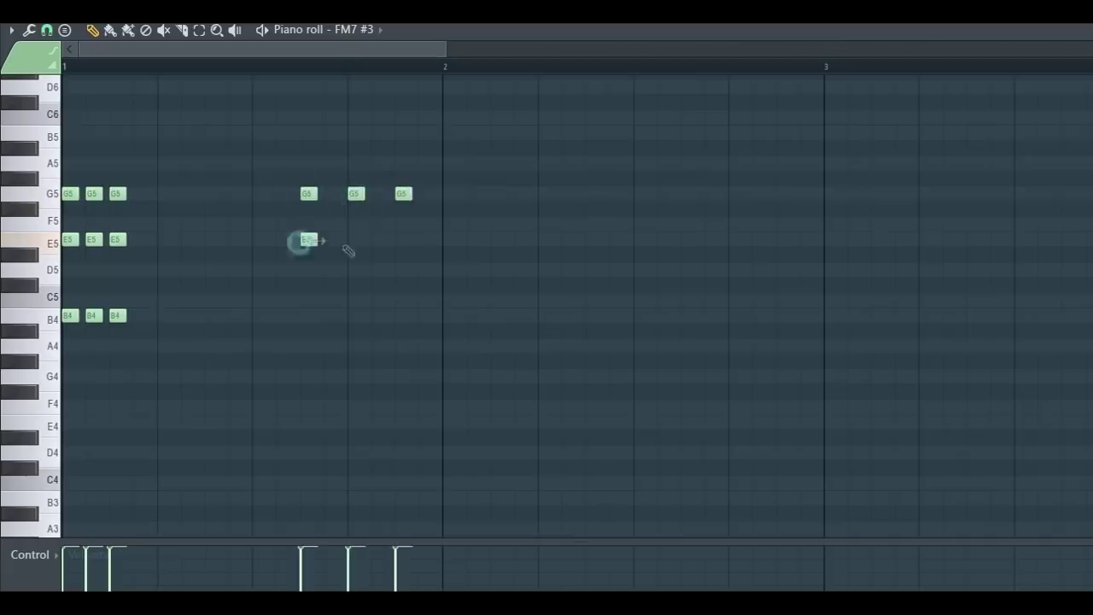
left_click(352, 316)
left_click(401, 316)
left_click_drag(189, 160, 50, 348)
left_click_drag(446, 168, 449, 318)
left_click_drag(515, 310, 439, 341)
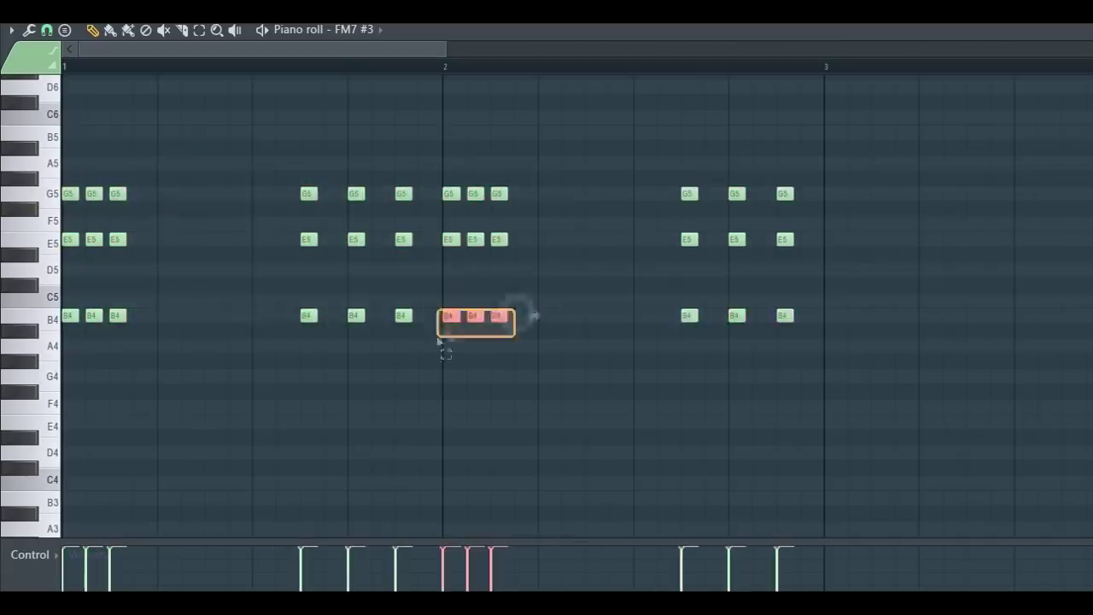
left_click_drag(685, 319, 685, 301)
Copy the bar 2 chords into bar 3 and lower their notes to F#5, D5 and A4
left_click_drag(442, 51, 634, 53)
left_click_drag(601, 159, 304, 335)
left_click_drag(318, 302, 567, 319)
left_click(697, 408, "ctrl")
left_click_drag(823, 268, 560, 248)
left_click_drag(588, 255, 587, 270)
left_click_drag(822, 301, 561, 333)
left_click_drag(570, 318, 570, 349)
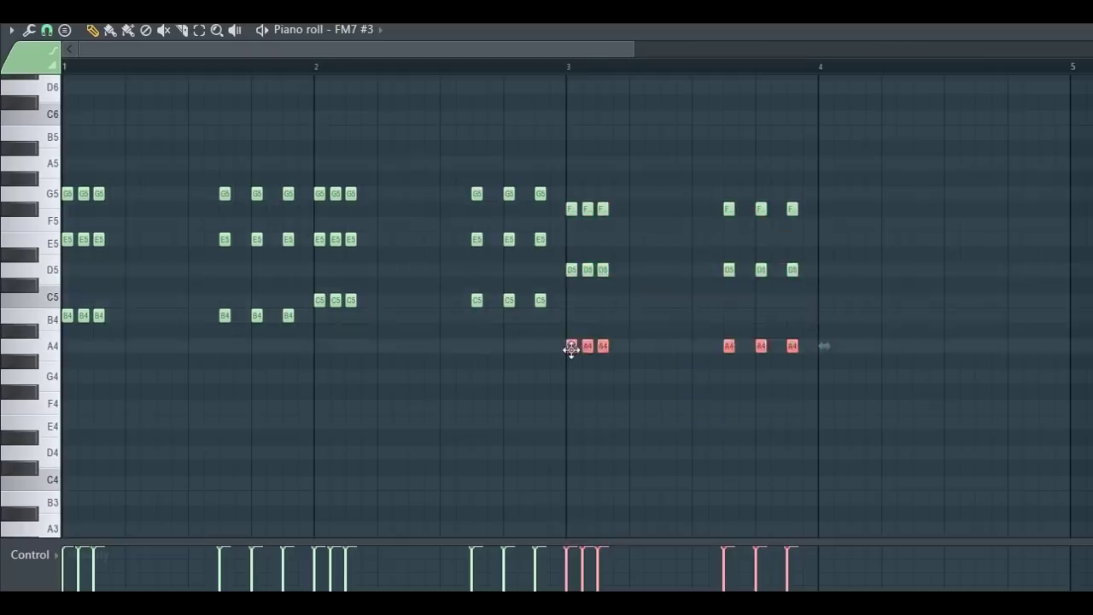
Duplicate the bar 3 chords into bar 4, raise their lowest notes to B4, and play the pattern
left_click_drag(611, 50, 714, 49)
left_click(702, 209, "ctrl")
left_click_drag(364, 164, 642, 391, "ctrl")
key("ctrl+b")
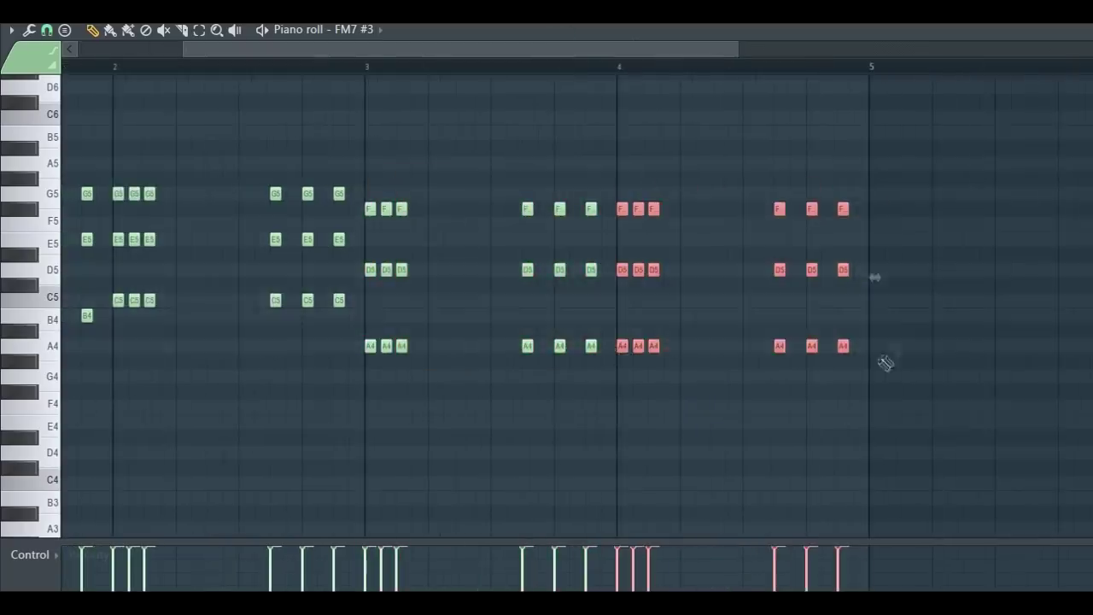
scroll(642, 141, "down", 2)
key("space")
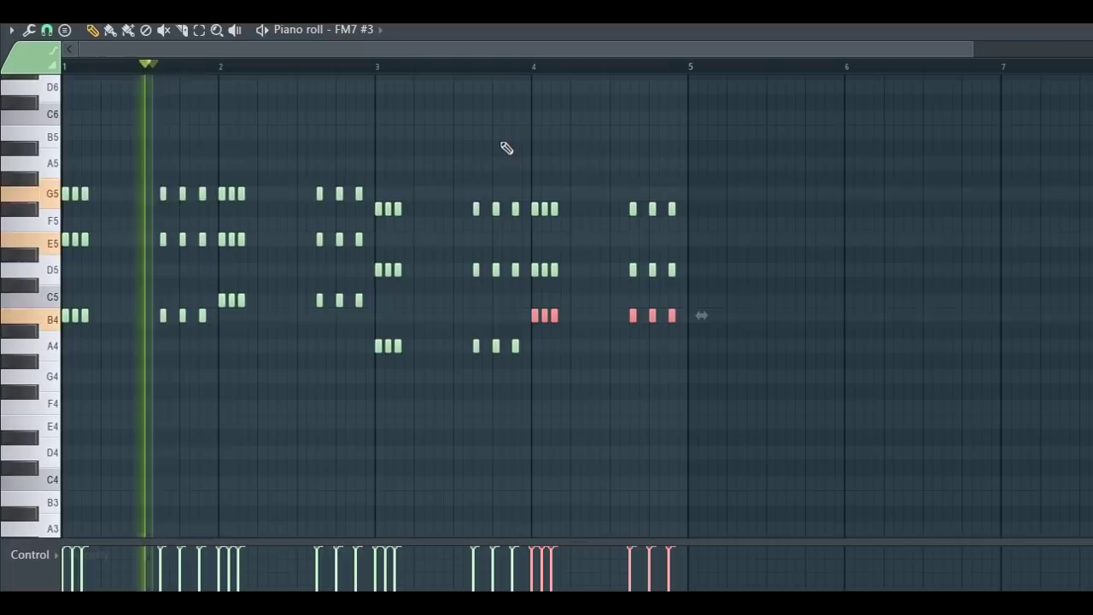
Shorten all the notes in FM7 #3's pattern slightly and listen to it
left_click_drag(769, 142, 84, 322, "ctrl")
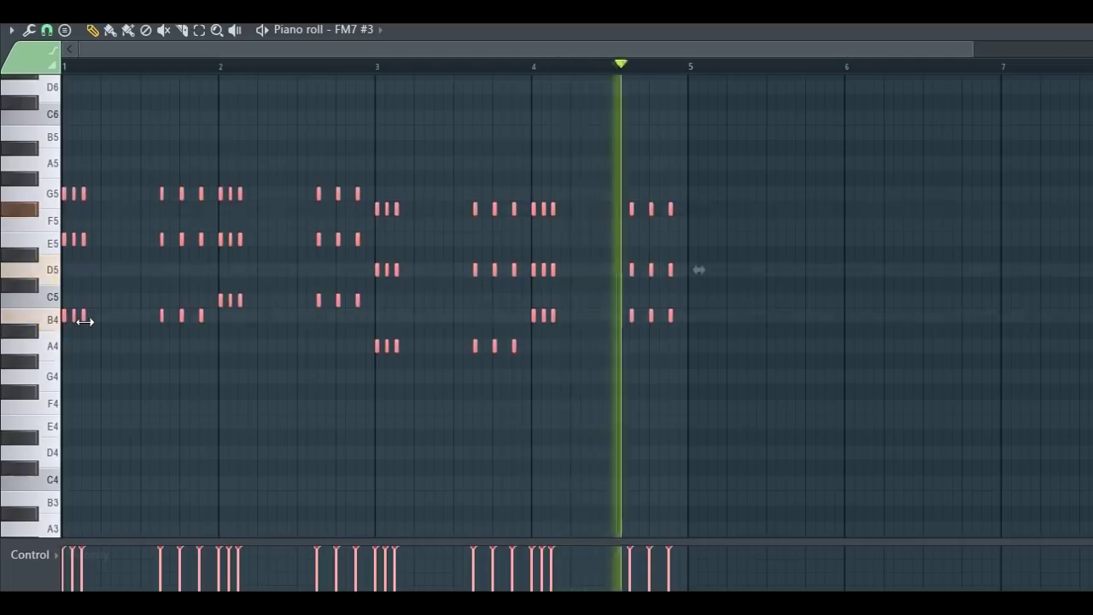
left_click(111, 359, "ctrl")
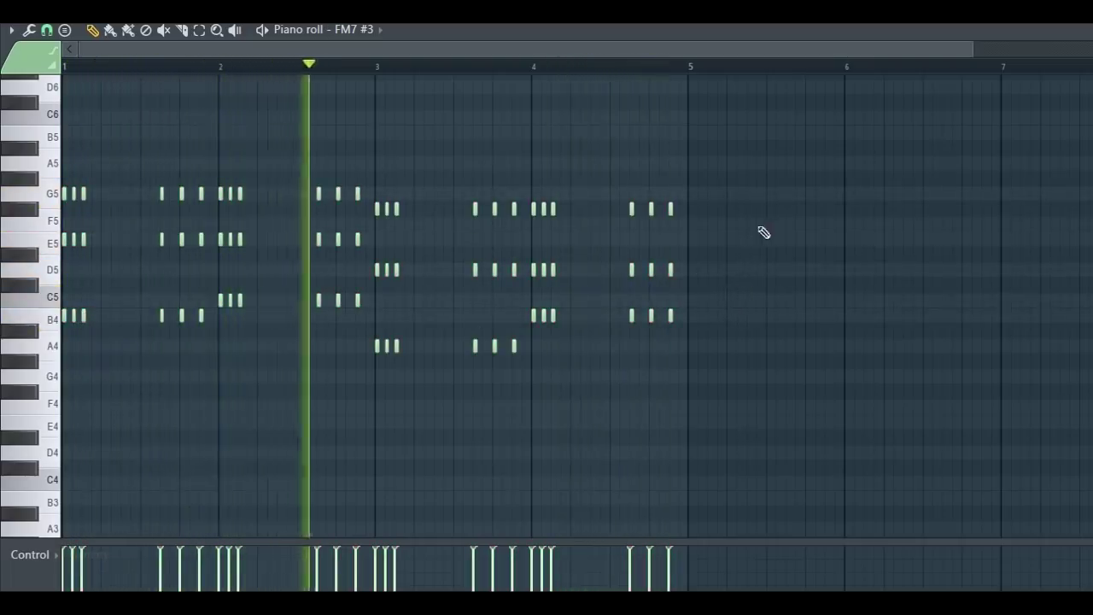
scroll(1084, 85, "down", 1)
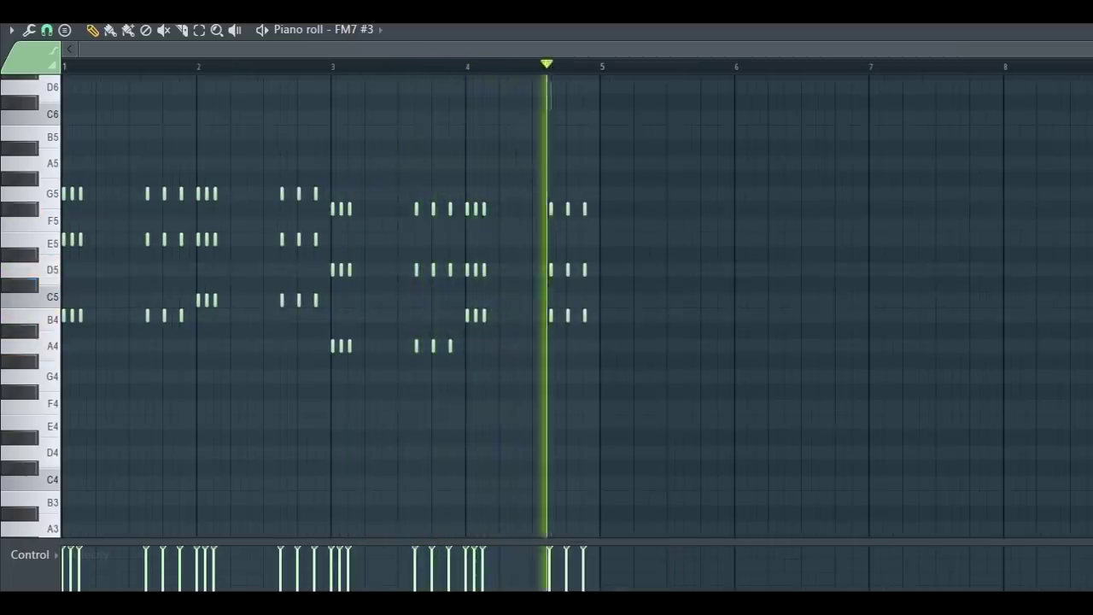
Return to the playlist and play Pattern 6 and Pattern 7 together with tracks 6 and 7 unmuted
key("F7")
left_click(437, 292)
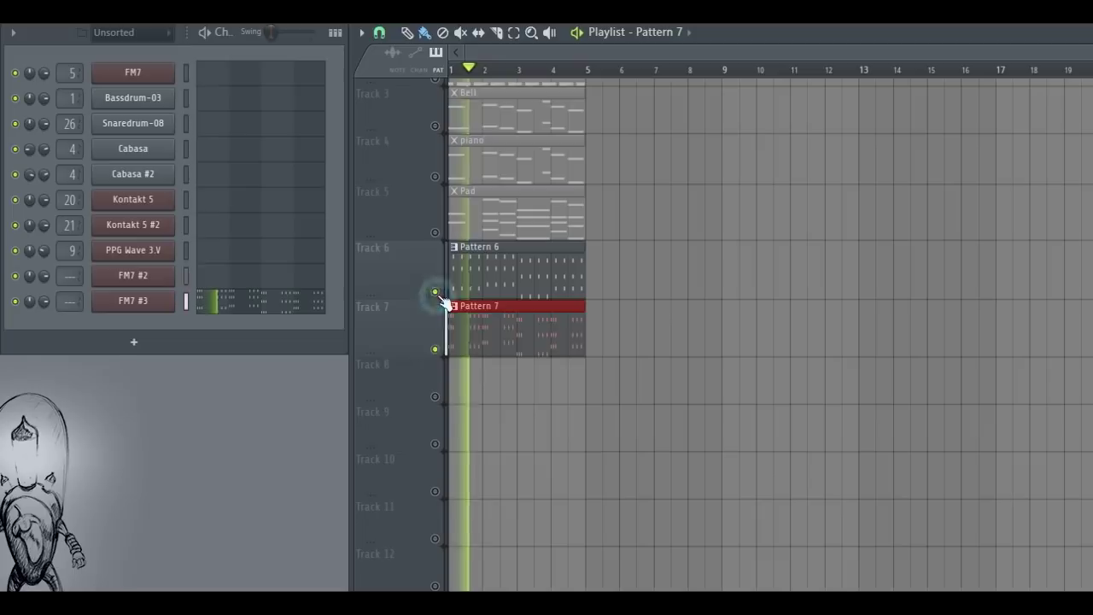
right_click(436, 293)
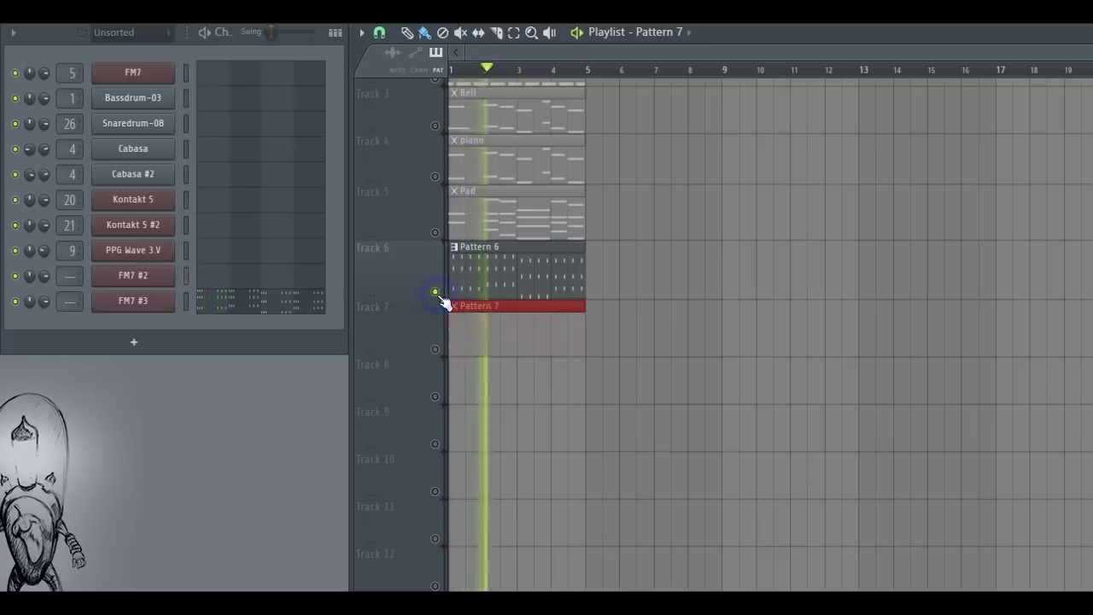
left_click(435, 349)
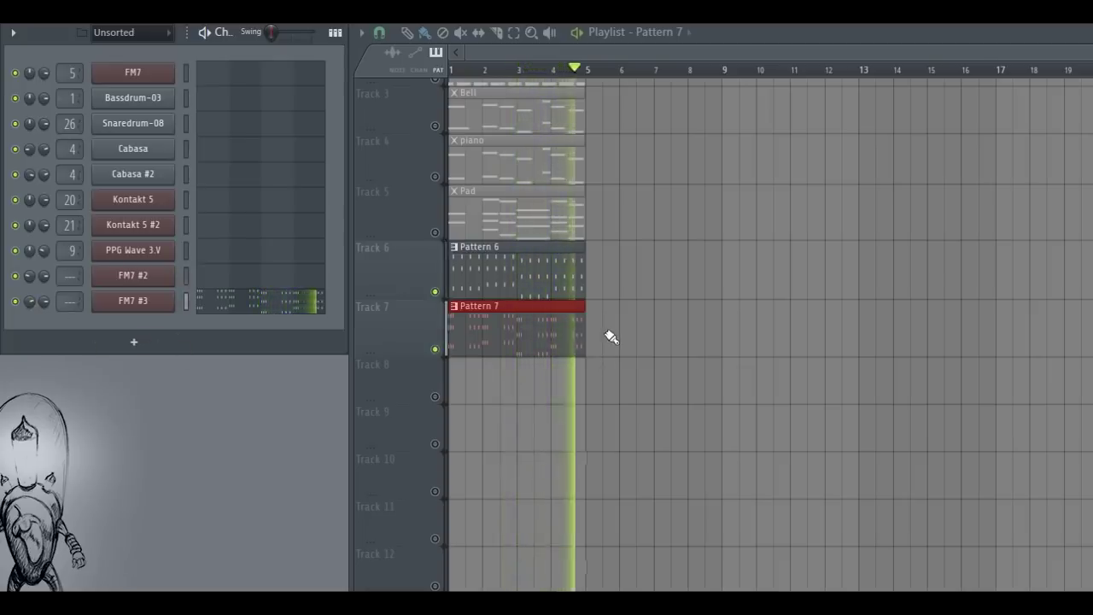
Add another FM7 channel with the Z4 preset (009) and place a new four-bar pattern soloed on track 8
left_click(147, 345)
left_click_drag(408, 252, 501, 97)
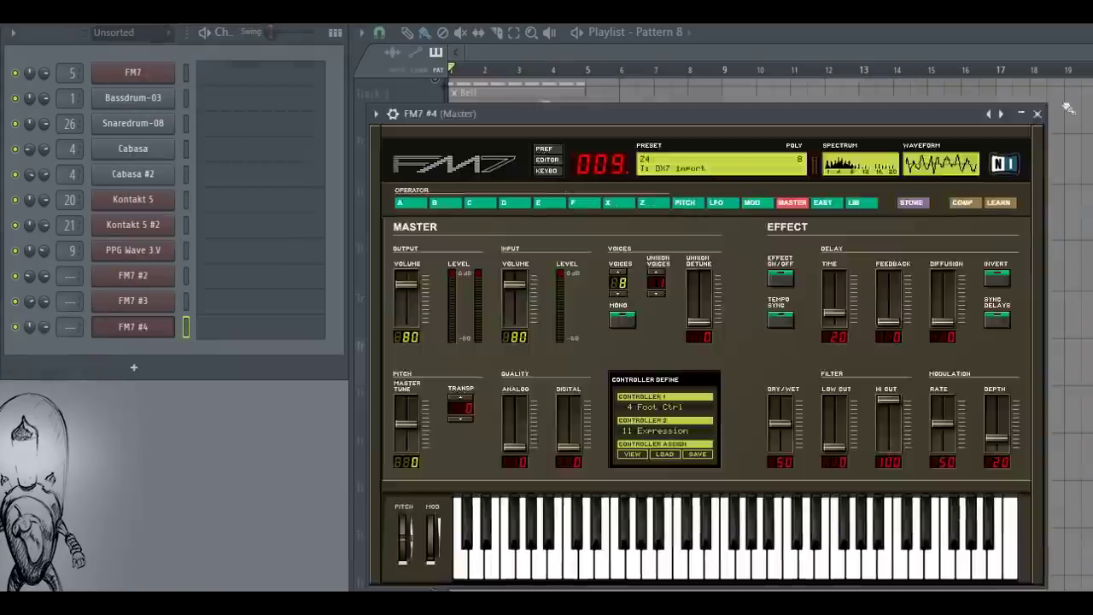
left_click(1036, 113)
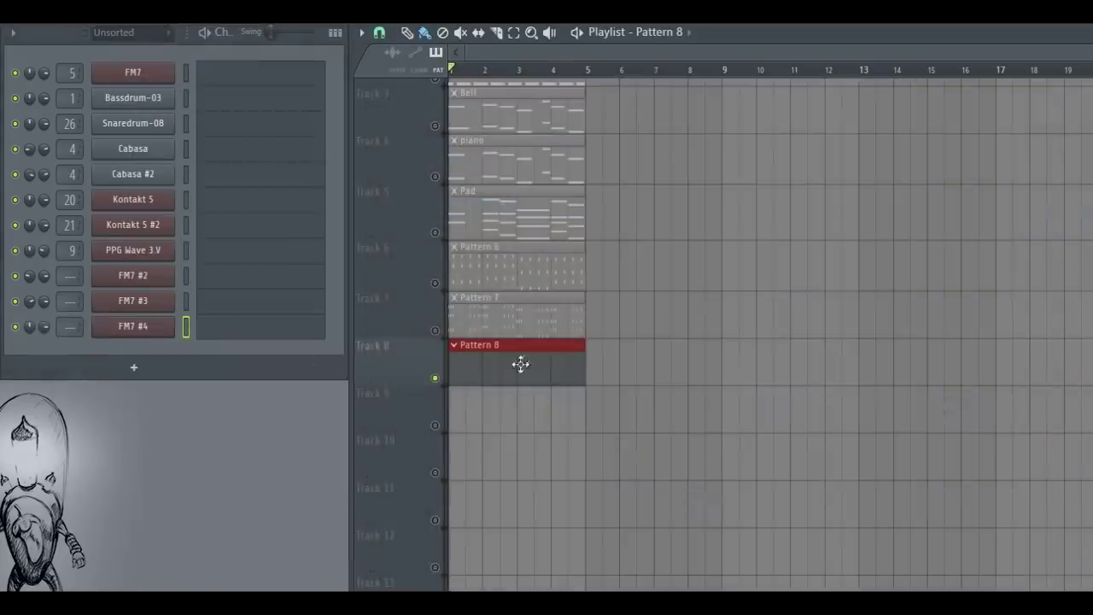
Draw short B4, G4 and E4 notes at the start of bar 1 in FM7 #4's piano roll and duplicate them into bar 2
left_click(290, 330)
left_click(961, 135)
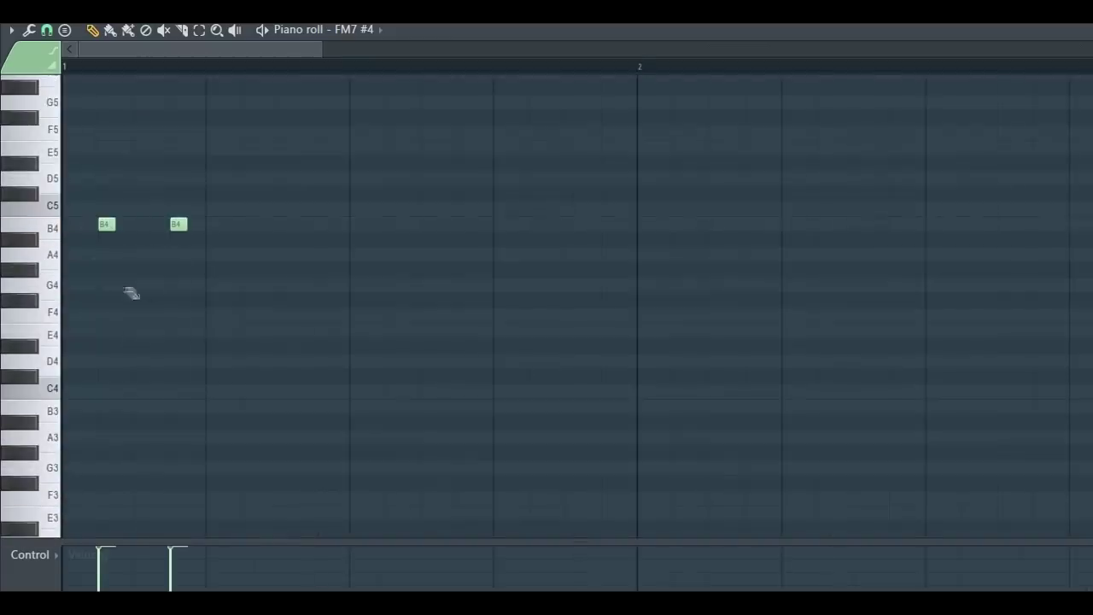
left_click(177, 285)
left_click(141, 330)
left_click_drag(252, 191, 94, 368)
left_click_drag(110, 281, 688, 278)
scroll(672, 176, "down", 2)
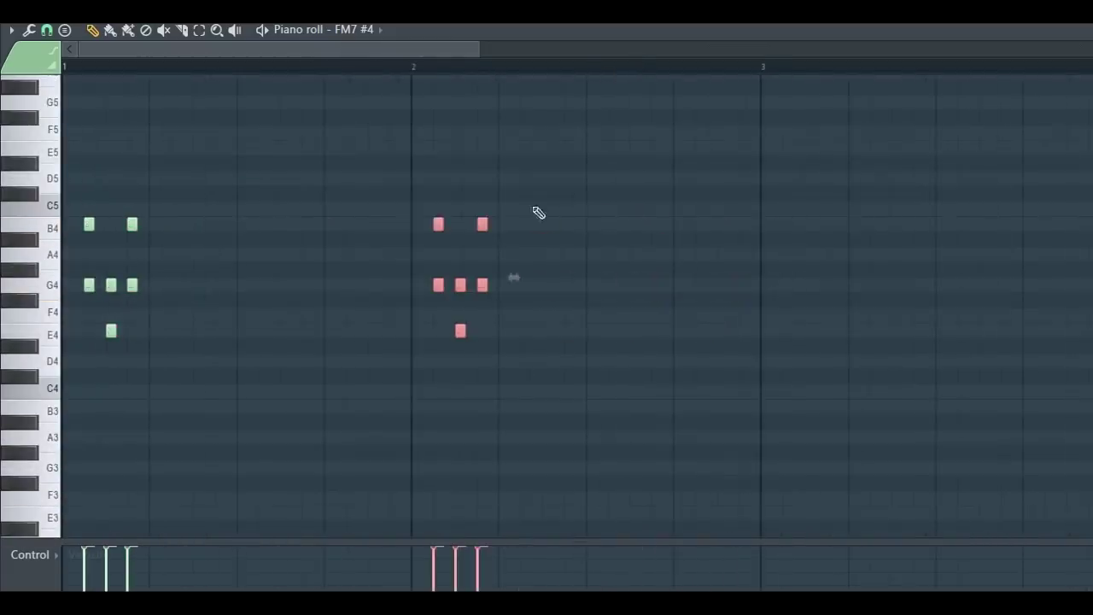
Raise bar 2's top notes to C5, copy the figure into bar 3 as A4, F#4, D4 and bar 4 as B4, F#4, D4, and play it
left_click_drag(329, 398, 527, 196)
left_click_drag(439, 287, 766, 317)
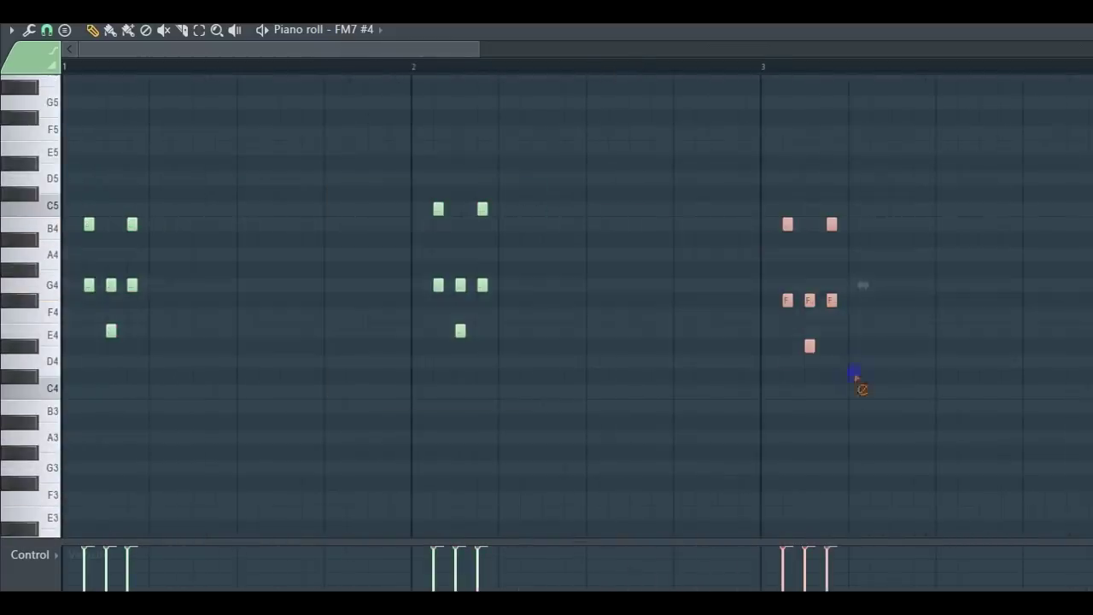
scroll(581, 73, "down", 2)
left_click_drag(534, 217, 423, 439)
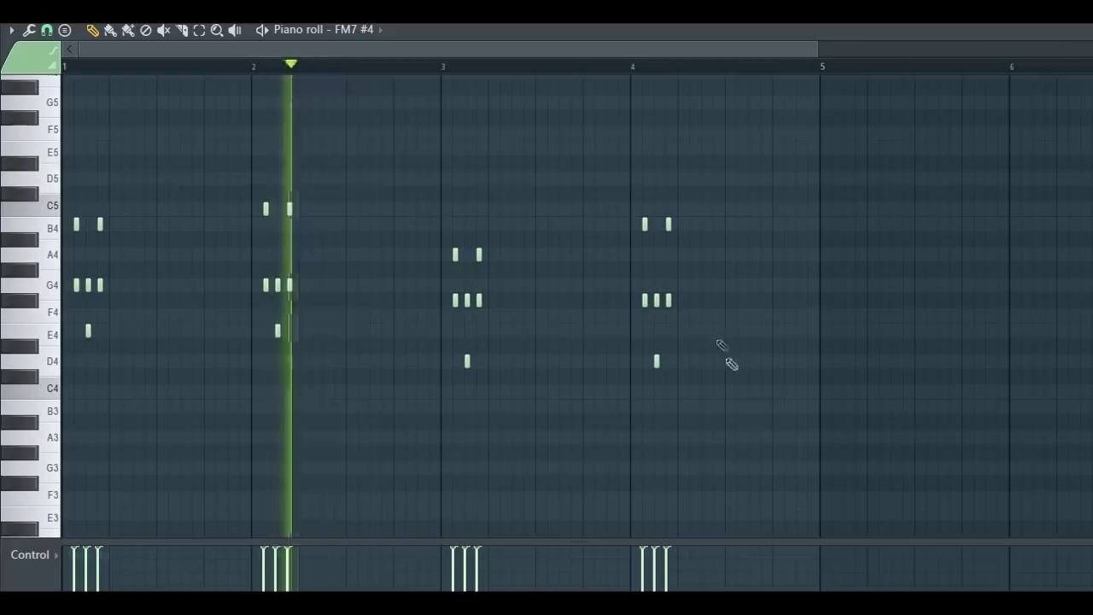
left_click(441, 67)
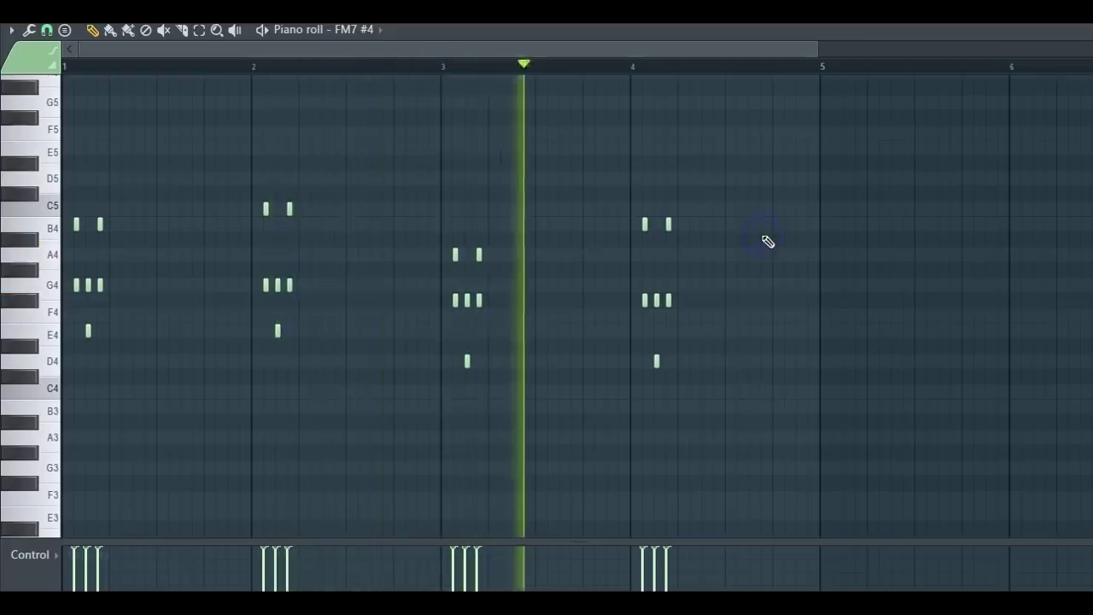
key("space")
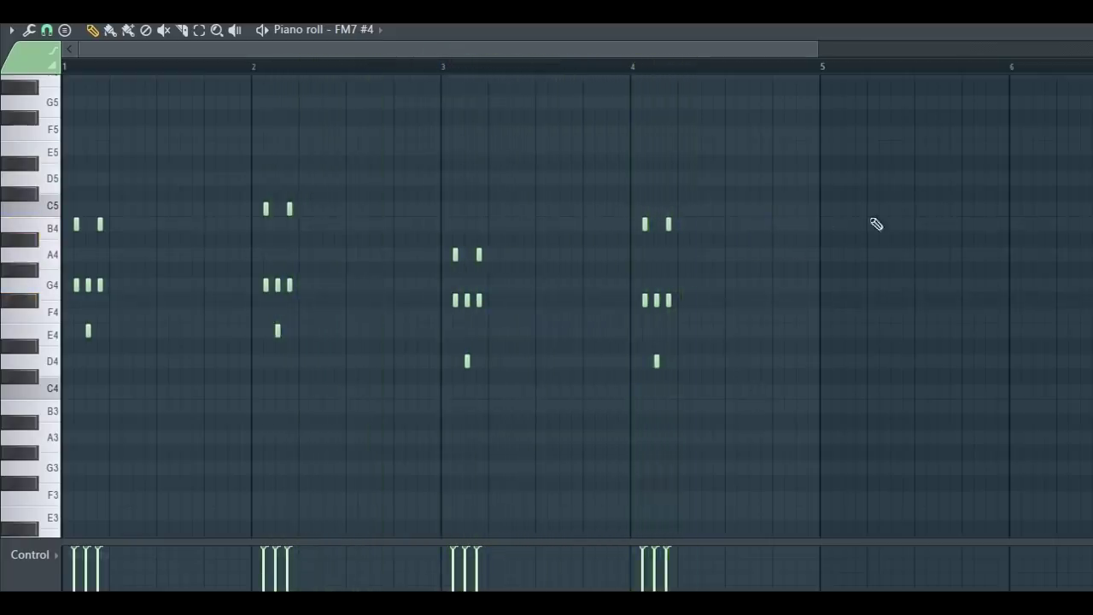
Return to the playlist and unmute tracks 7 and 6 so they play together with Pattern 8
left_click(1085, 31)
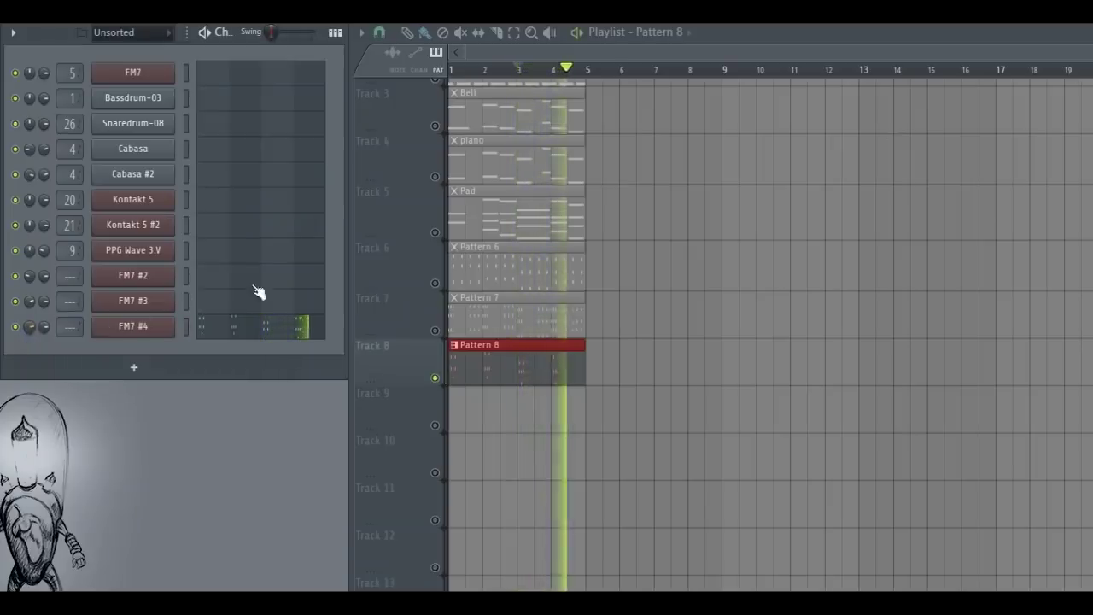
left_click(435, 330)
left_click(435, 282)
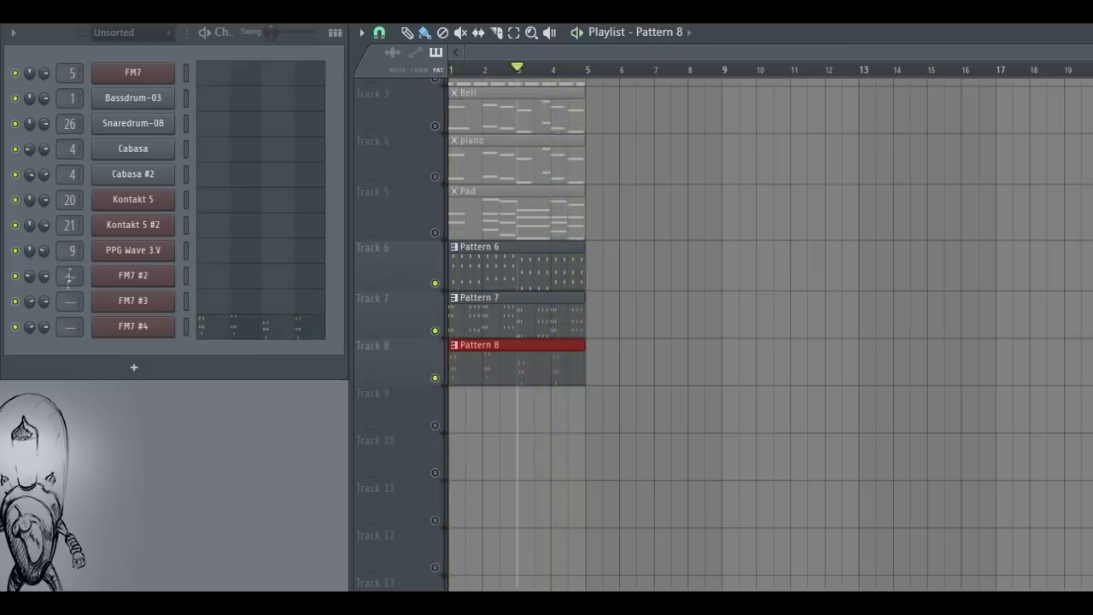
Route FM7 #2 to mixer track 15 and FM7 #3 and FM7 #4 to mixer track 14
left_click_drag(69, 278, 69, 248)
left_click_drag(70, 304, 70, 273)
left_click_drag(71, 331, 71, 300)
key("space")
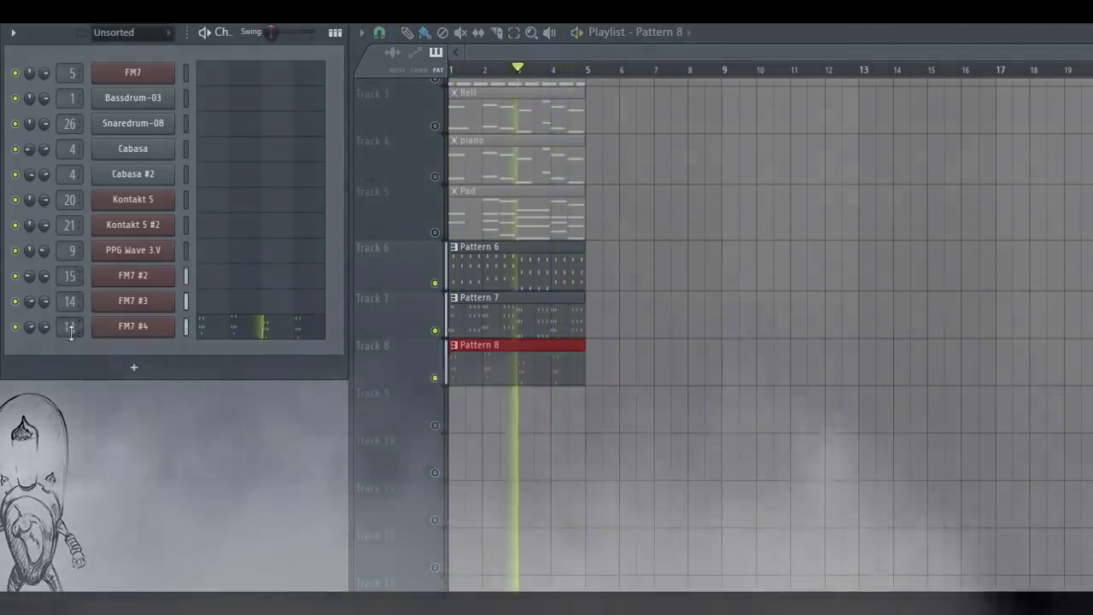
Reset the channel panning of FM7 #2, FM7 #3 and FM7 #4
right_click(31, 276)
left_click(52, 291)
right_click(30, 301)
left_click(51, 315)
right_click(31, 327)
left_click(49, 341)
Open the mixer and name insert 14 FM1 and insert 15 FM2
key("F9")
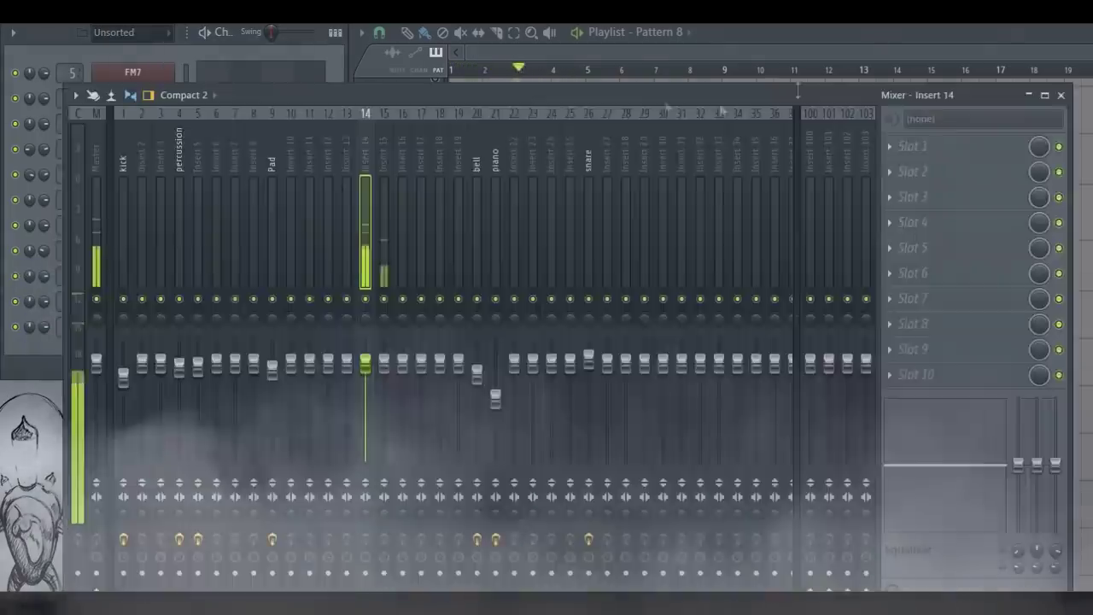
left_click_drag(408, 92, 460, 186)
key("space")
right_click(420, 228)
left_click(452, 223)
type("FM1")
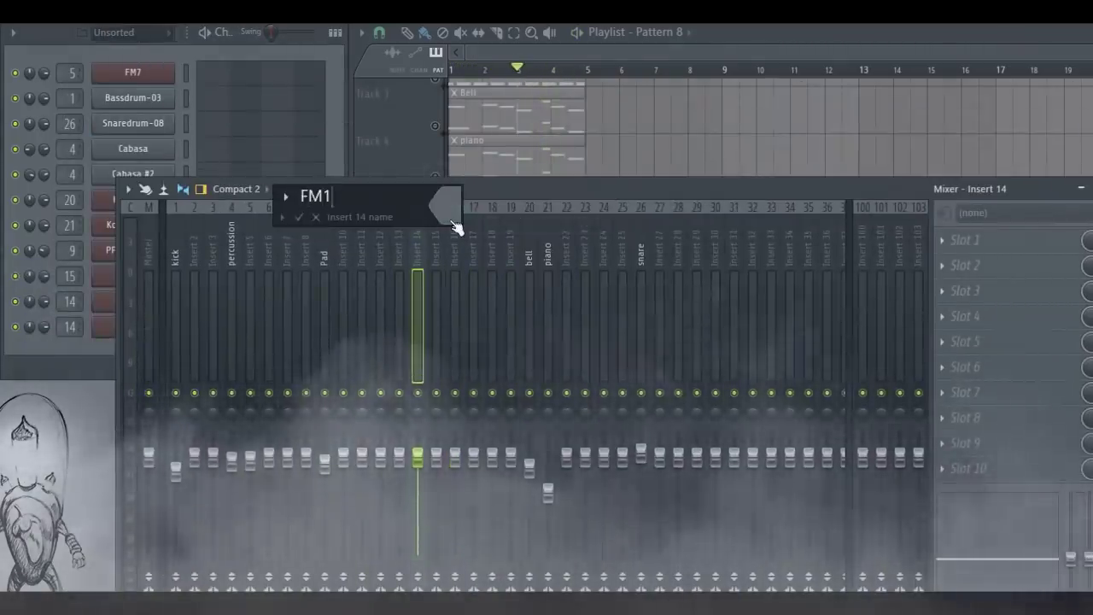
key("Tab")
type("FM2")
key("Return")
left_click_drag(452, 183, 413, 141)
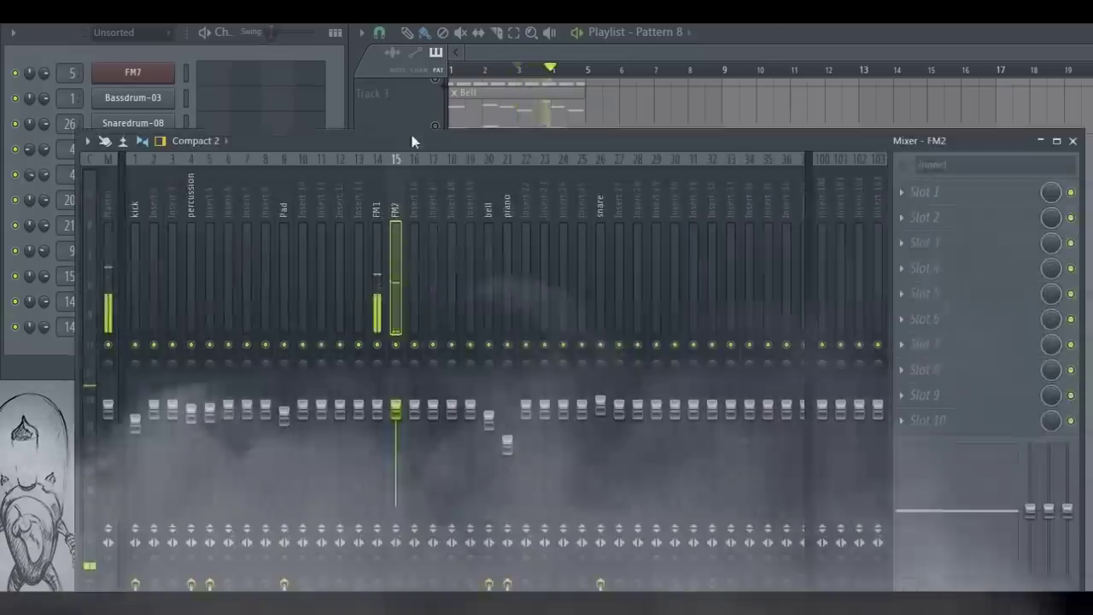
Add Fruity parametric EQ 2 to the soloed FM1 mixer track and roll off its low end
left_click(379, 342)
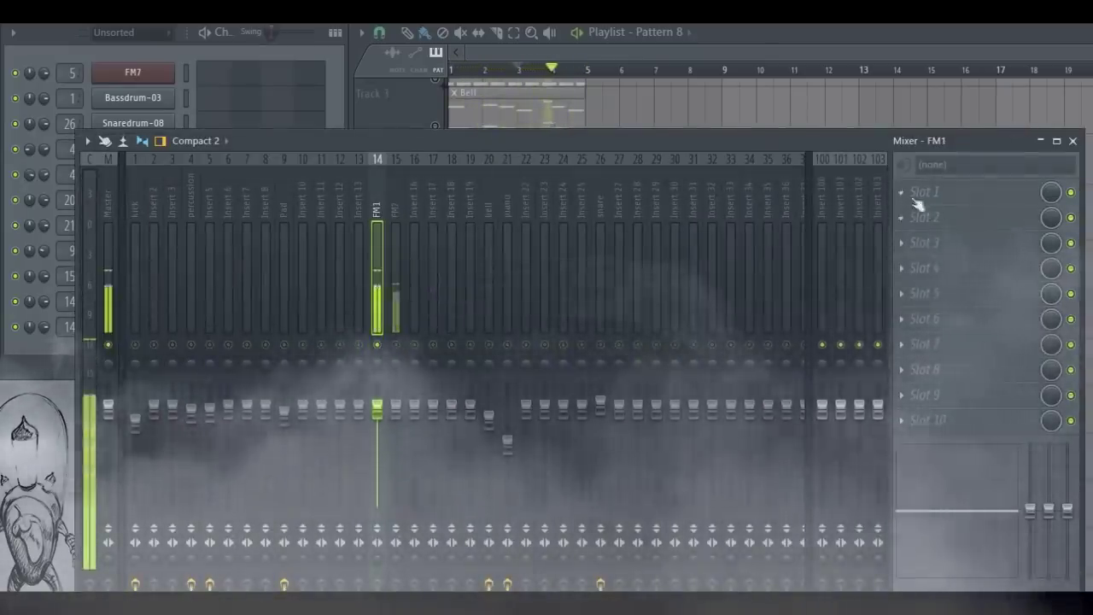
left_click(911, 197)
left_click(923, 311)
left_click_drag(219, 376, 252, 454)
scroll(253, 454, "down", 3)
left_click_drag(292, 376, 290, 383)
left_click_drag(406, 377, 447, 377)
left_click(658, 241)
Add Fruity Reeverb 2 to FM1's second slot and slightly raise its early reflections, room size and wet level
left_click(907, 218)
left_click(923, 357)
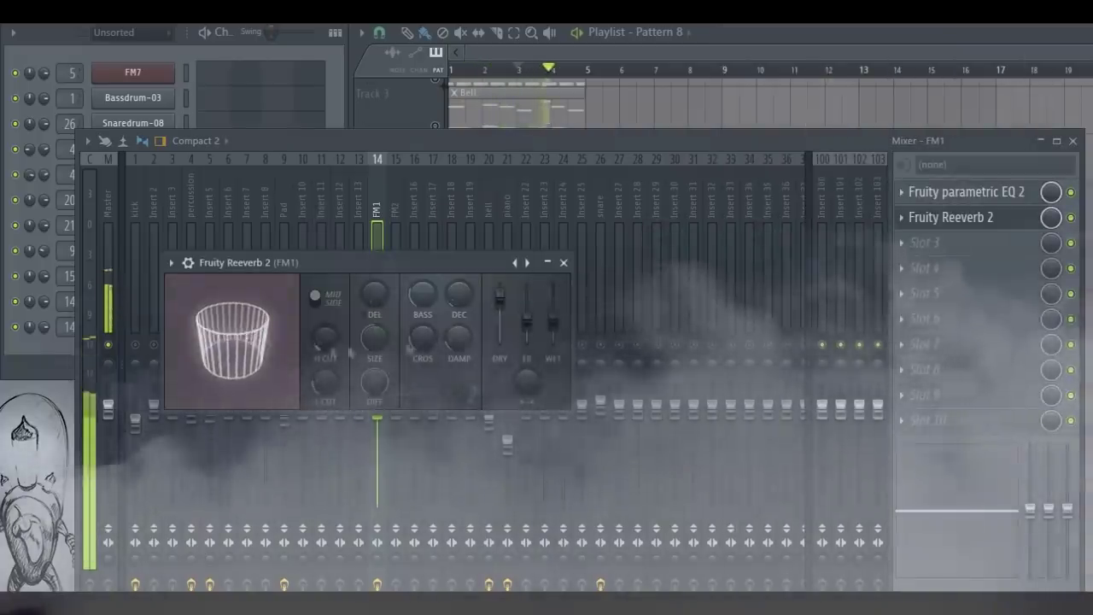
left_click_drag(526, 320, 526, 315)
left_click_drag(376, 343, 379, 338)
left_click_drag(553, 320, 553, 315)
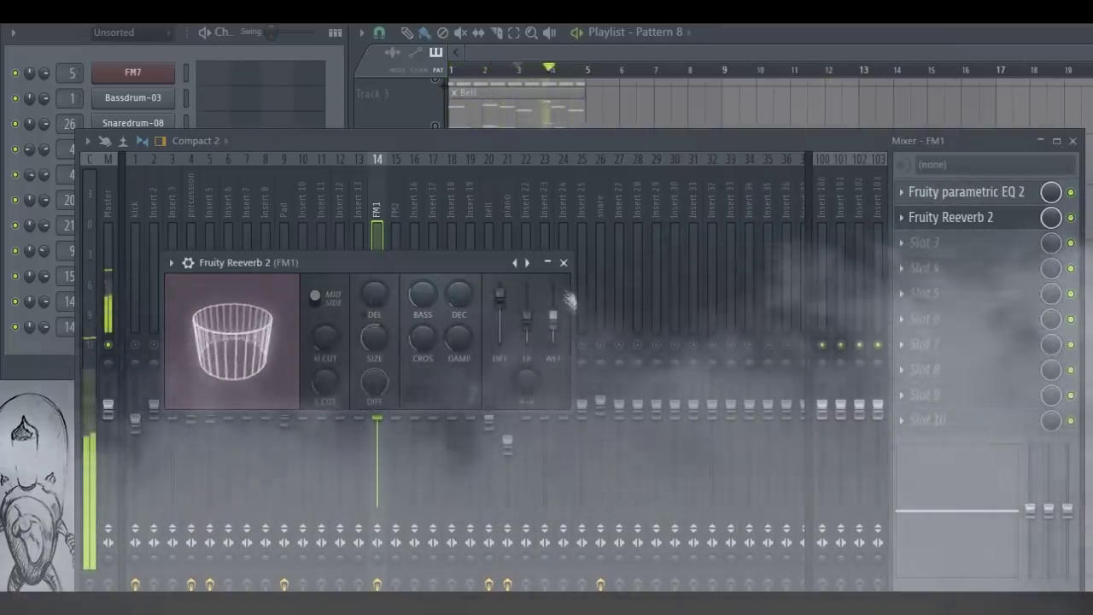
left_click(563, 262)
Try panning the FM2 and FM1 mixer tracks in opposite directions
left_click(395, 363)
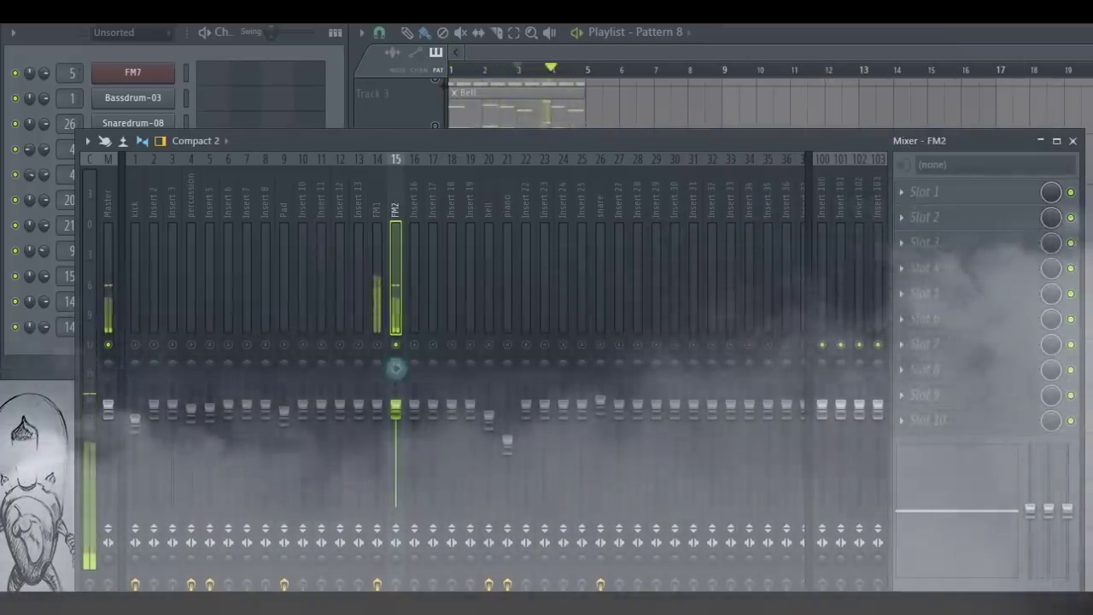
left_click_drag(395, 366, 395, 376)
left_click_drag(377, 365, 376, 354)
left_click(395, 312)
left_click(903, 192)
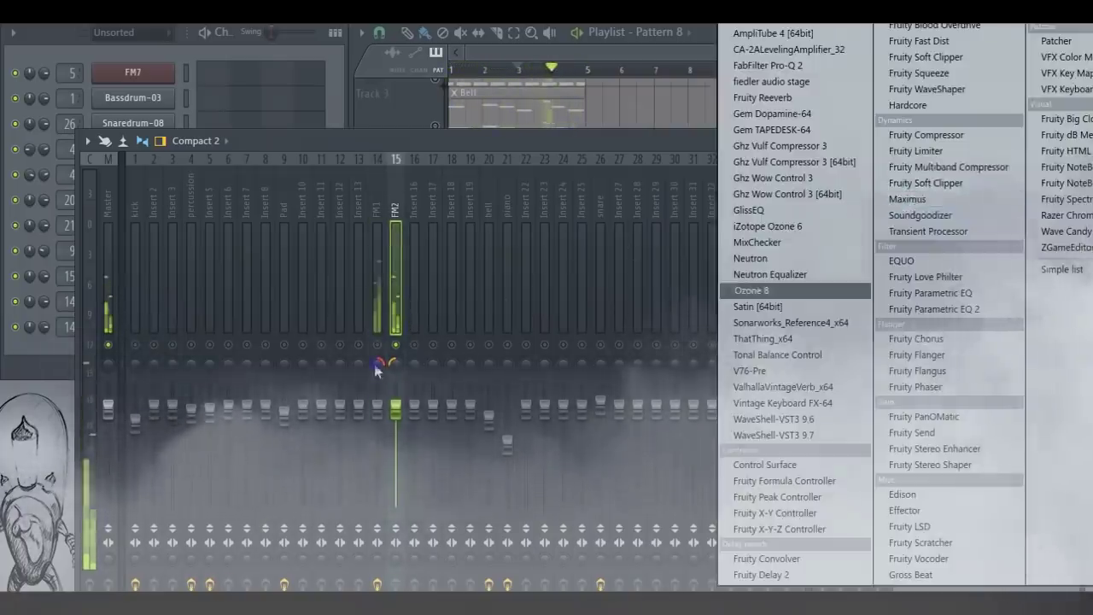
right_click(377, 367)
left_click(386, 376)
right_click(396, 366)
left_click(405, 376)
Add Fruity parametric EQ 2 with a low cut and Fruity Reeverb 2 to the FM2 mixer track
left_click(905, 193)
left_click(934, 309)
left_click_drag(88, 245, 153, 319)
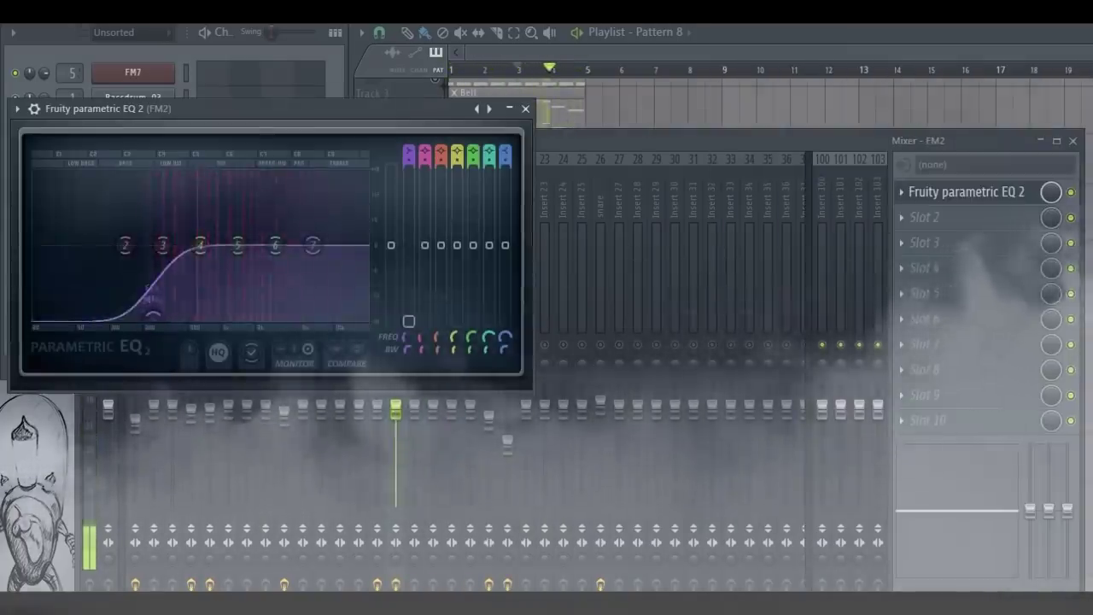
left_click(525, 108)
left_click(905, 218)
left_click(935, 358)
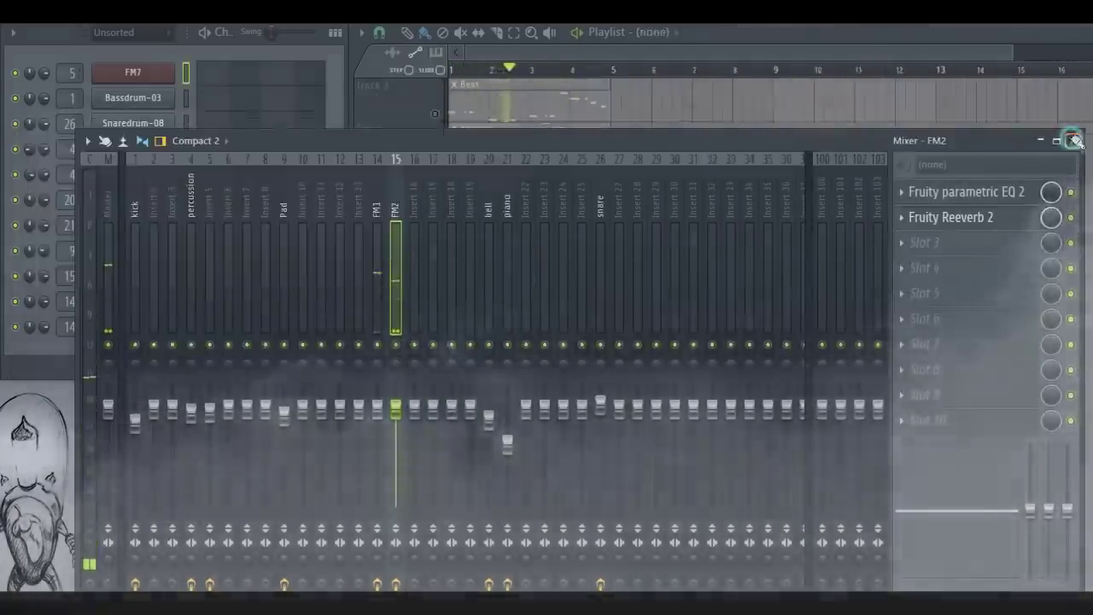
Return to the playlist and toggle solo on the Pad track while the song plays
left_click(1074, 141)
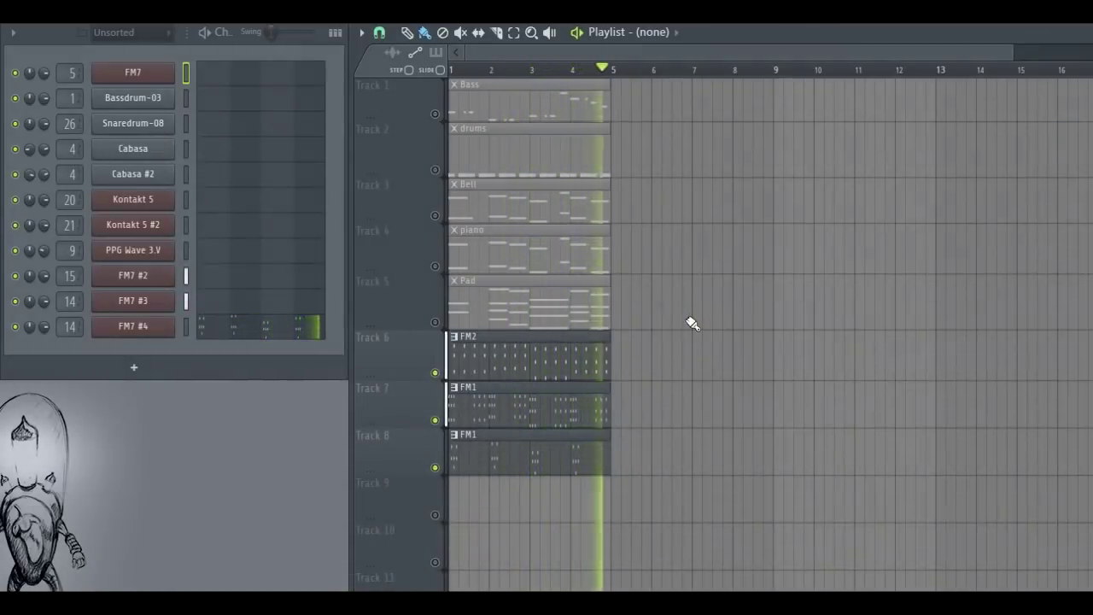
right_click(439, 326)
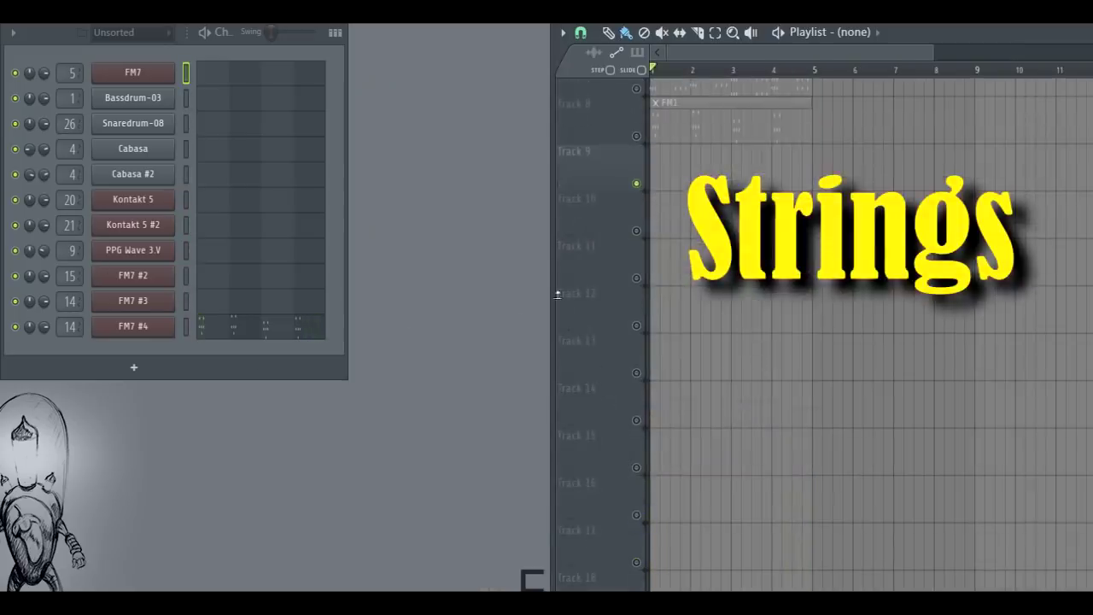
Add a Kontakt 5 channel with the OMI EII Synth Strings Solina 1 instrument and route it to mixer track 10
left_click(133, 368)
left_click(141, 159)
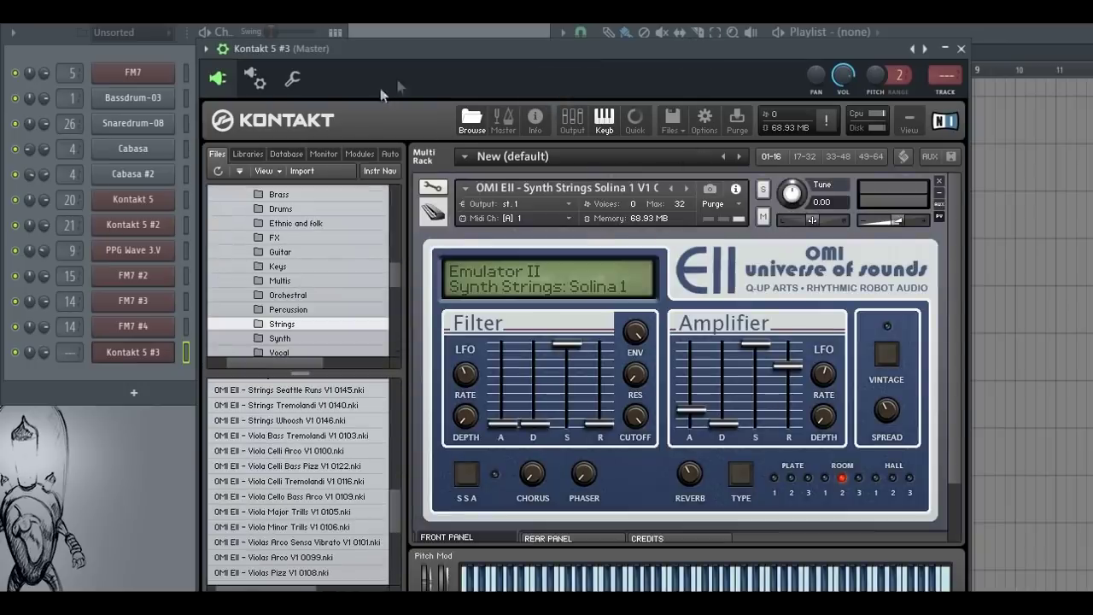
left_click(228, 50)
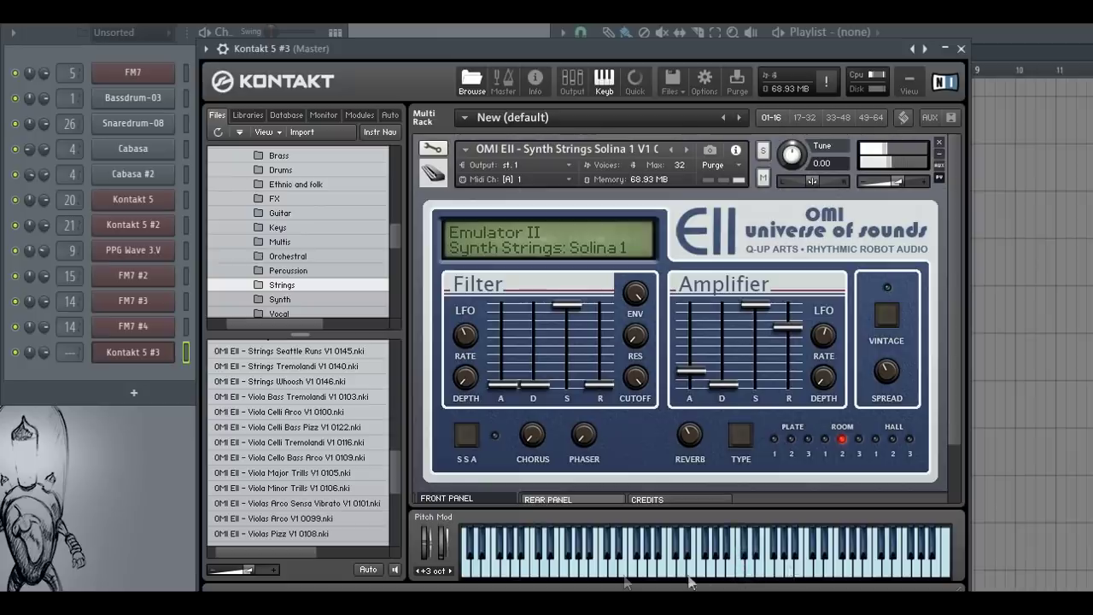
left_click_drag(678, 48, 696, 145)
left_click_drag(72, 351, 72, 329)
left_click_drag(570, 154, 677, 424)
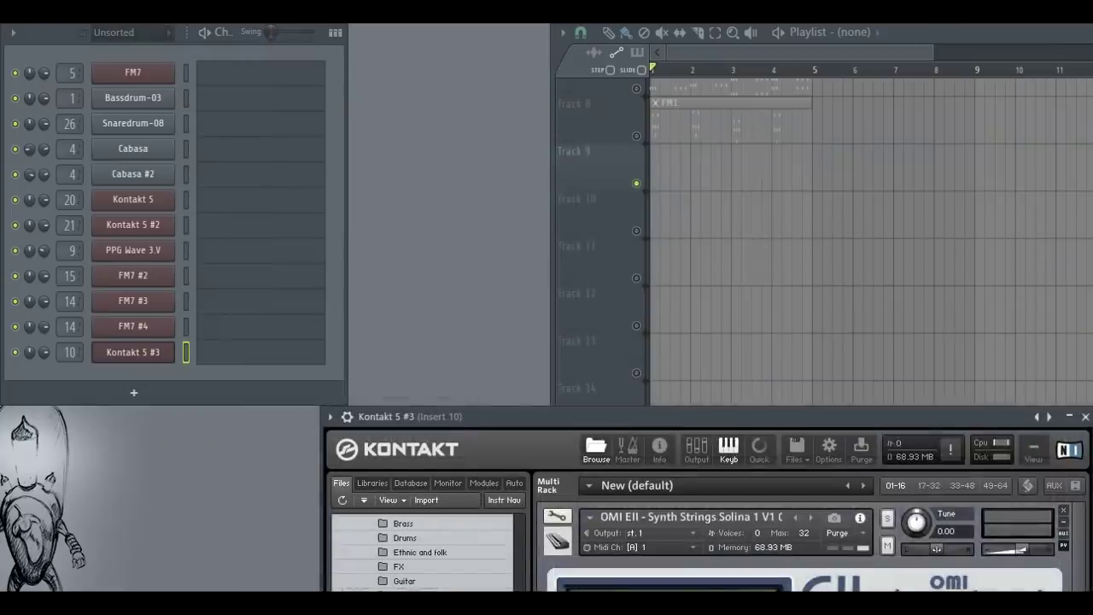
Place a new four-bar pattern on track 9 of the playlist and name it strings
left_click(683, 175)
left_click(837, 31)
left_click(931, 76)
type("strings")
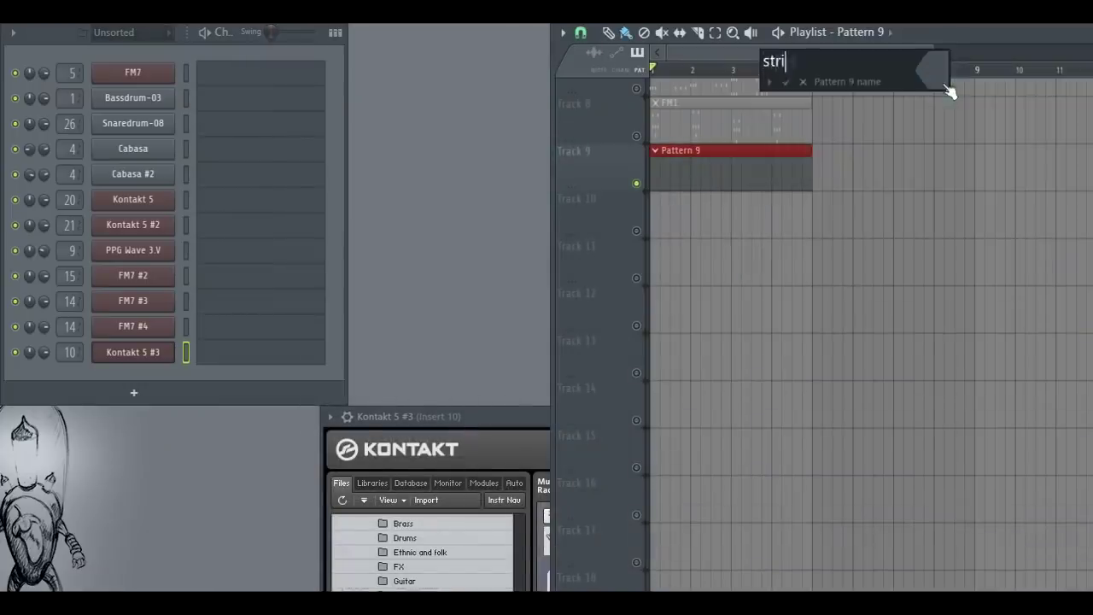
key("Return")
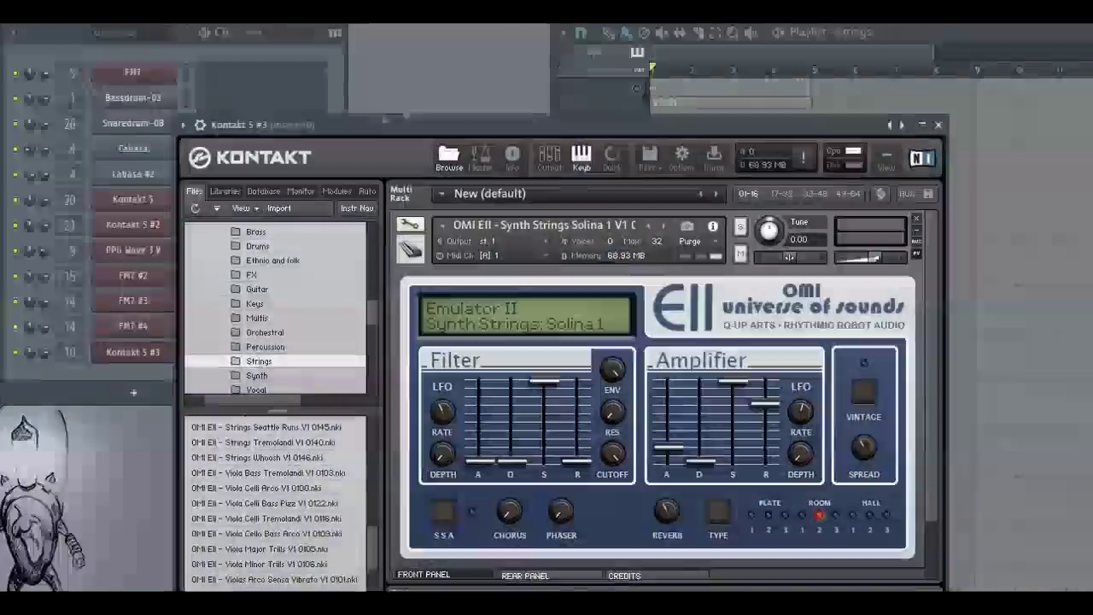
Close the Kontakt window and draw a bar-long G4, E4, B3 chord in bar 1 of Kontakt 5 #3's piano roll
left_click(938, 125)
left_click(256, 357)
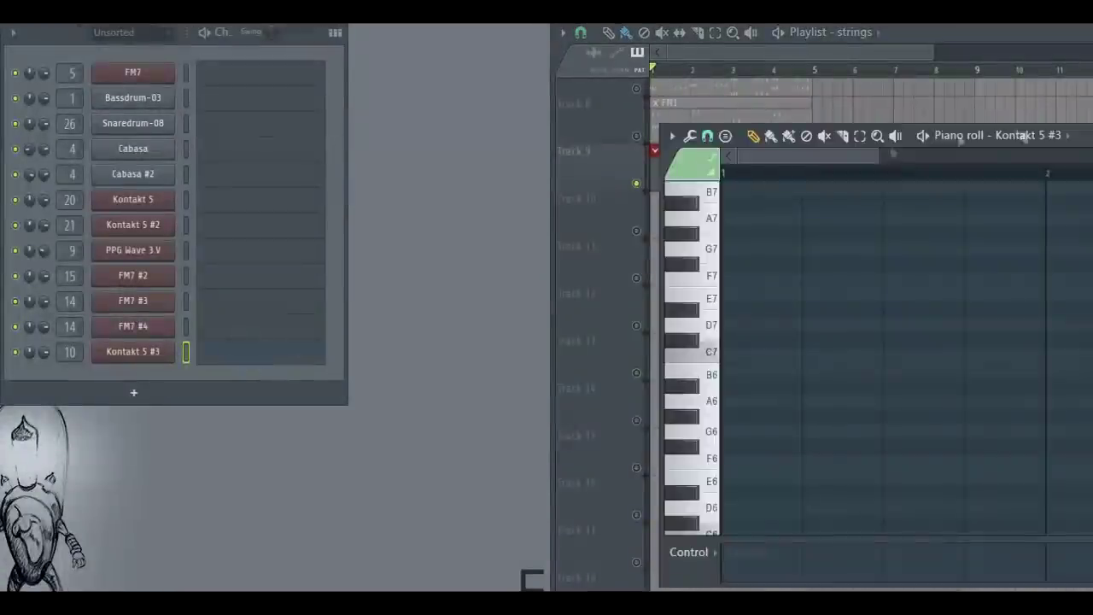
left_click_drag(1025, 136, 586, 103)
double_click(586, 103)
scroll(717, 142, "down", 2)
left_click(92, 280)
left_click_drag(147, 279, 766, 279)
left_click(71, 325)
left_click(70, 400)
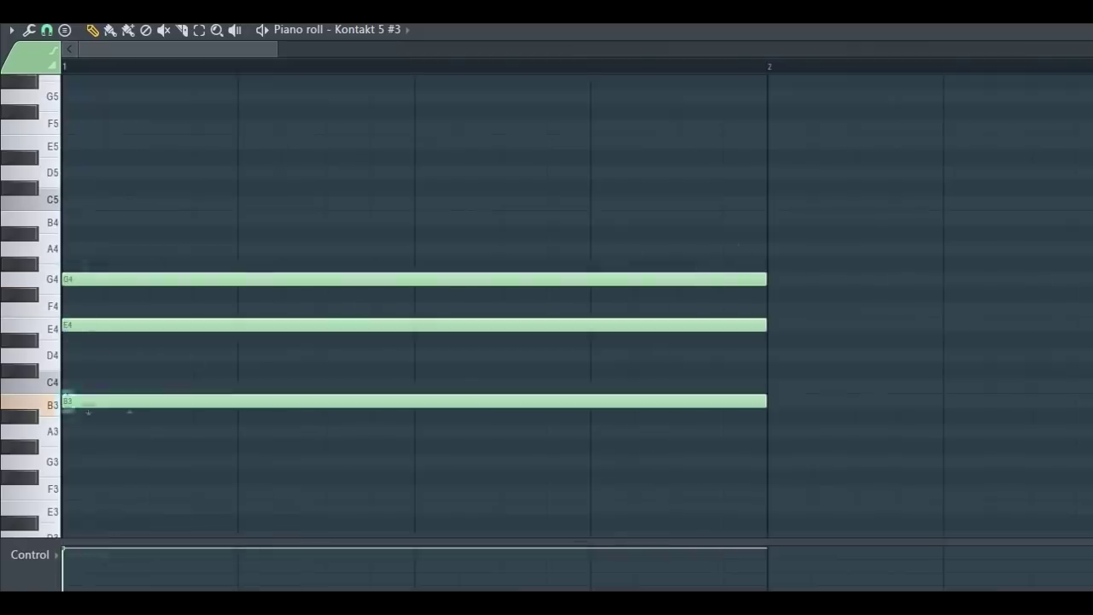
Shorten the chord slightly, duplicate it into bar 2 and raise the copy's lowest note to C4
scroll(436, 103, "down", 4)
key("ctrl+a")
left_click_drag(353, 400, 348, 399)
key("ctrl+b")
key("ctrl+d")
left_click_drag(547, 401, 547, 386)
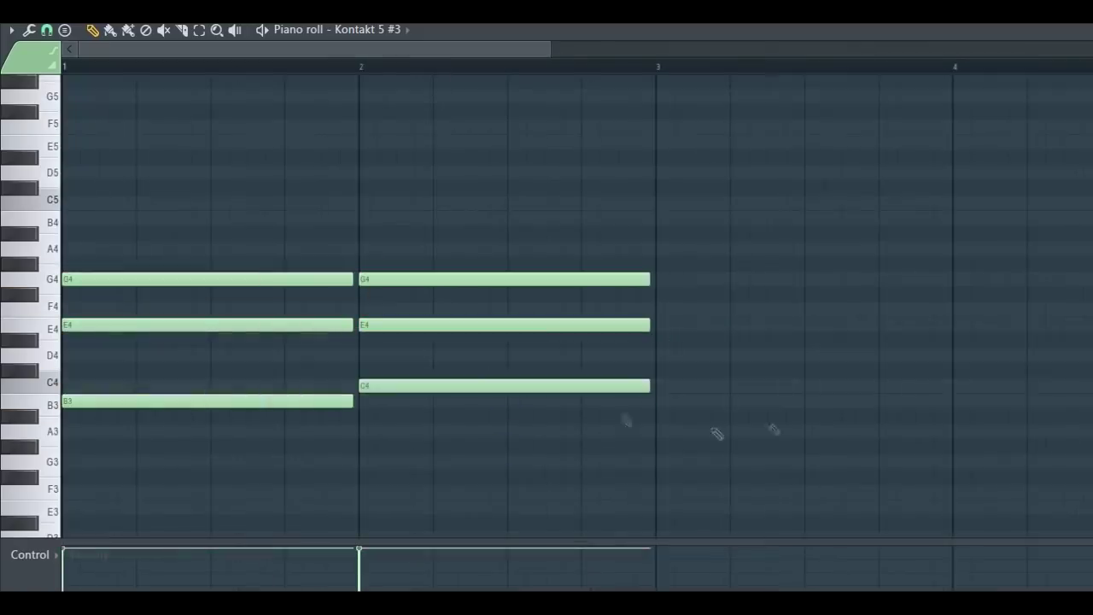
Draw an F#4, D4, A3 chord in bar 3 and an F#4, D4, B3 chord in bar 4, and play the pattern
left_click(659, 295)
left_click(657, 357)
left_click(658, 432)
left_click_drag(476, 52, 531, 60)
left_click(562, 295)
left_click(559, 355)
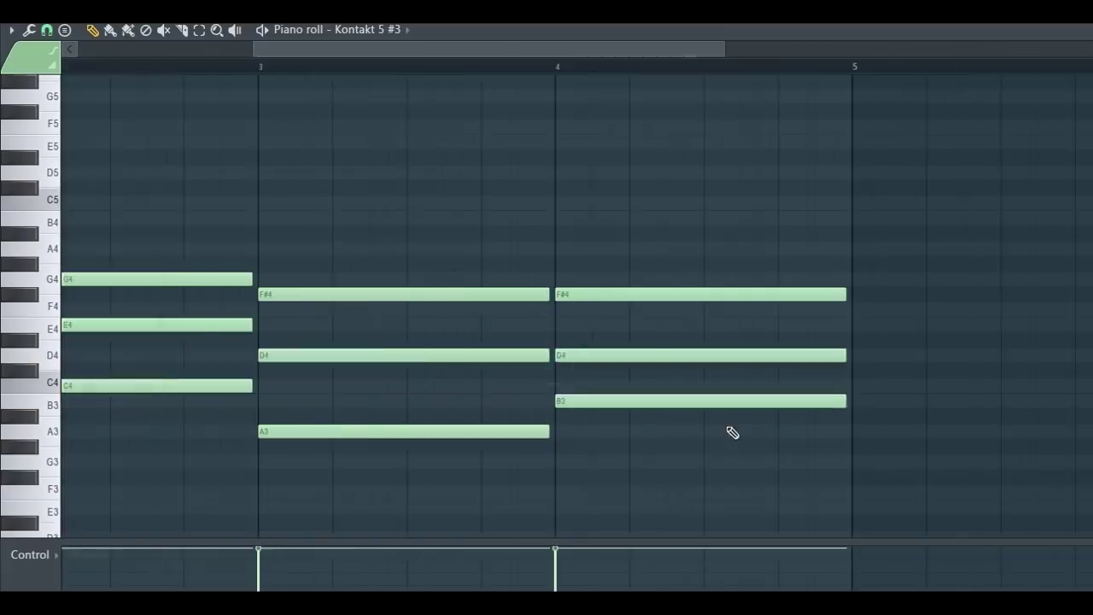
scroll(639, 110, "down", 2)
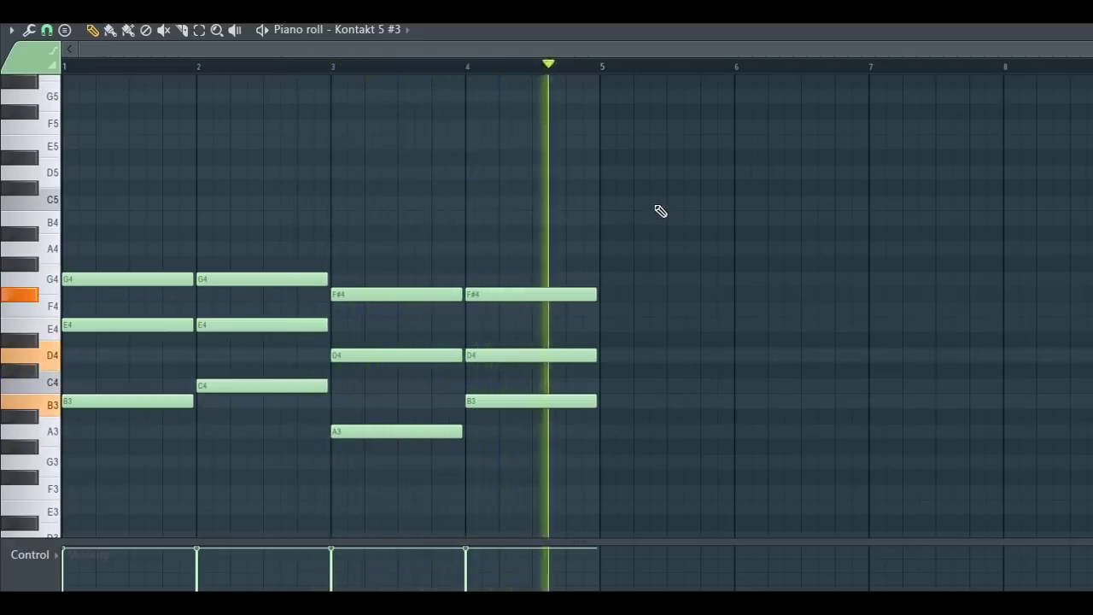
key("space")
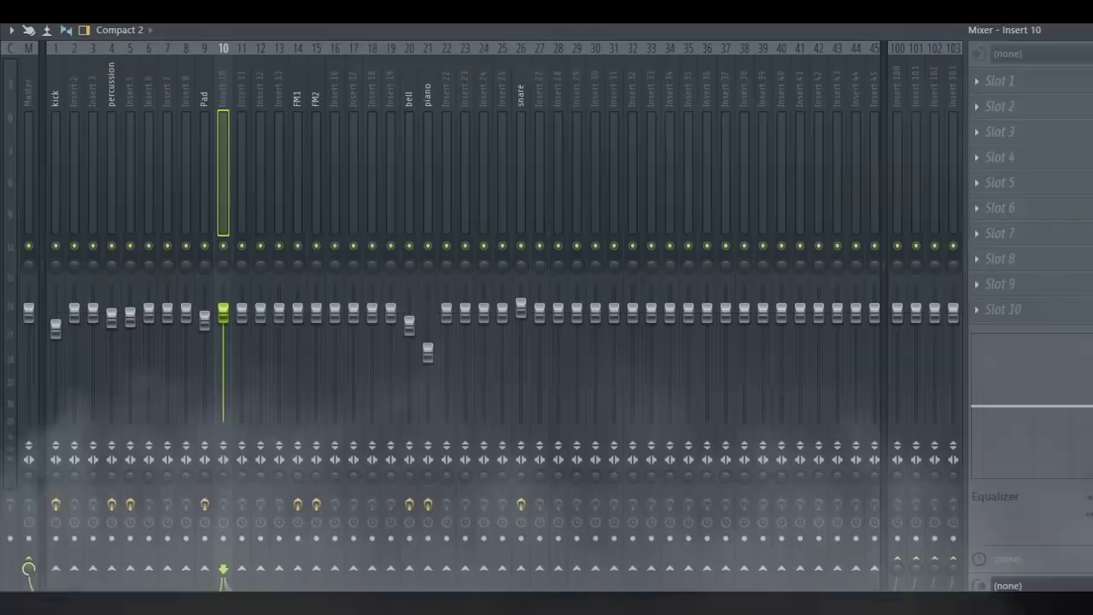
Rename mixer insert 10 as strings
right_click(232, 42)
left_click(260, 63)
type("strungs")
key("Return")
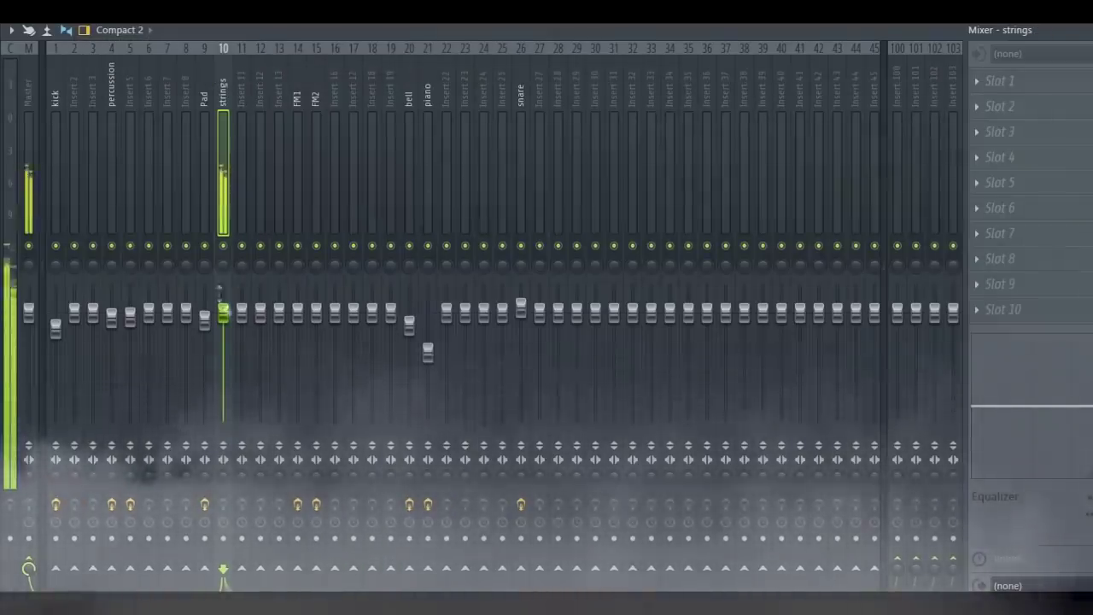
Add Fruity parametric EQ 2 with a low cut to the strings mixer track and return to the playlist
left_click_drag(222, 313, 260, 450)
left_click(987, 87)
left_click(1000, 314)
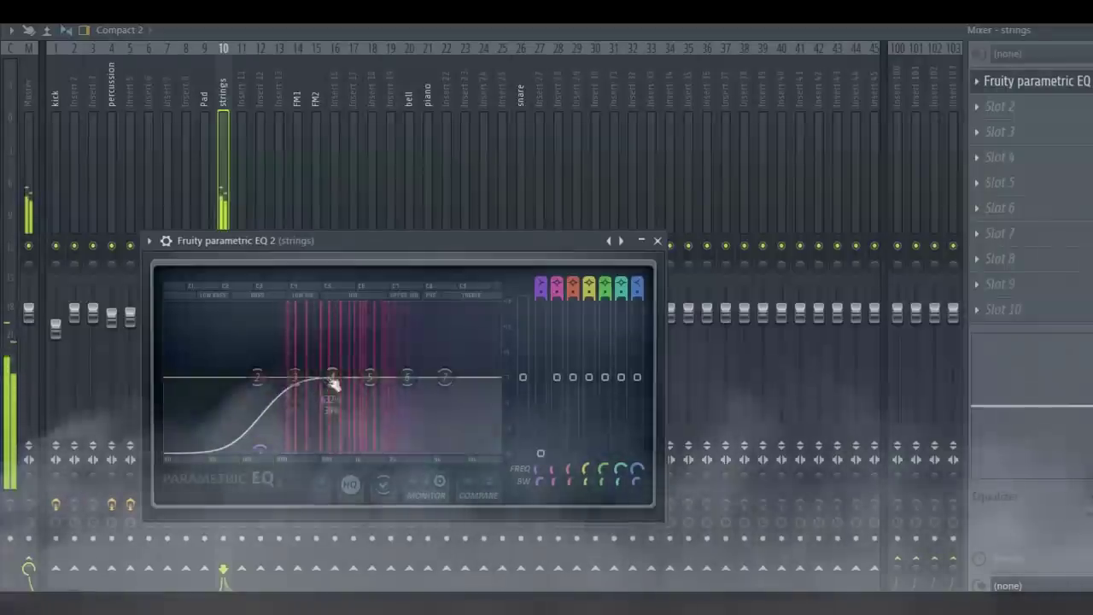
left_click_drag(333, 379, 428, 384)
left_click(657, 241)
key("F9")
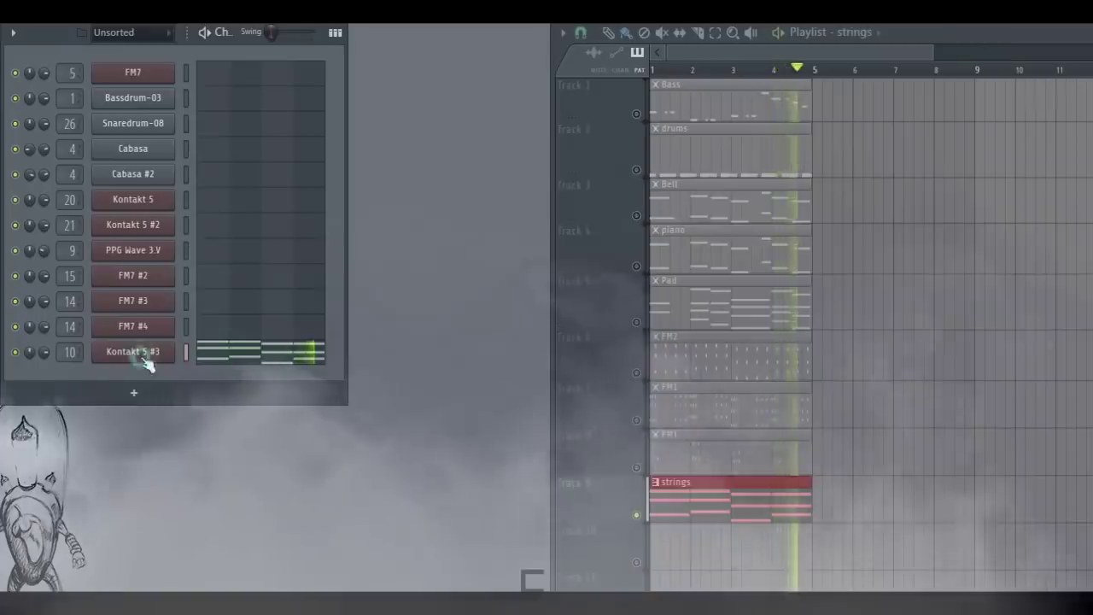
Check the strings' Kontakt patch, then unmute the FM1 and FM2 playlist tracks so they play with the strings
left_click(139, 355)
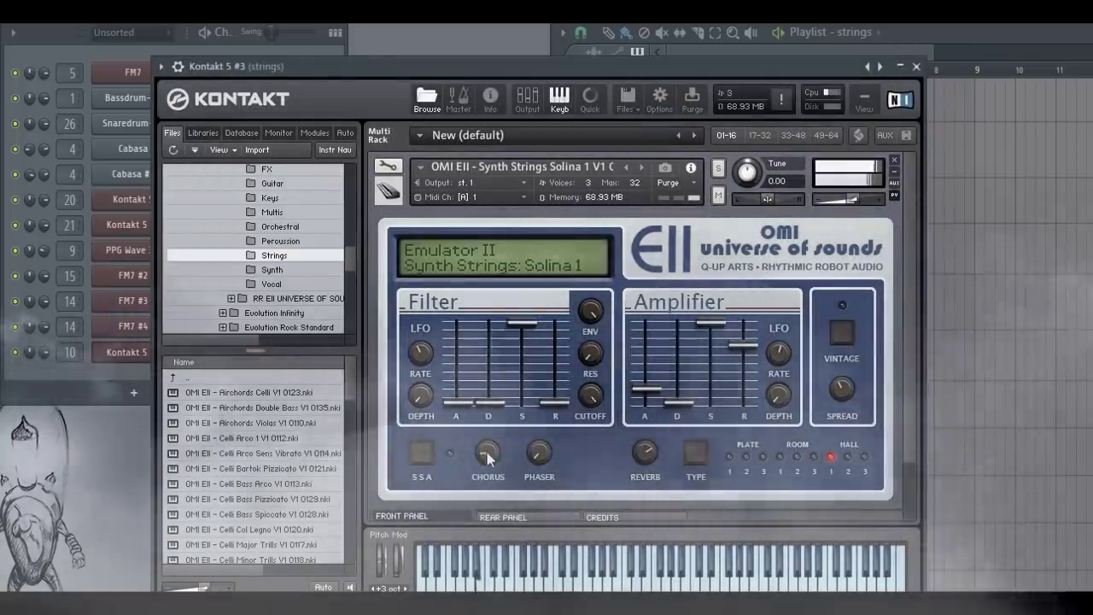
left_click(918, 66)
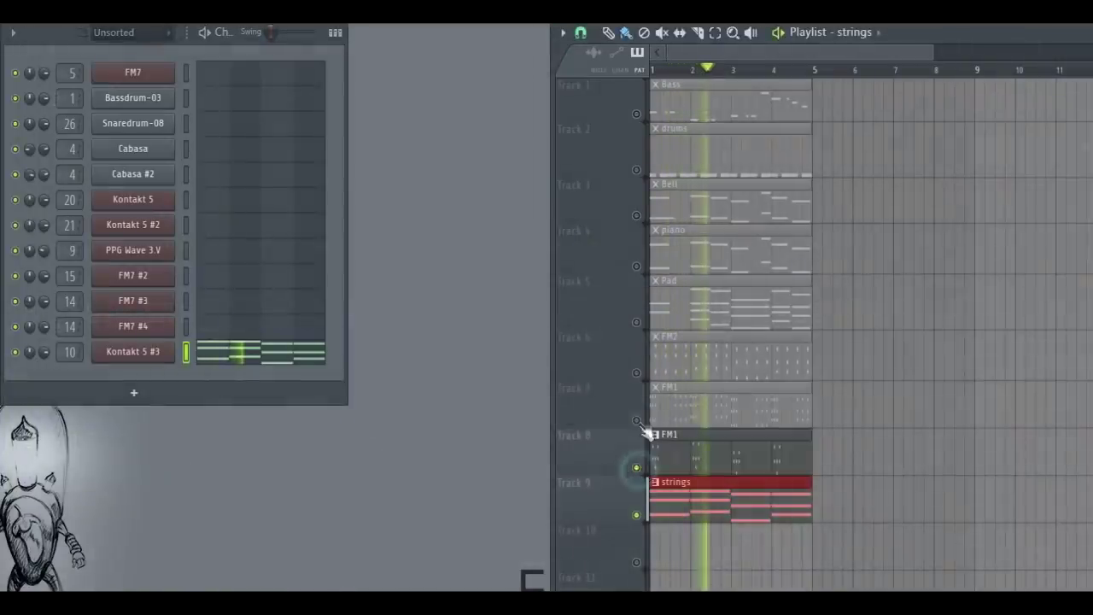
left_click(637, 421)
left_click(638, 374)
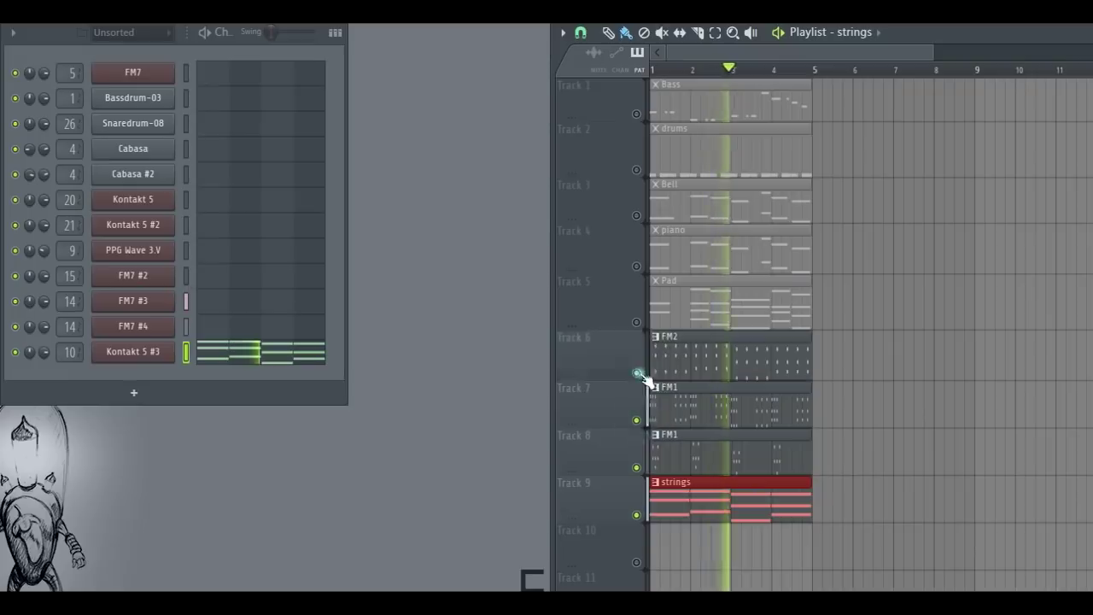
Lower the strings volume in the mixer and unmute all playlist tracks to play the full arrangement
key("F9")
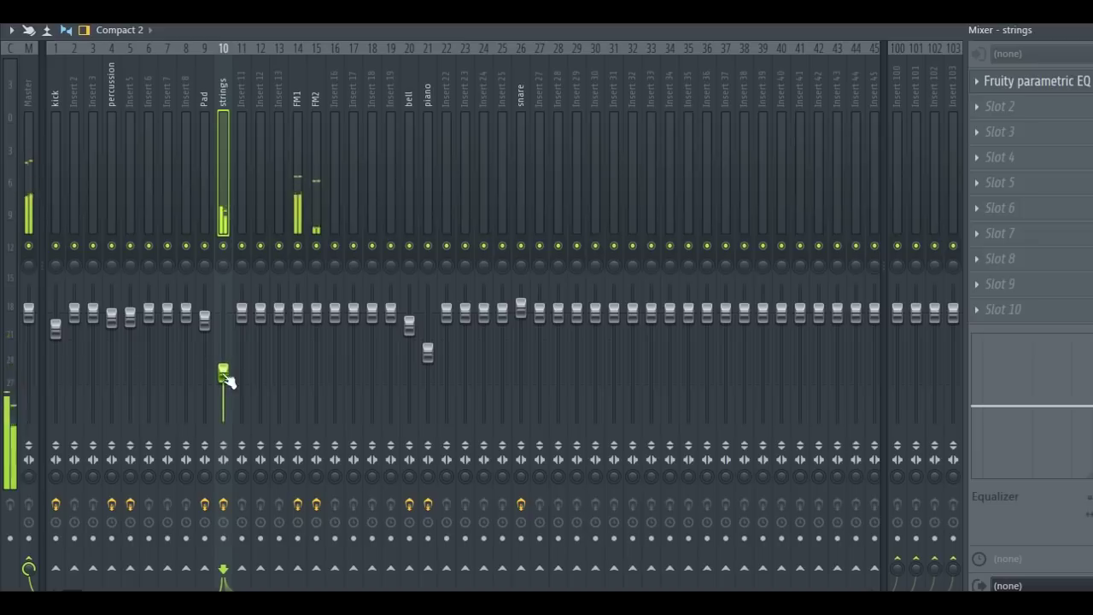
key("F9")
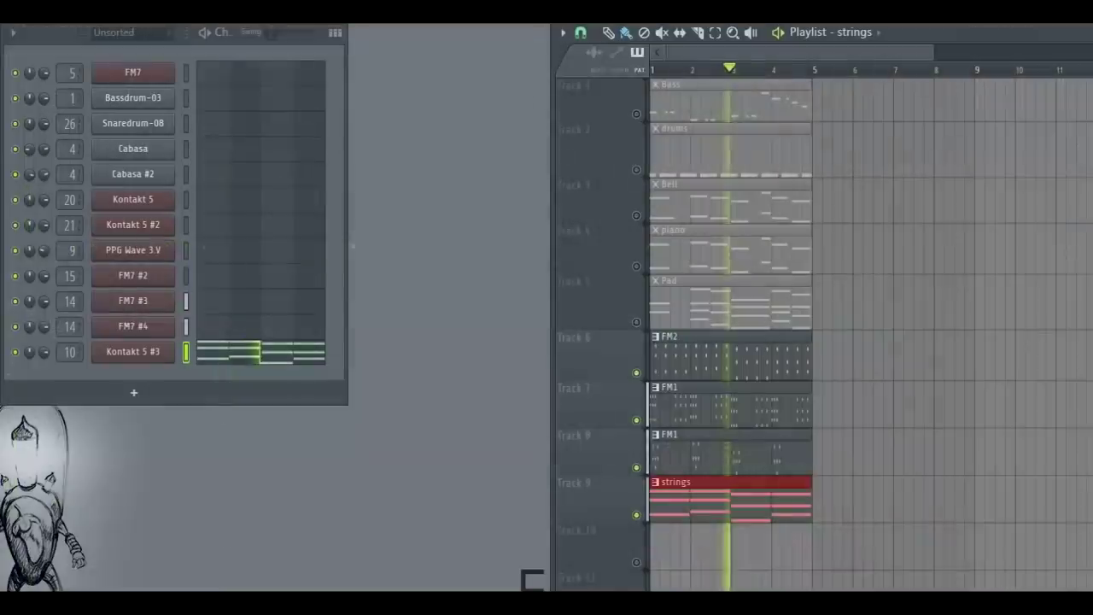
right_click(637, 322)
right_click(637, 322)
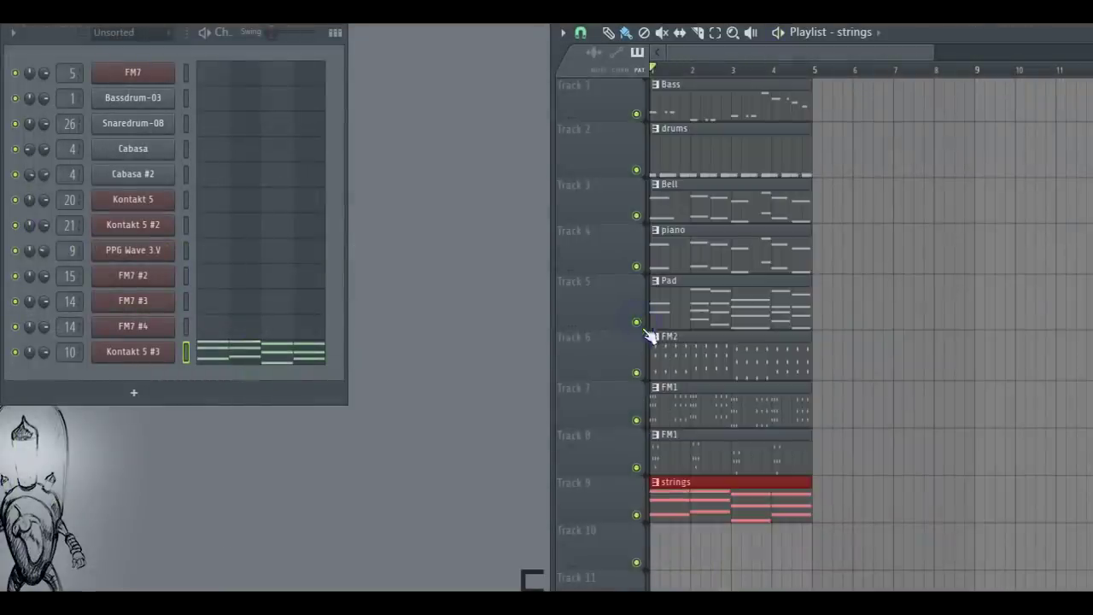
scroll(651, 348, "down", 1)
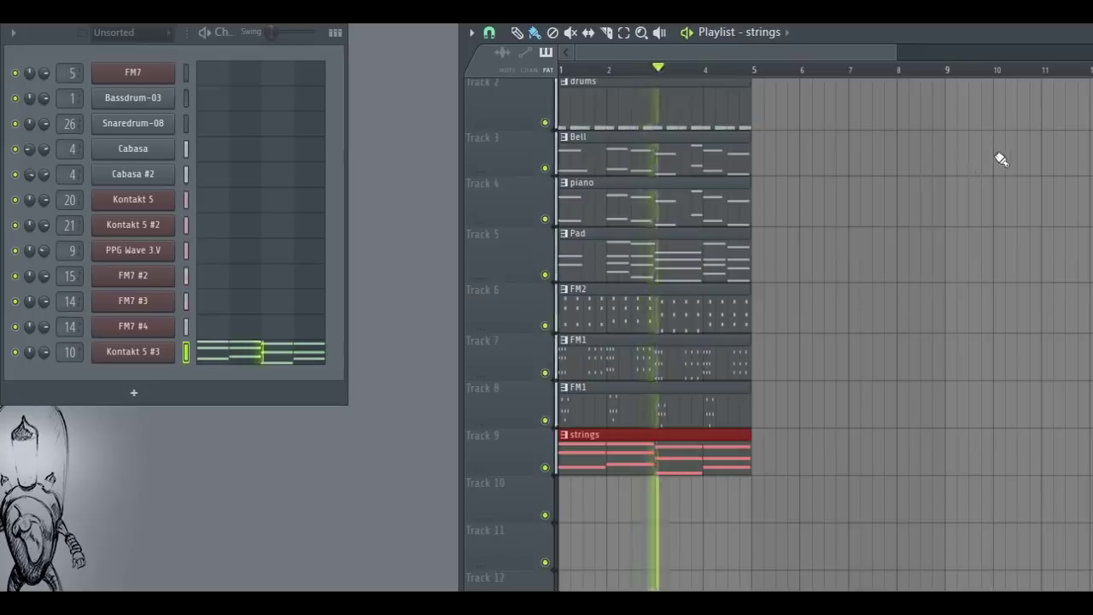
scroll(1017, 163, "up", 1)
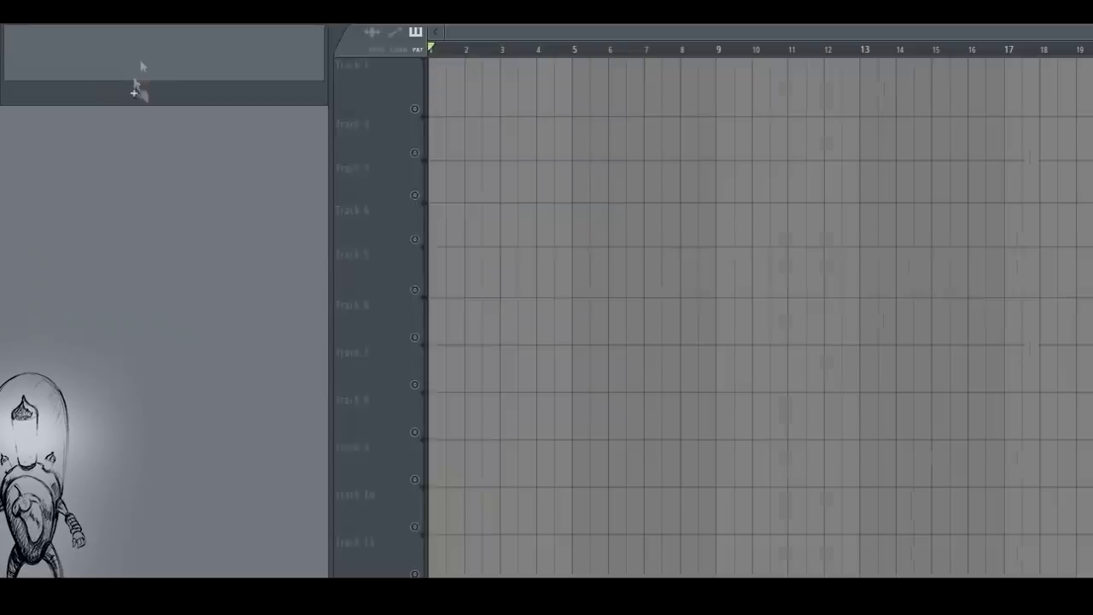
Add a RealStrat guitar channel to the empty project
left_click(136, 91)
left_click(171, 357)
left_click_drag(416, 232, 375, 23)
left_click(179, 385)
left_click(183, 119)
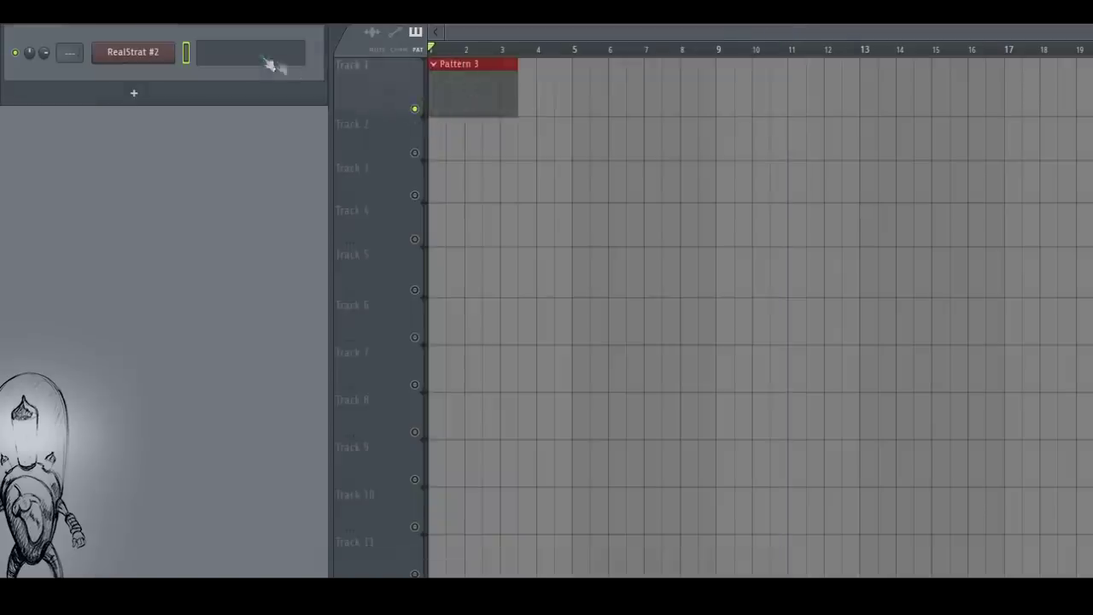
Draw a B4, D5, E5, D5 guitar riff in bar 1 and duplicate it through bar 4
left_click(265, 59)
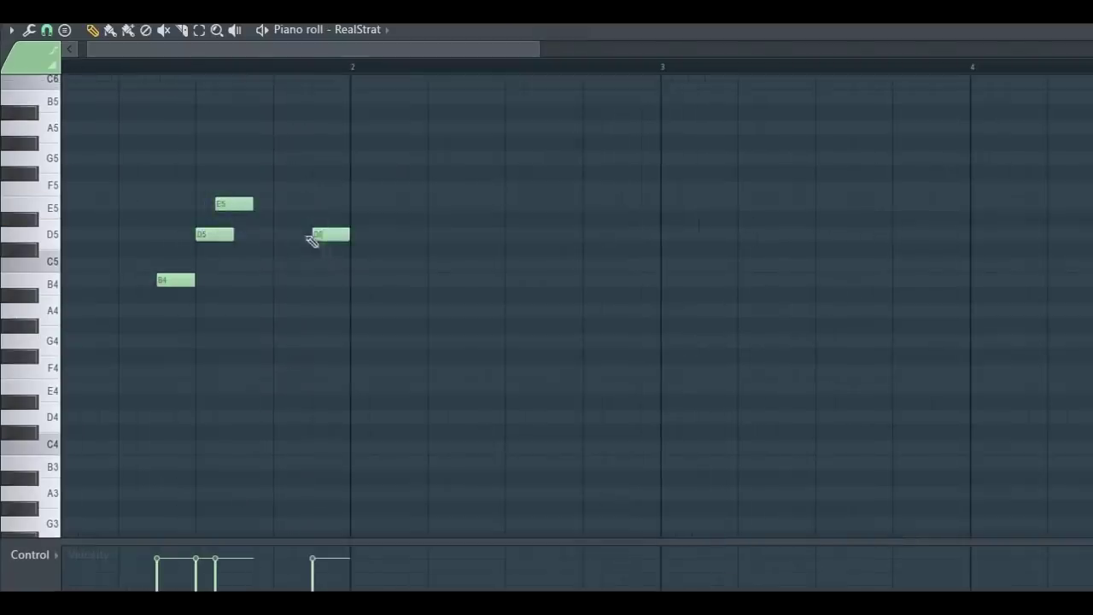
left_click_drag(475, 282, 144, 193)
left_click_drag(159, 284, 469, 299)
key("ctrl+b")
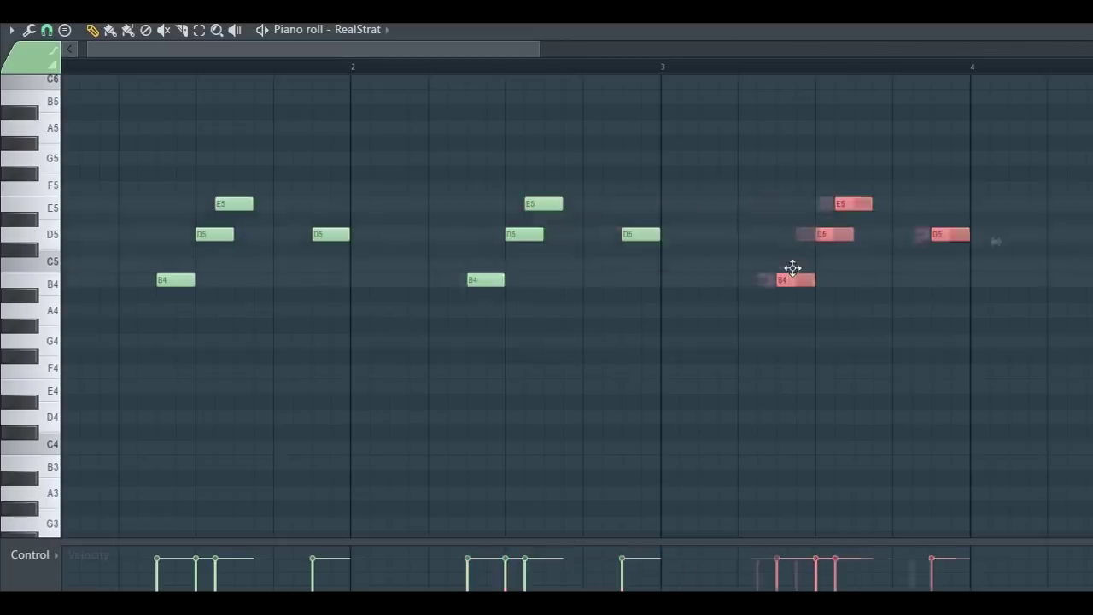
left_click_drag(531, 49, 567, 50)
left_click_drag(715, 280, 1025, 280)
Add a very short E5 after each bar's E5 note and shorten the D5 notes in all four bars
scroll(546, 188, "down", 2)
left_click(128, 80, "ctrl")
key("space")
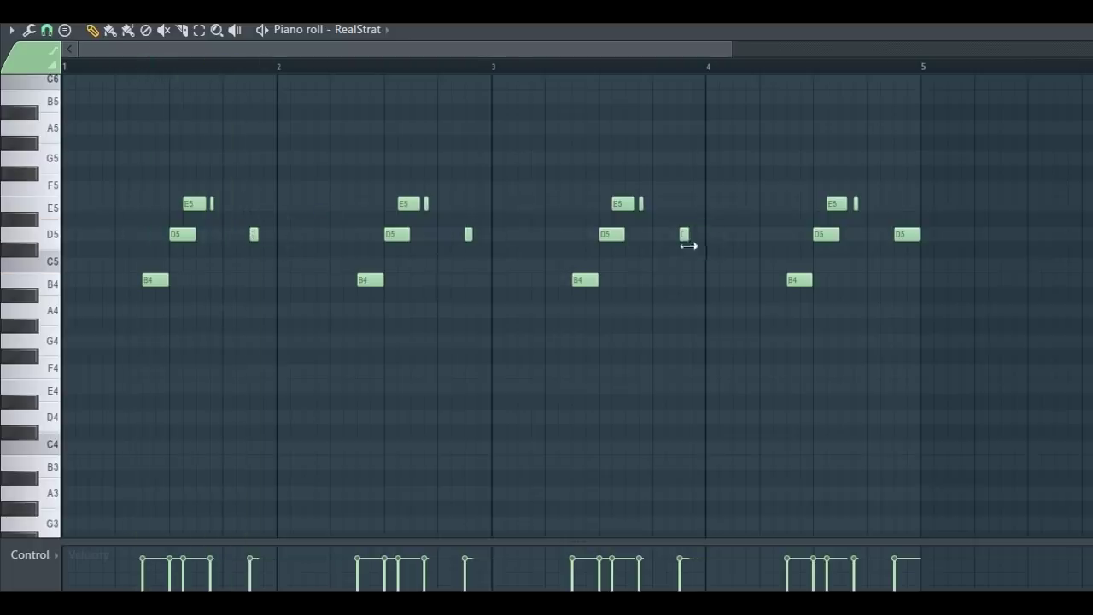
left_click_drag(196, 232, 182, 234)
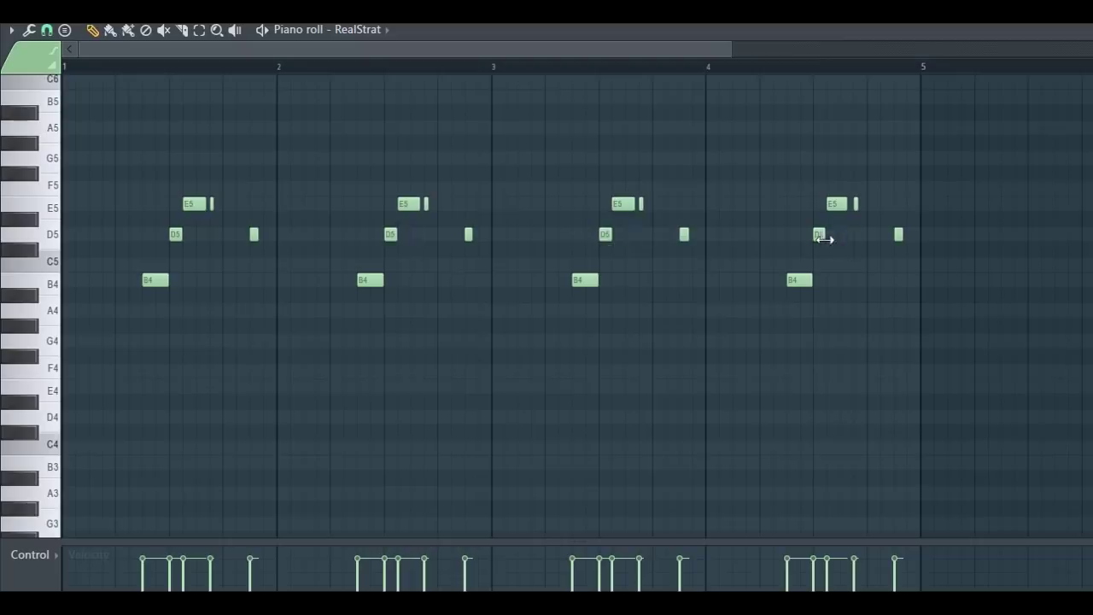
Vary the velocities of the guitar notes in bar 1 and play the riff
scroll(196, 205, "up", 1)
scroll(158, 282, "down", 1)
scroll(213, 206, "up", 2)
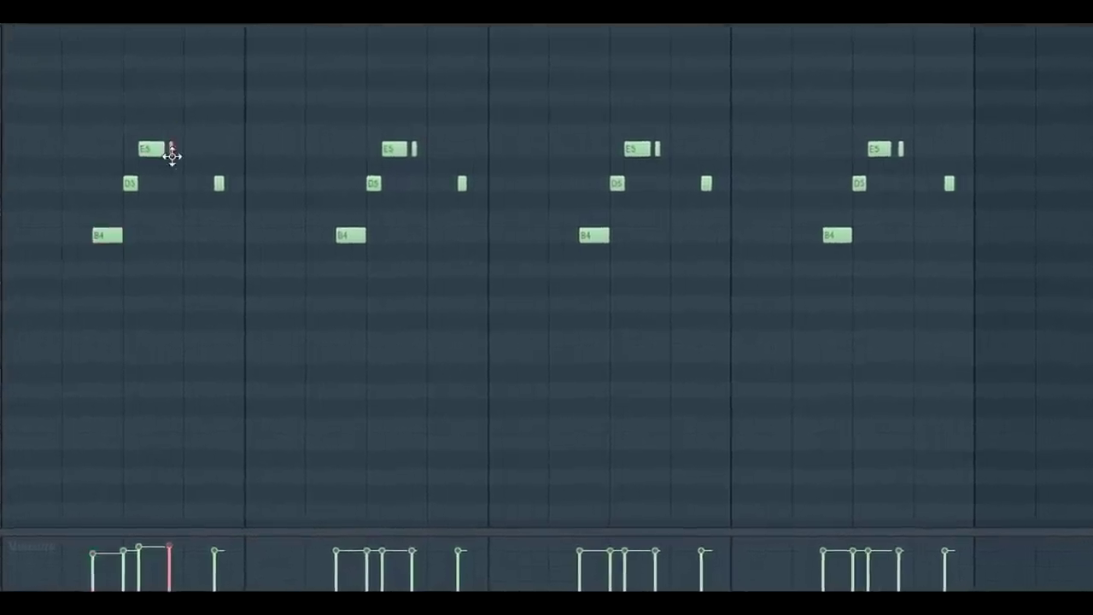
scroll(218, 184, "up", 1)
key("space")
key("space")
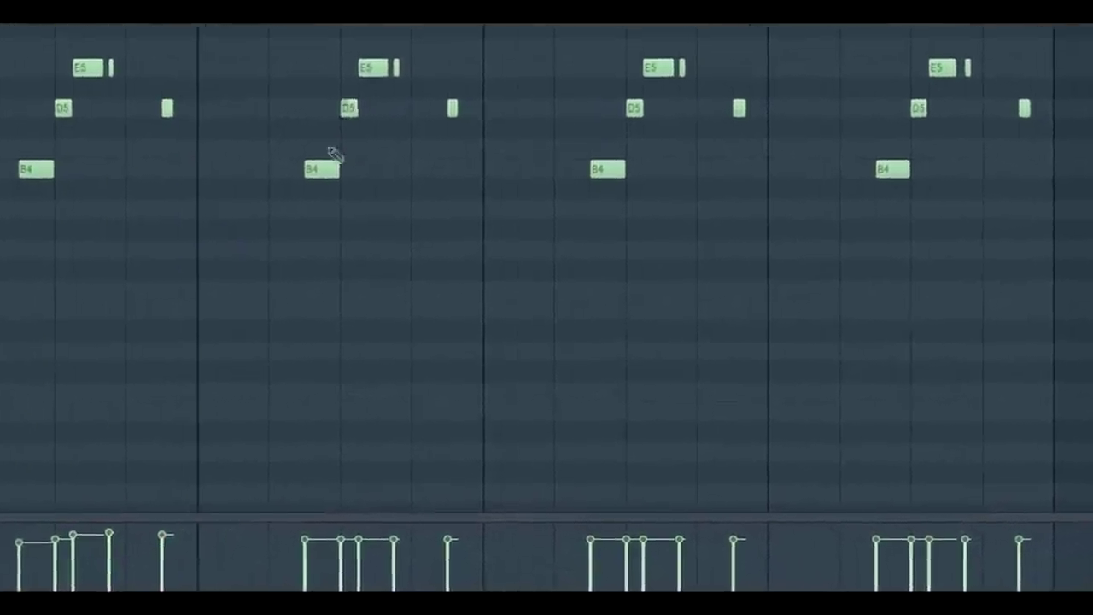
Vary the E5 velocities in the following bars, and in bars 3 and 4 shorten the E5 and insert a short D5 after it
left_click(373, 67)
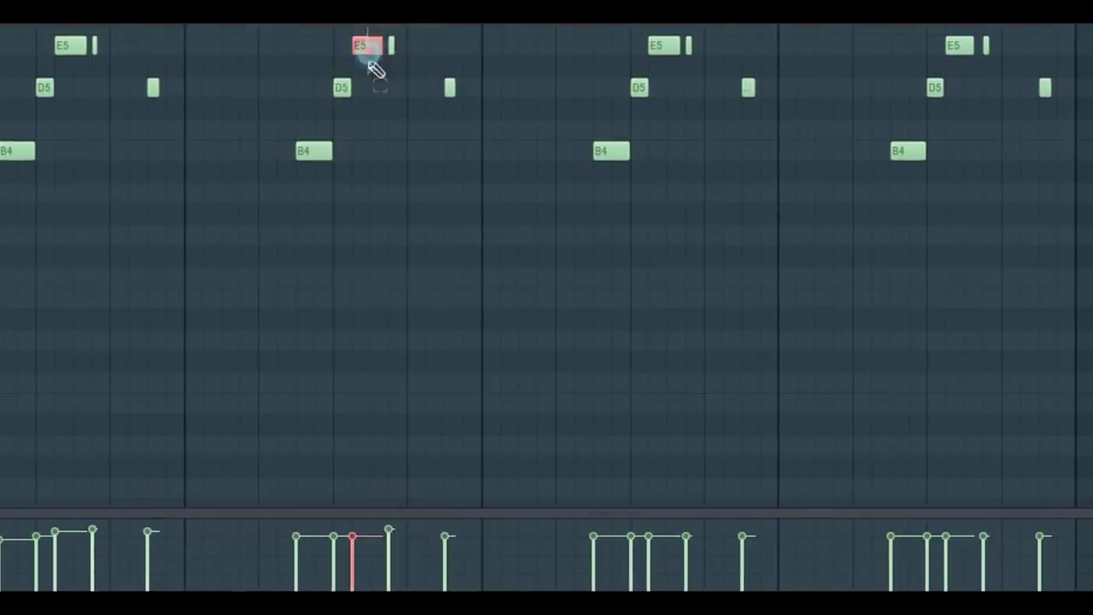
left_click(666, 49)
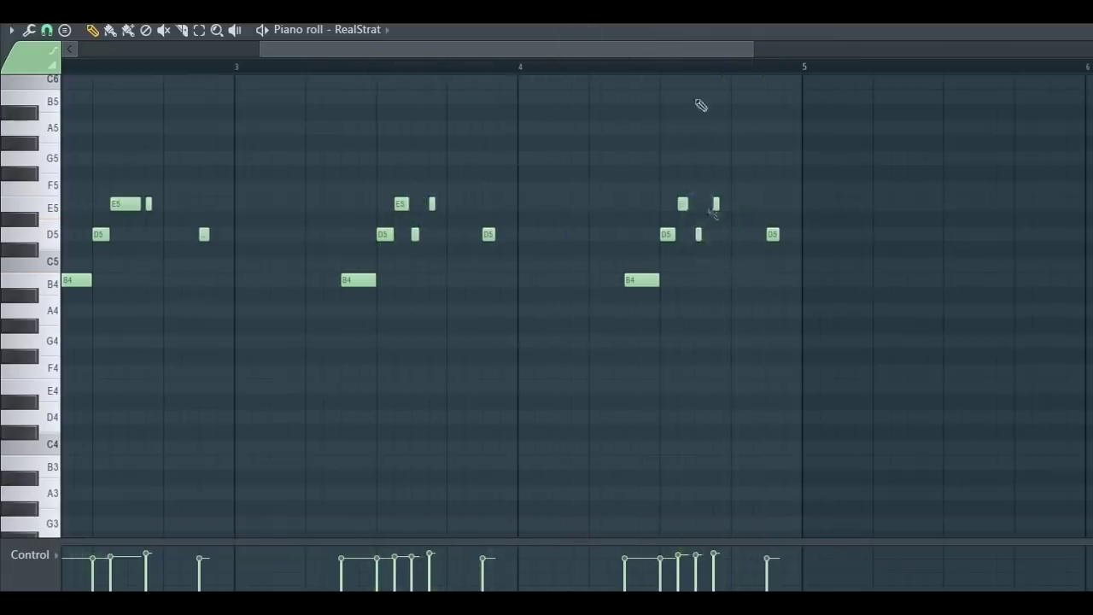
scroll(700, 105, "down", 2)
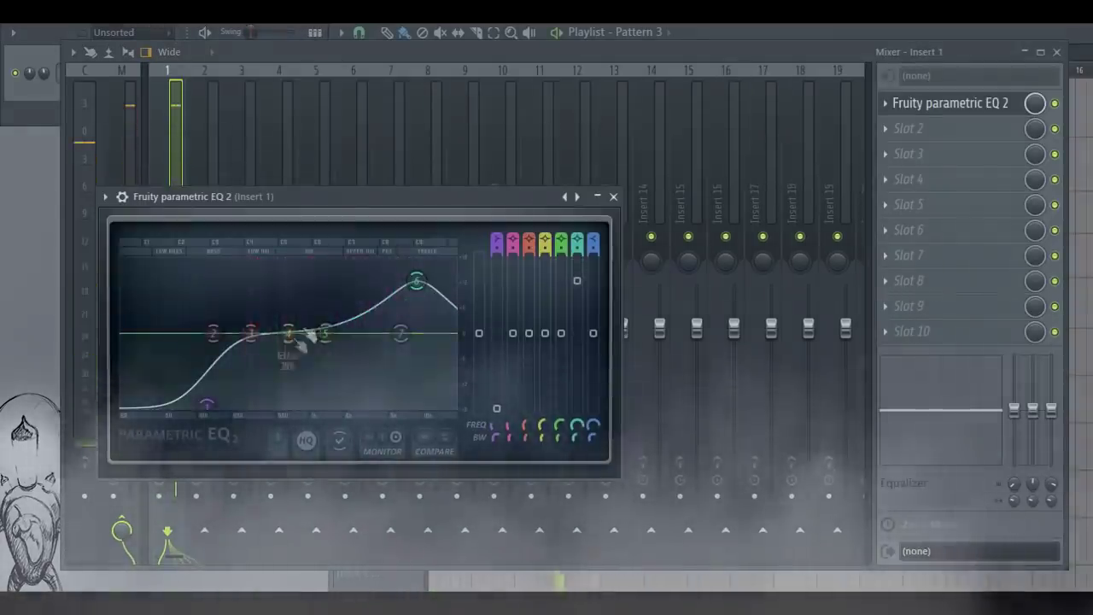
Shape the guitar on mixer insert 1 with Fruity parametric EQ 2, cutting the lows and boosting the highs
left_click_drag(325, 333, 376, 342)
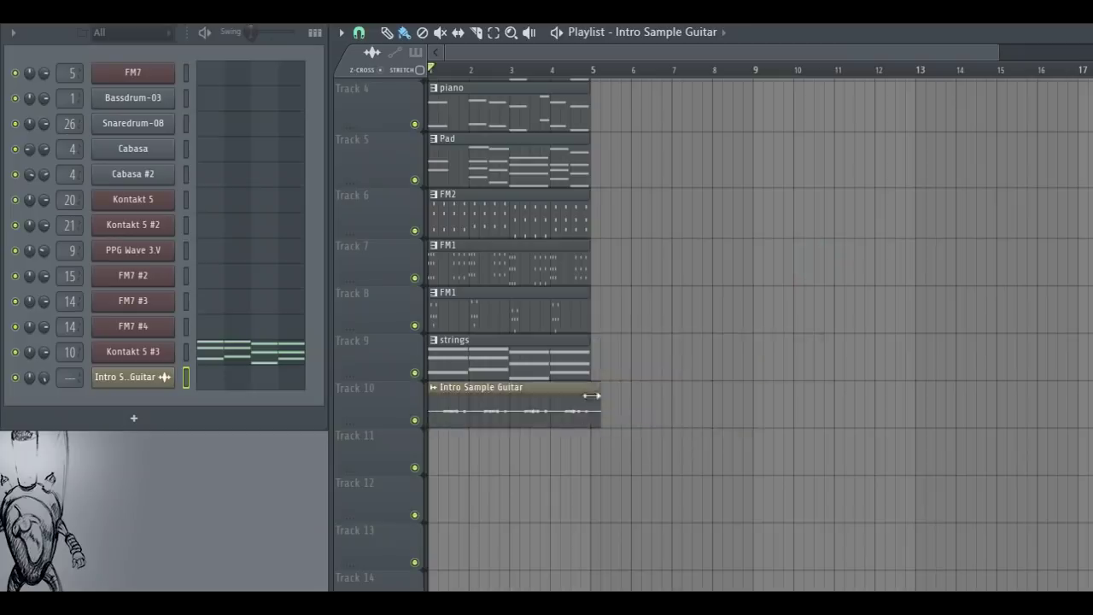
Trim the Intro Sample Guitar clip on track 10 to end at bar 5 and play it with the FM tracks
left_click_drag(591, 395, 589, 396)
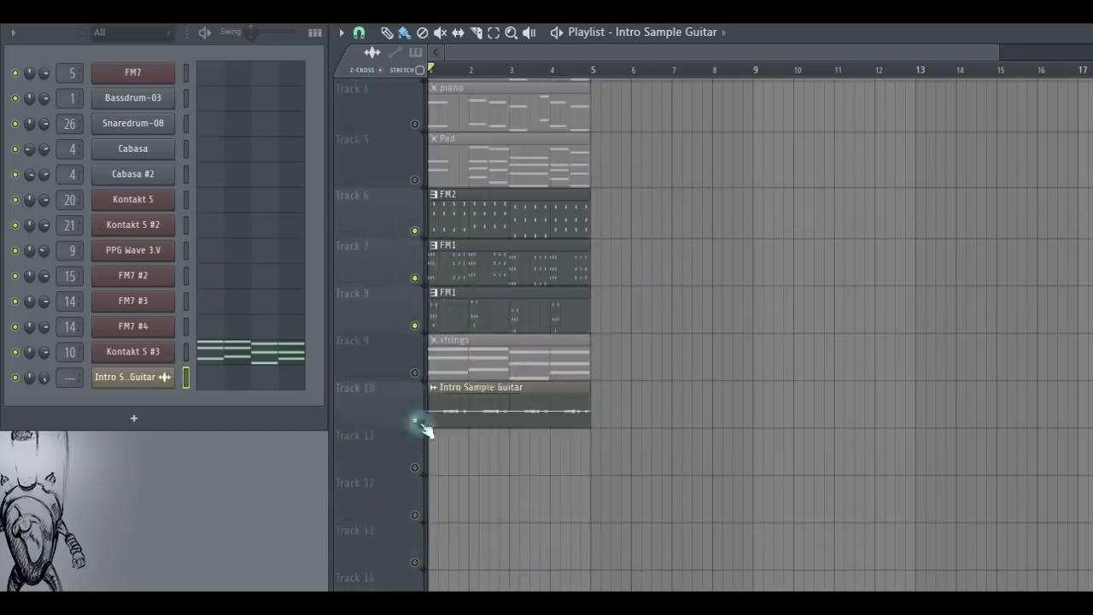
scroll(720, 362, "up", 2)
key("space")
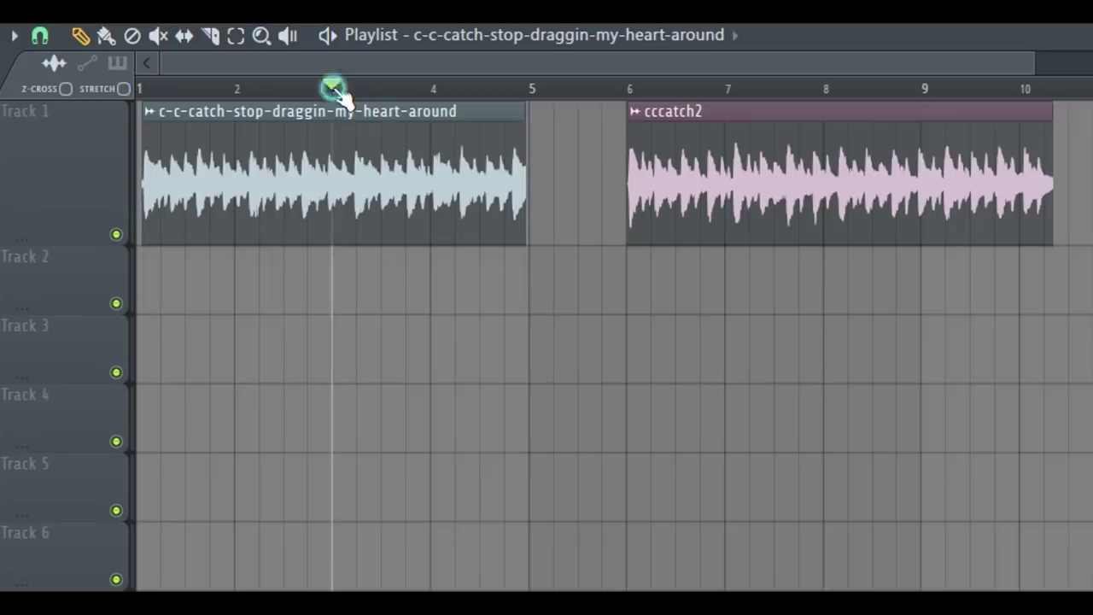
Play the c-c-catch-stop-draggin-my-heart-around and cccatch2 audio clips to compare them
key("space")
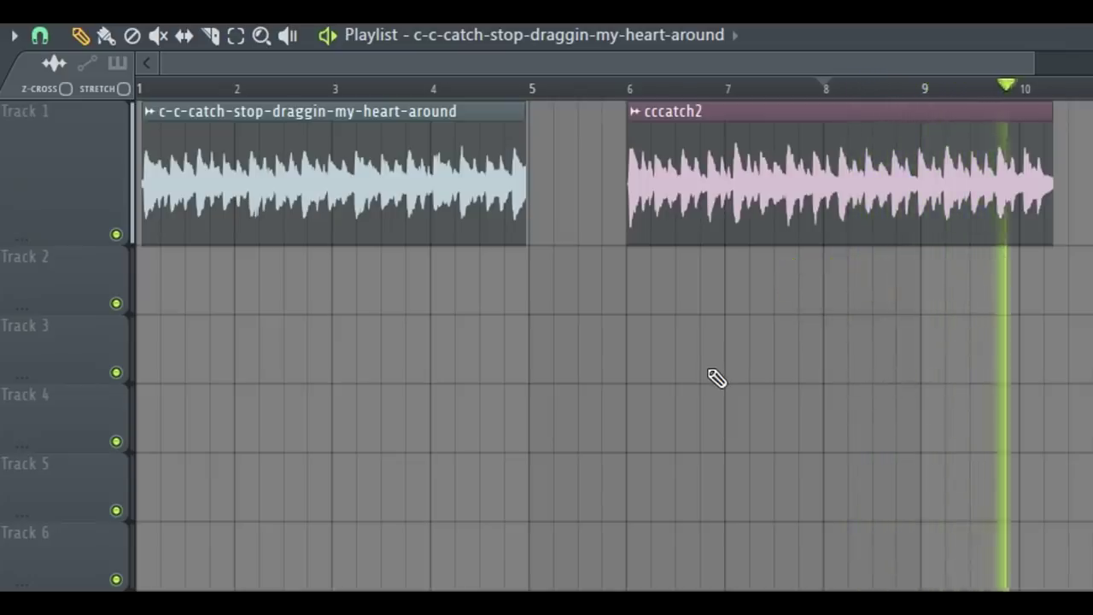
key("space")
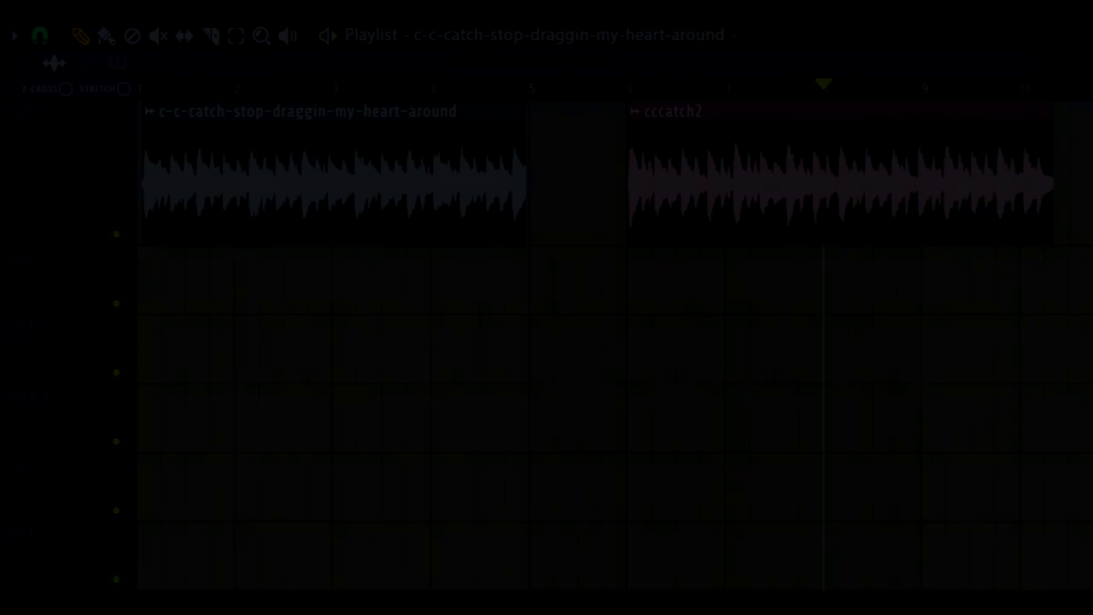